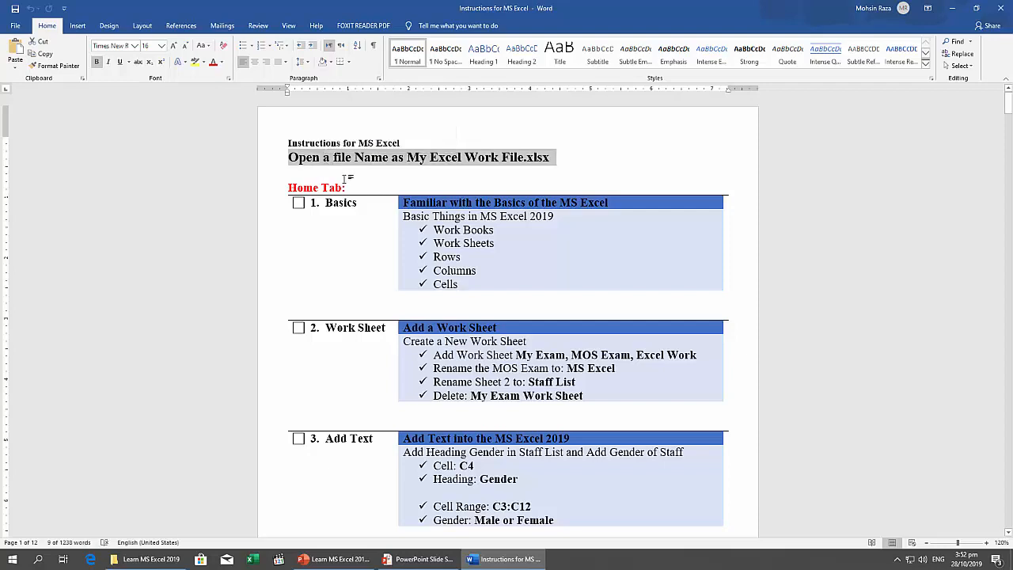
- Start Excel in a maximized window with a blank workbook and place its taskbar entry after the Word document's
left_click(346, 178)
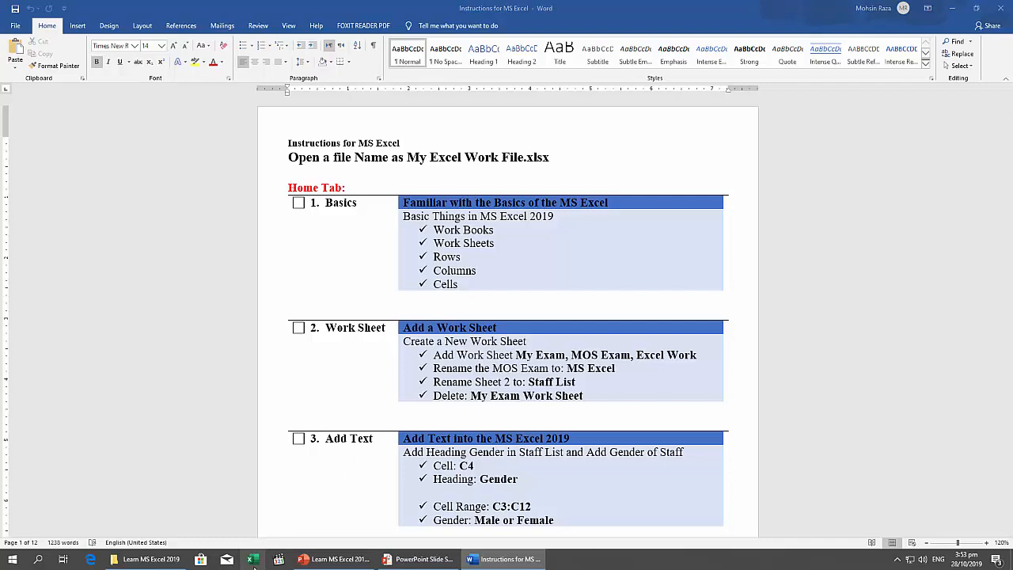
left_click(252, 559)
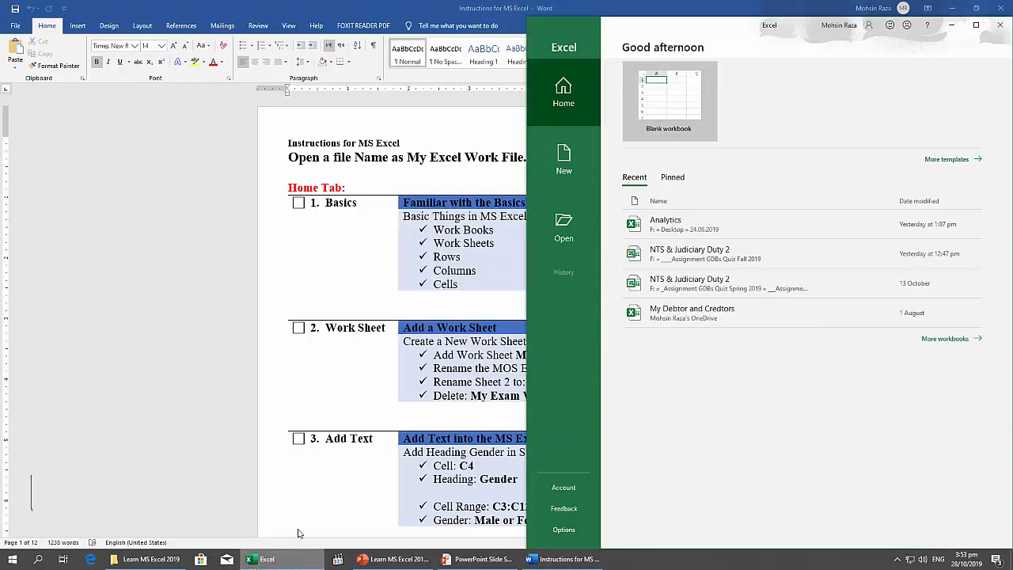
left_click(975, 24)
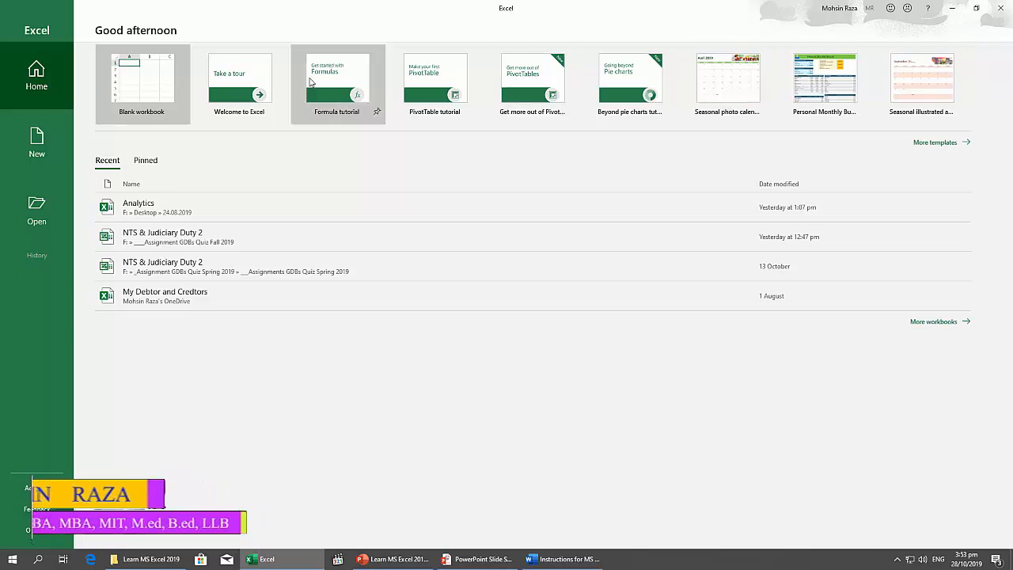
left_click(142, 84)
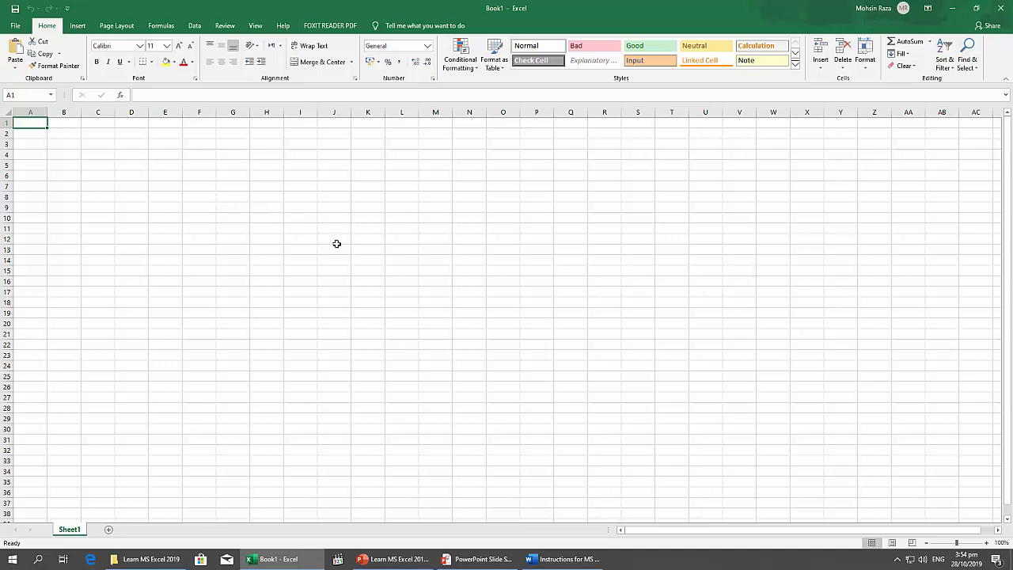
left_click_drag(259, 556, 603, 553)
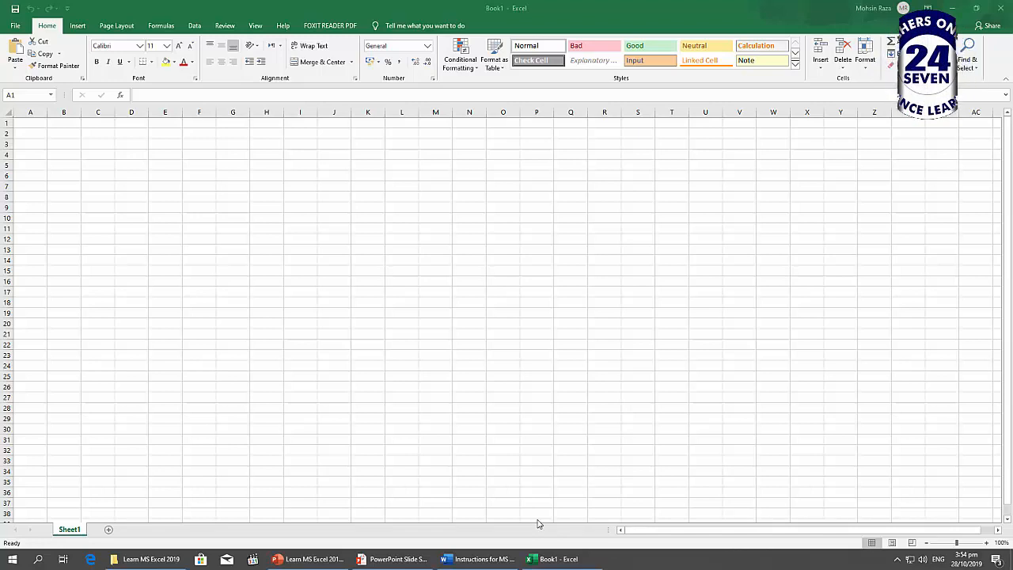
- Compare the blank workbook with the Word instructions and examine the Basics task under Home Tab
left_click(483, 559)
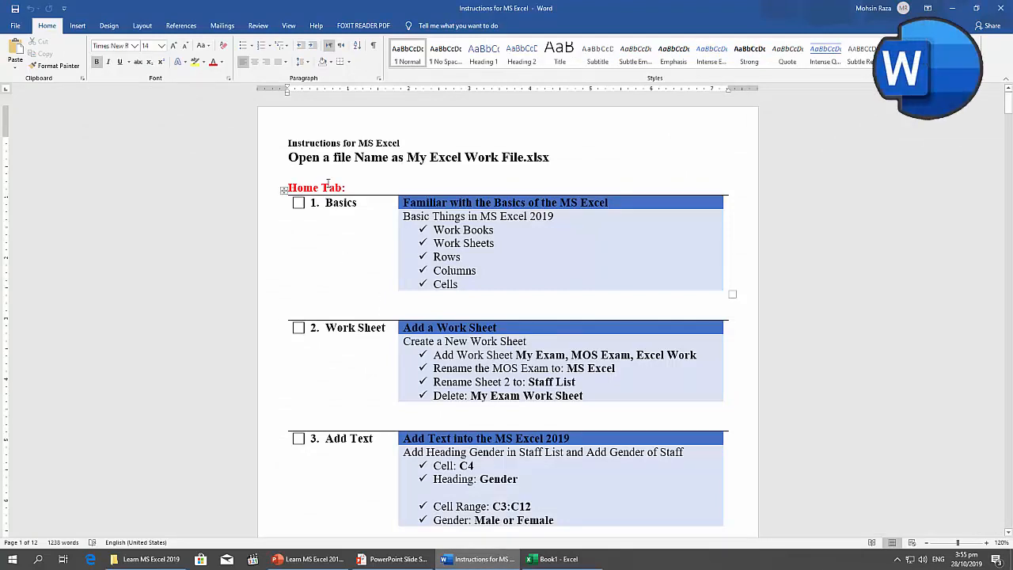
left_click(534, 559)
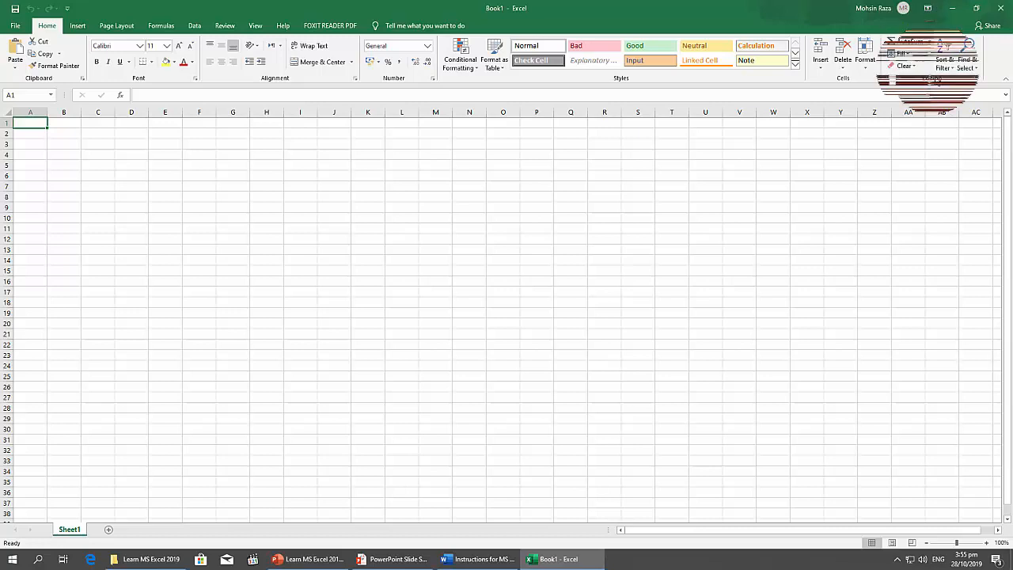
mouse_move(471, 562)
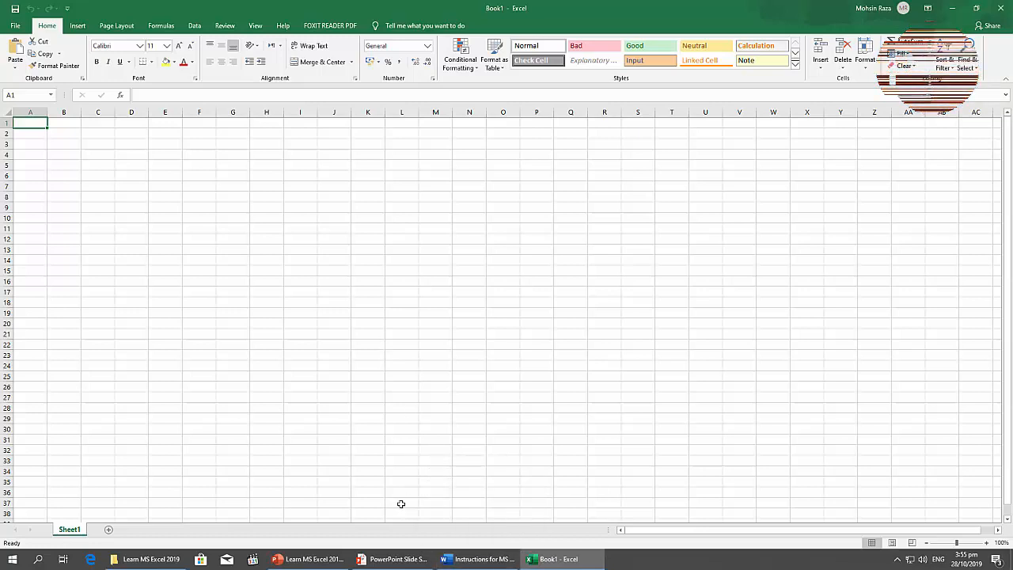
left_click(477, 559)
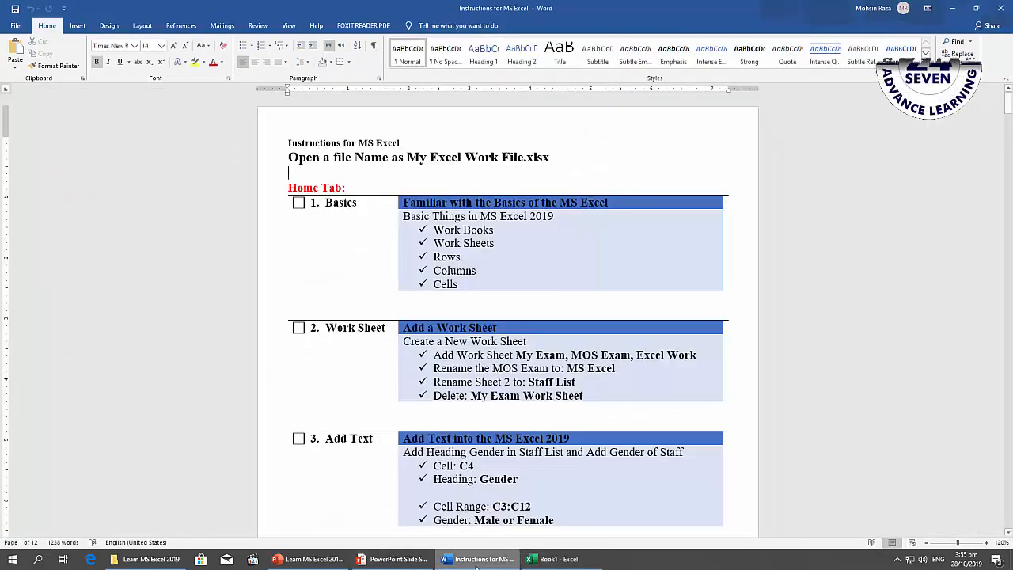
double_click(341, 202)
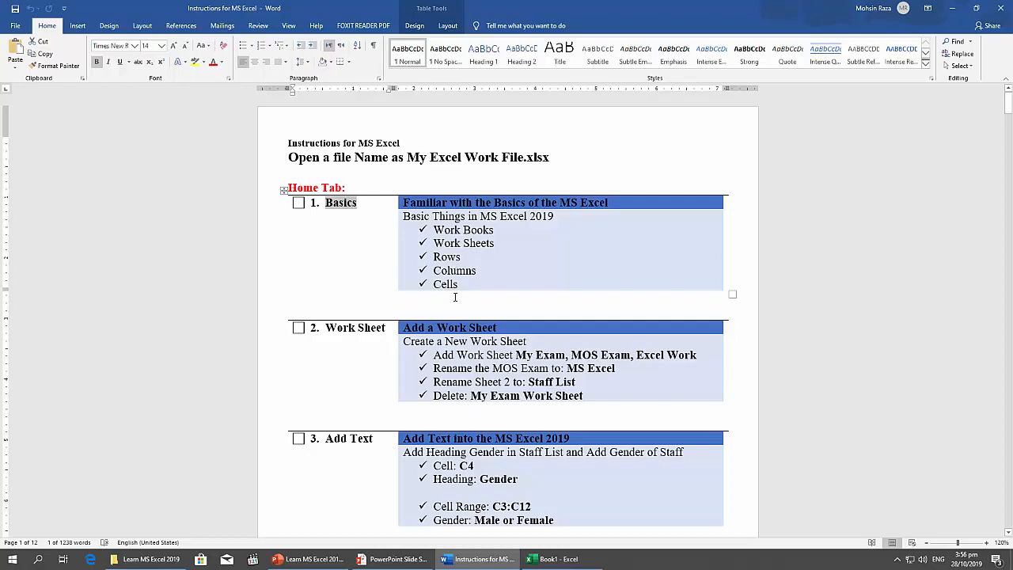
- Switch to the Excel workbook and check the sheet's last row and last column, returning to cell A1
left_click(579, 561)
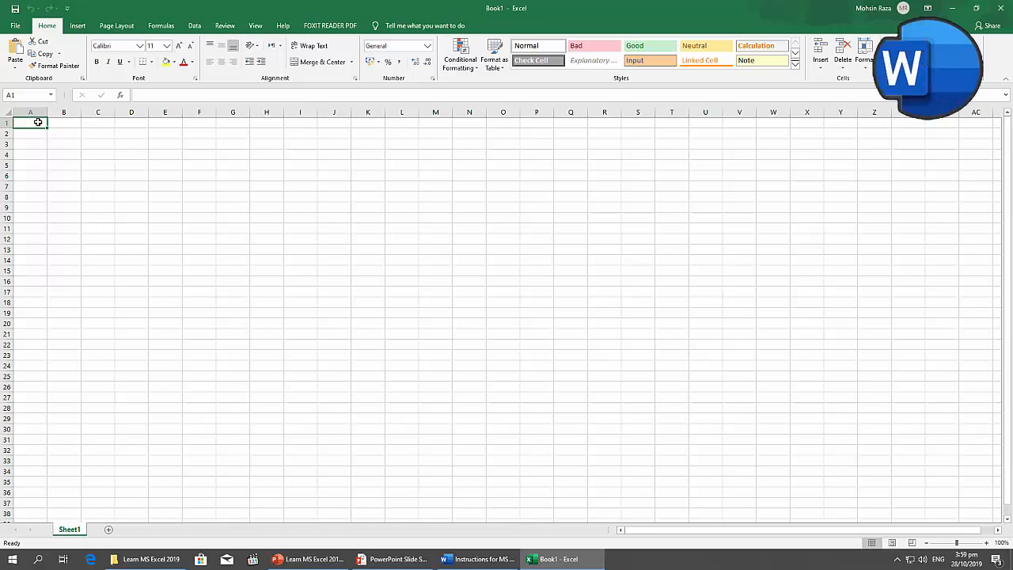
key("ctrl+Down")
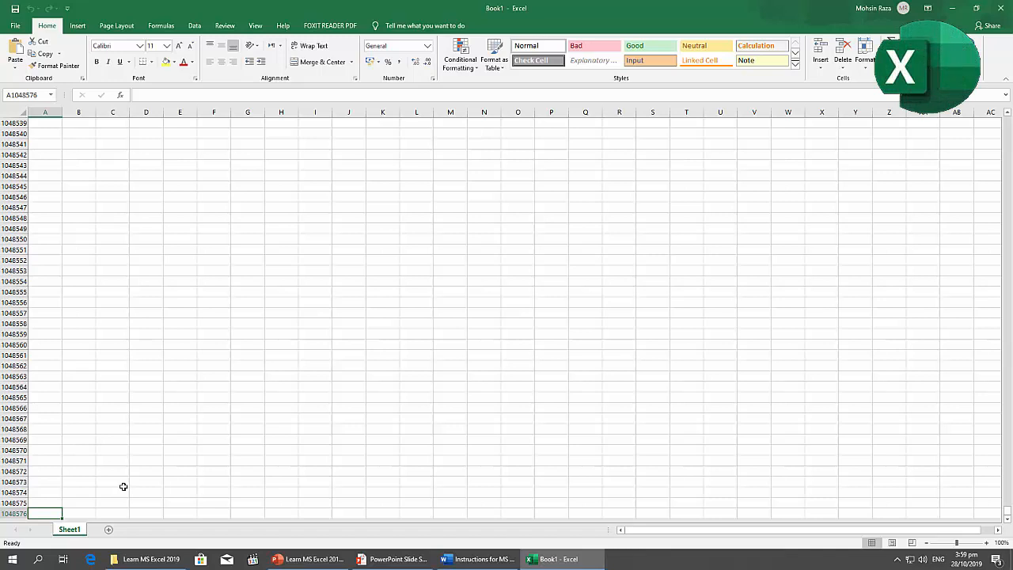
key("ctrl+Up")
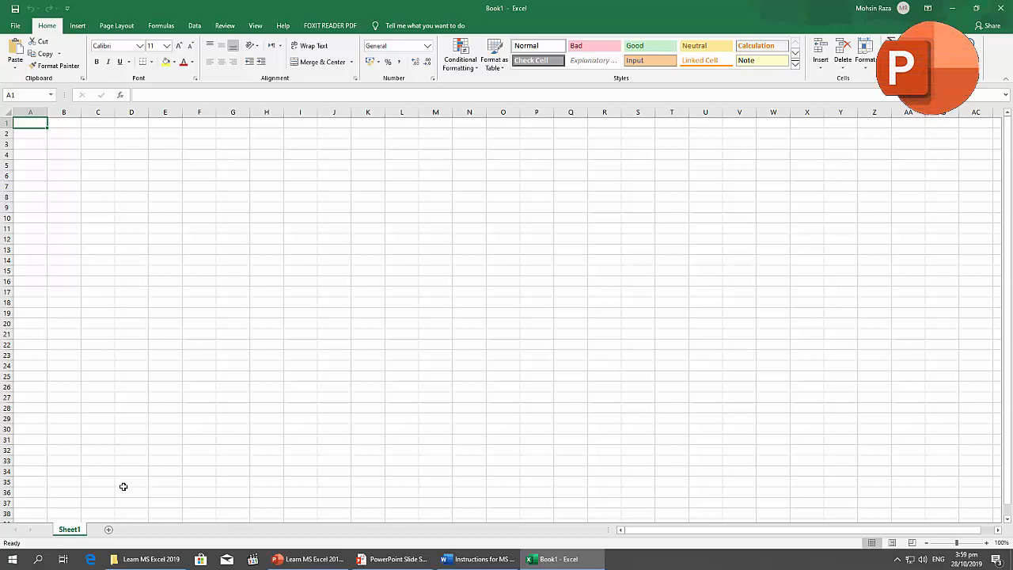
key("ctrl+Right")
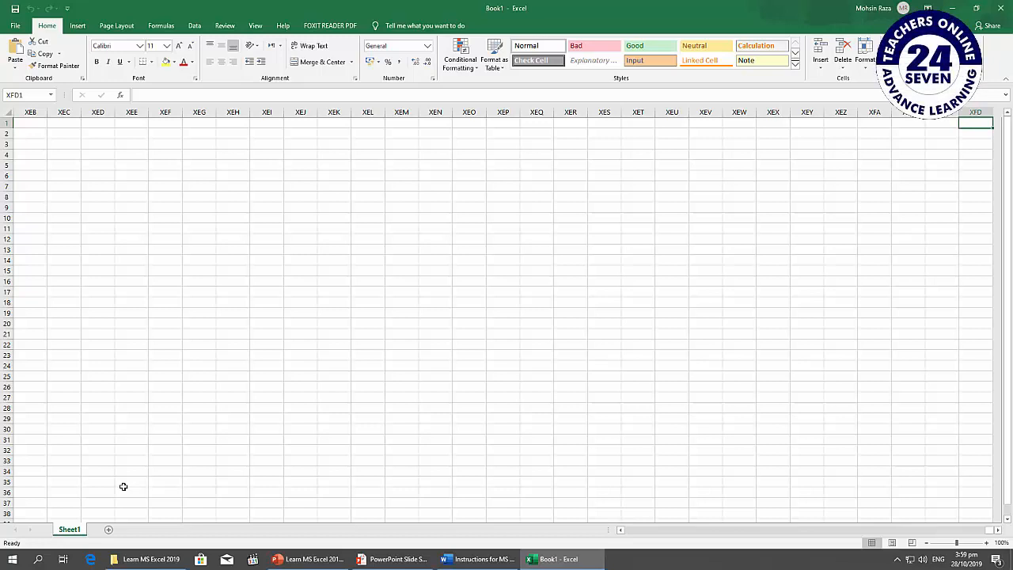
key("ctrl+Left")
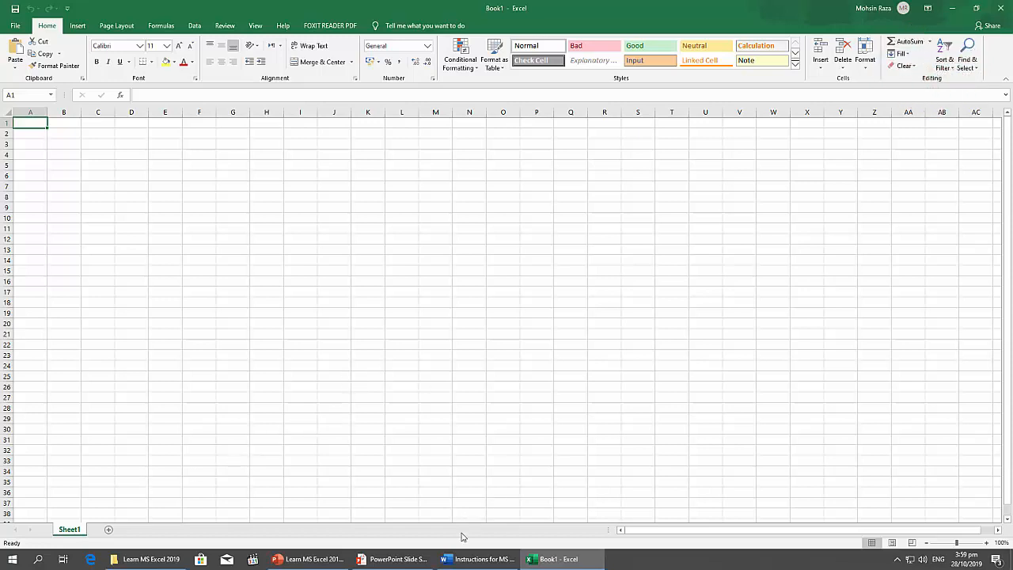
- Switch to the Word instructions and read the Work Sheet task, highlighting the sheet name My Exam
left_click(479, 561)
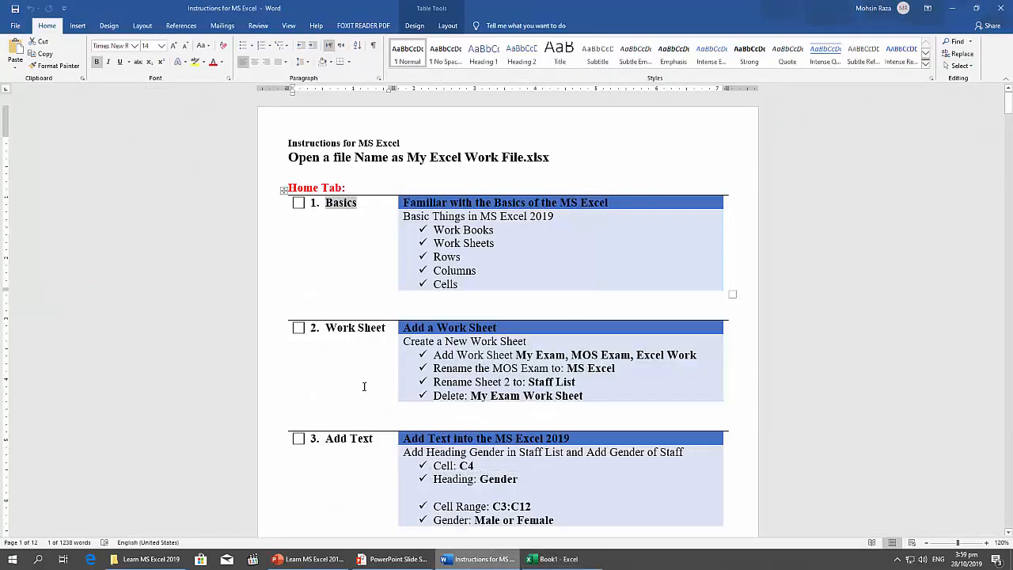
left_click(356, 301)
scroll(356, 301, "down", 4)
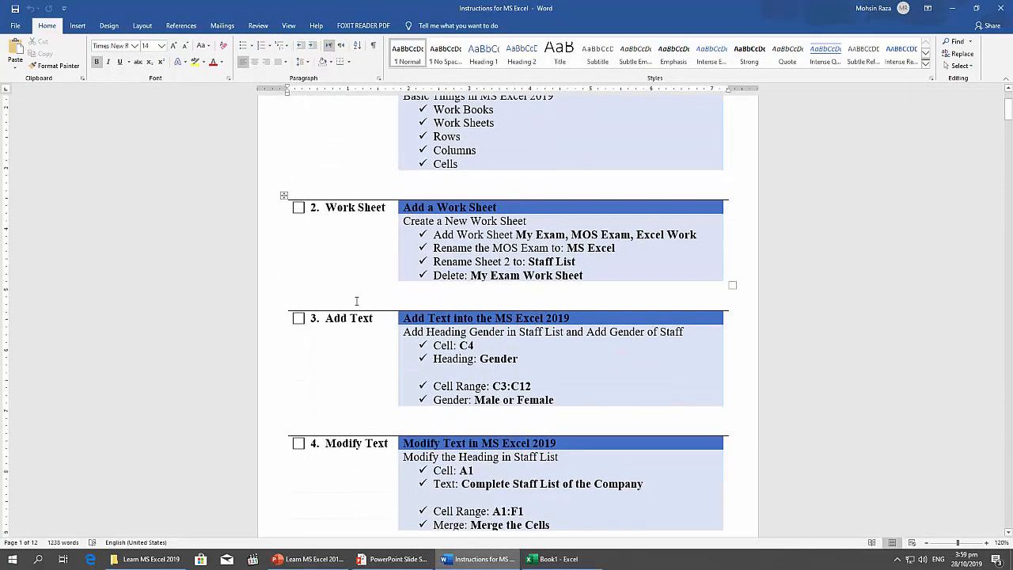
scroll(356, 300, "down", 2)
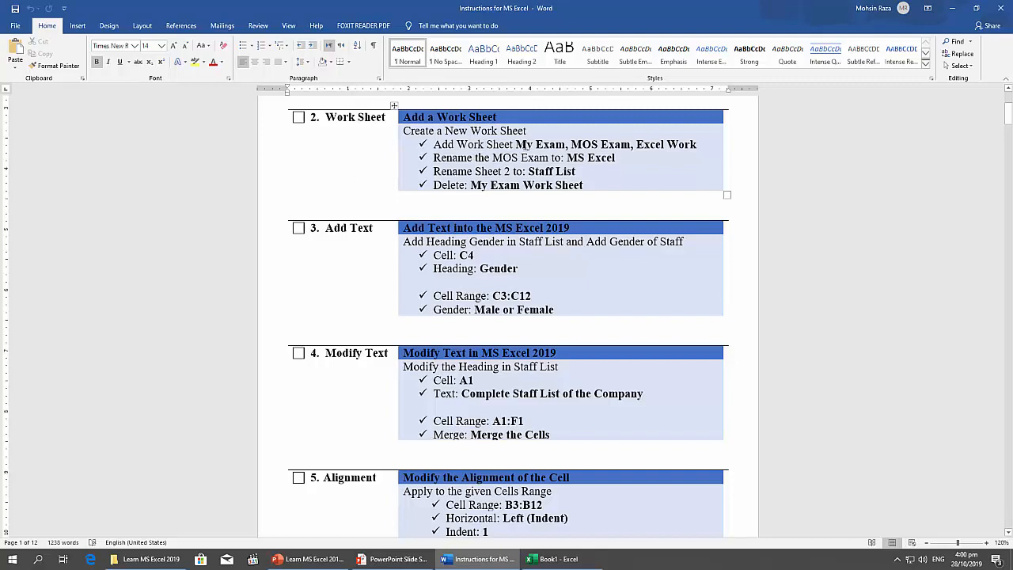
left_click_drag(517, 144, 565, 144)
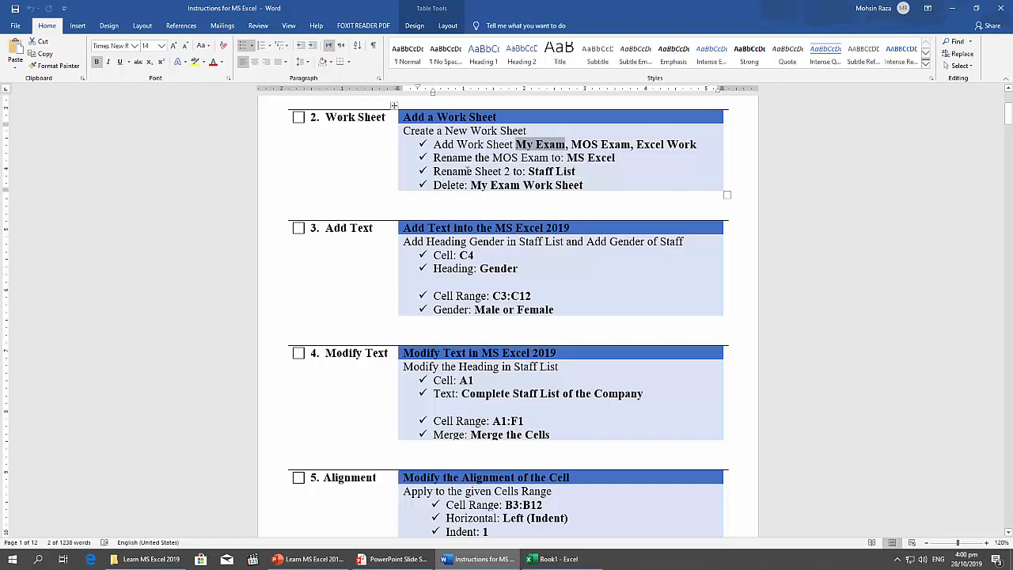
scroll(473, 411, "up", 3)
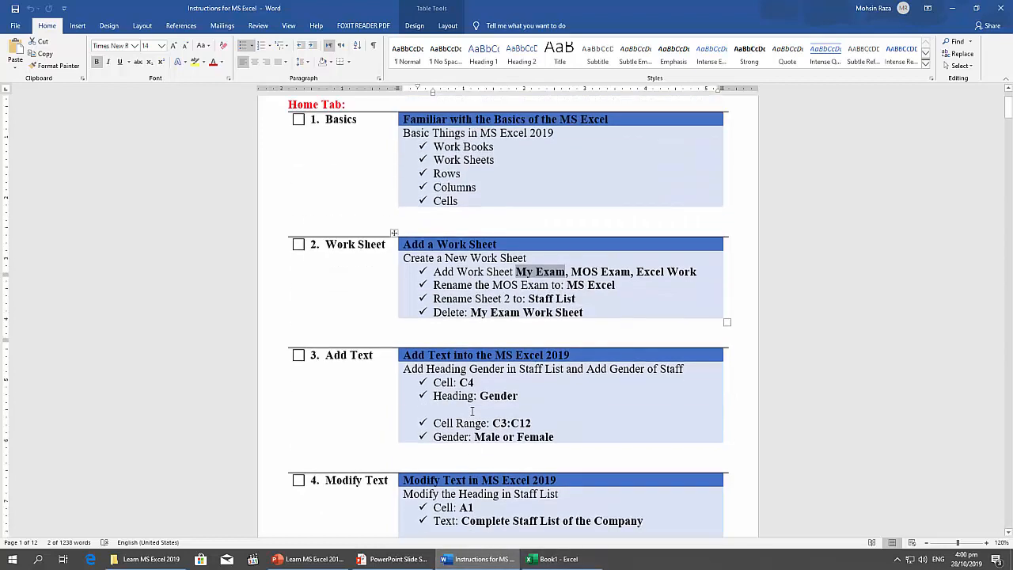
scroll(473, 411, "up", 2)
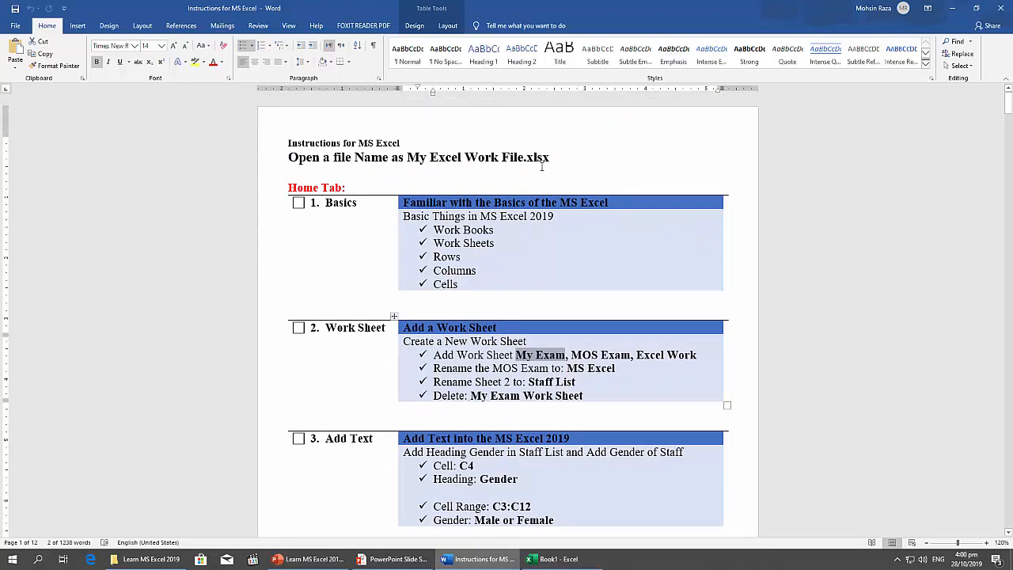
- Switch to Excel and open My Excel Work File from the Learn MS Excel 2019 folder on the Desktop
left_click(552, 559)
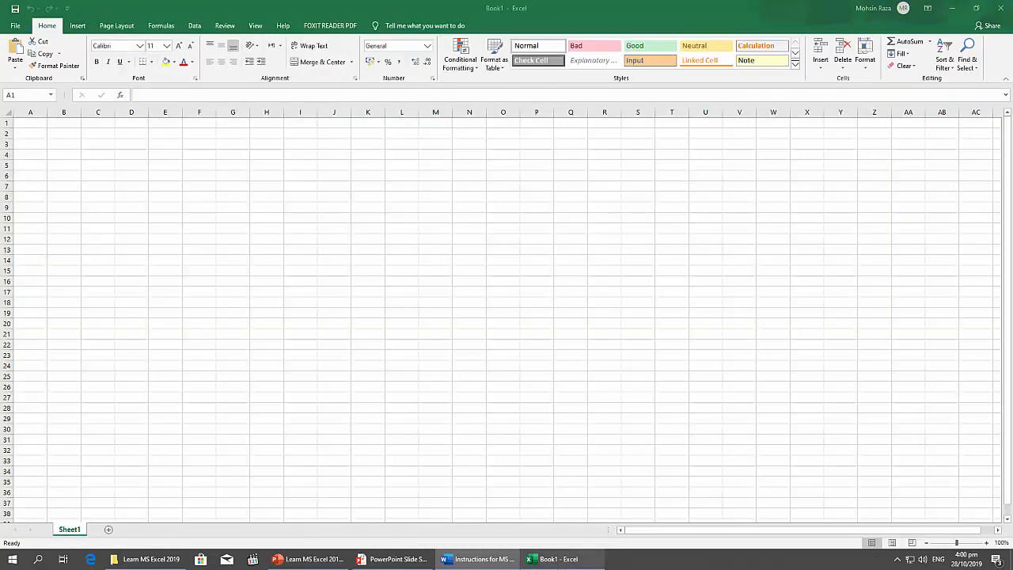
left_click(14, 26)
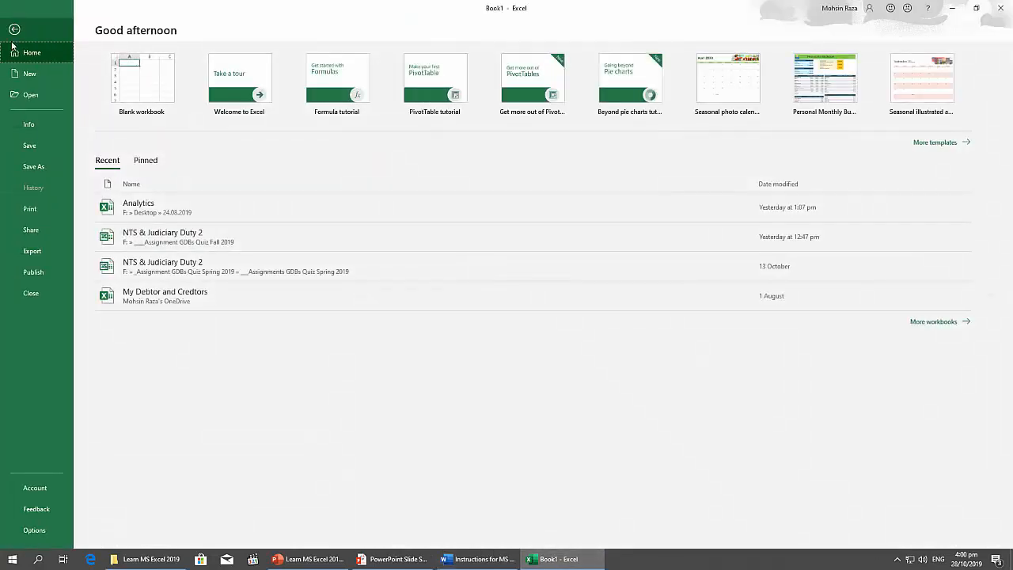
left_click(43, 101)
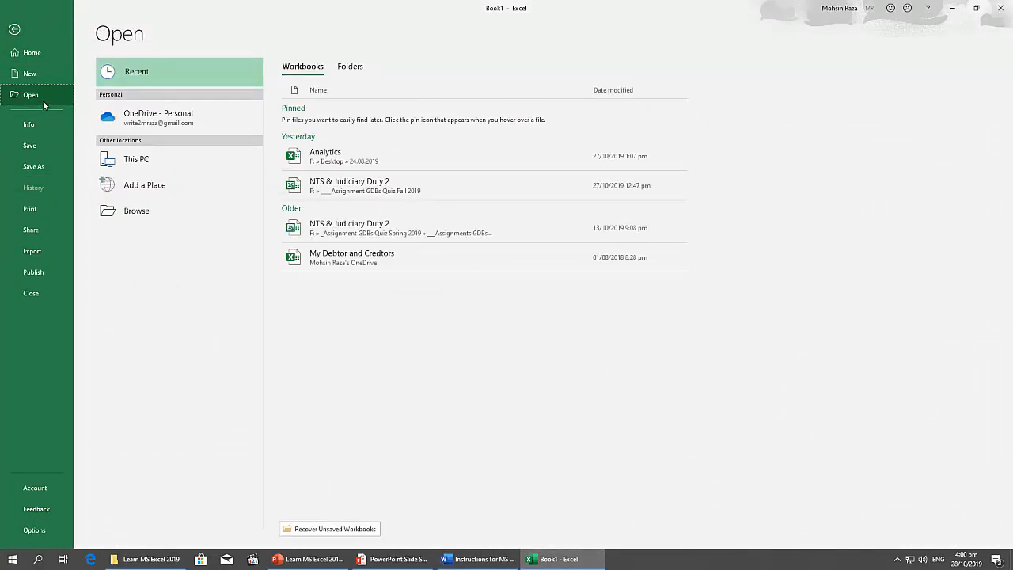
left_click(139, 213)
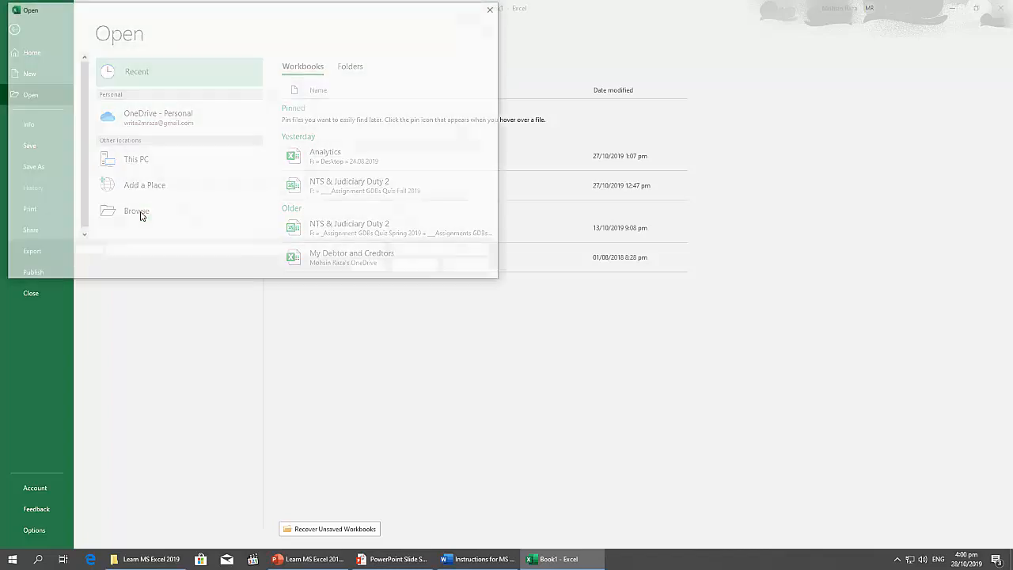
left_click(46, 79)
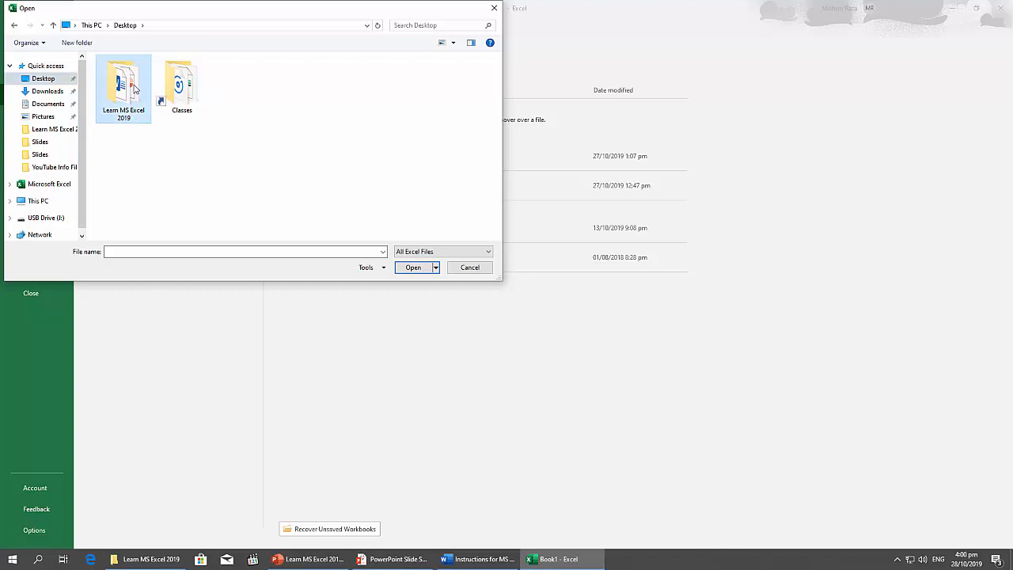
double_click(135, 88)
left_click(141, 76)
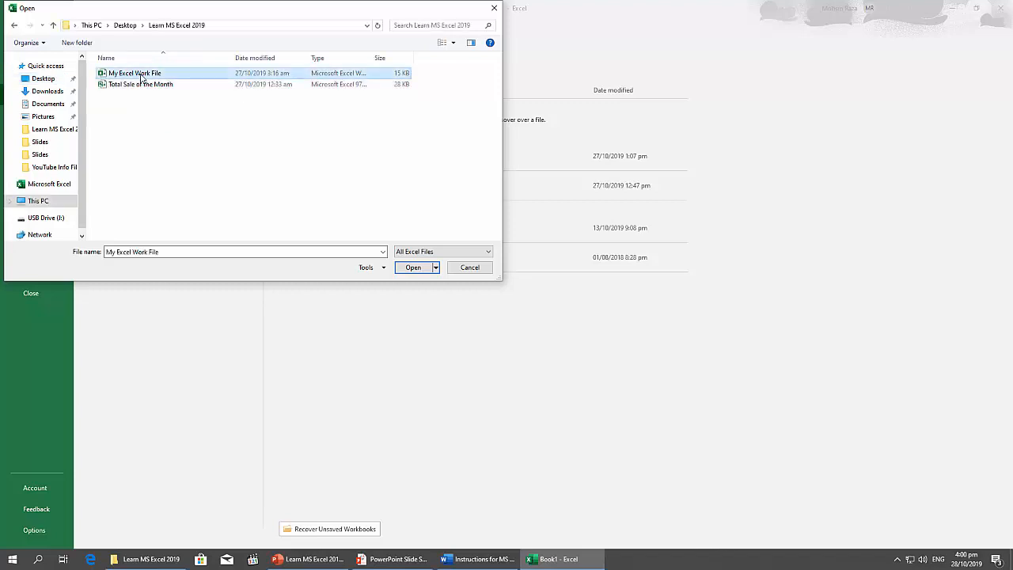
double_click(141, 76)
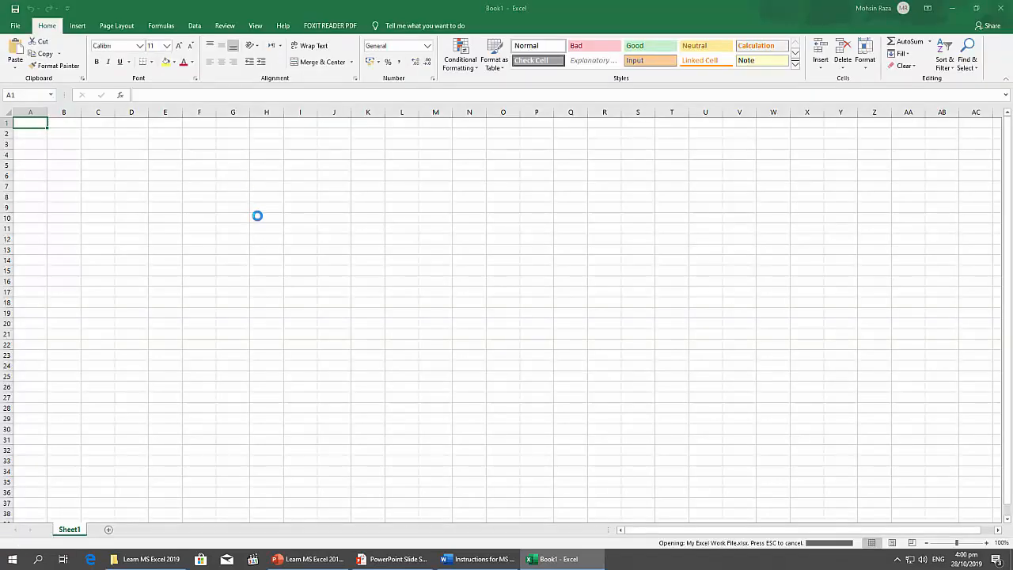
- Look through the Sheet1, Sheet2, Sales, Arithmetic Operation and Sheet5 worksheets, ending on Sheet1
left_click(69, 530)
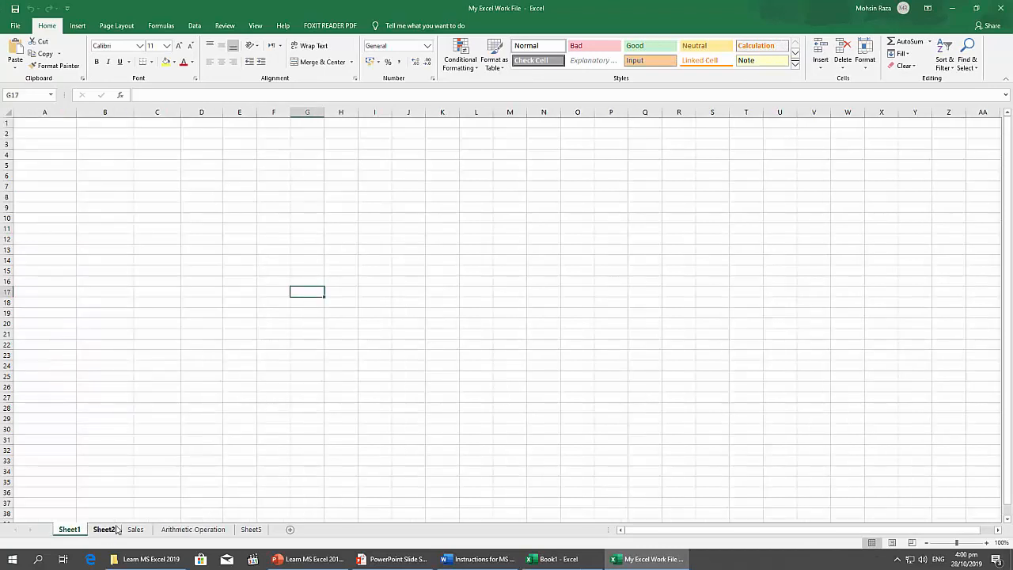
left_click(114, 528)
left_click(139, 530)
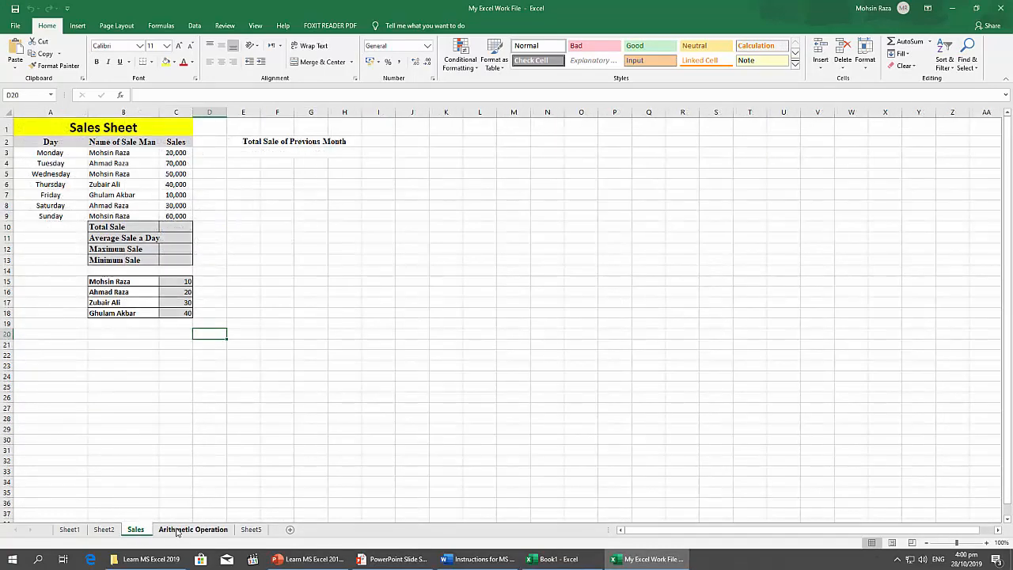
left_click(182, 530)
left_click(251, 530)
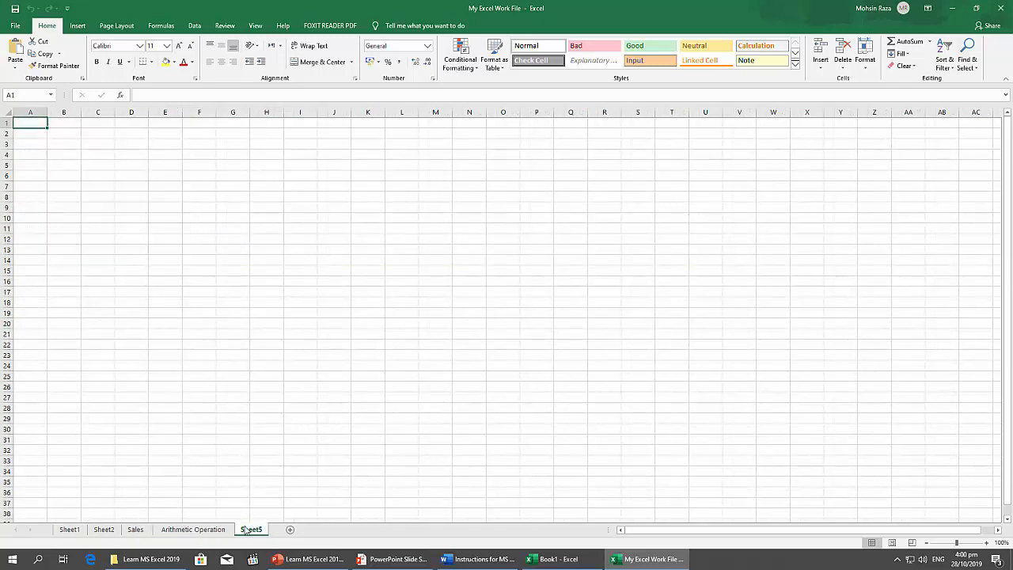
left_click(70, 529)
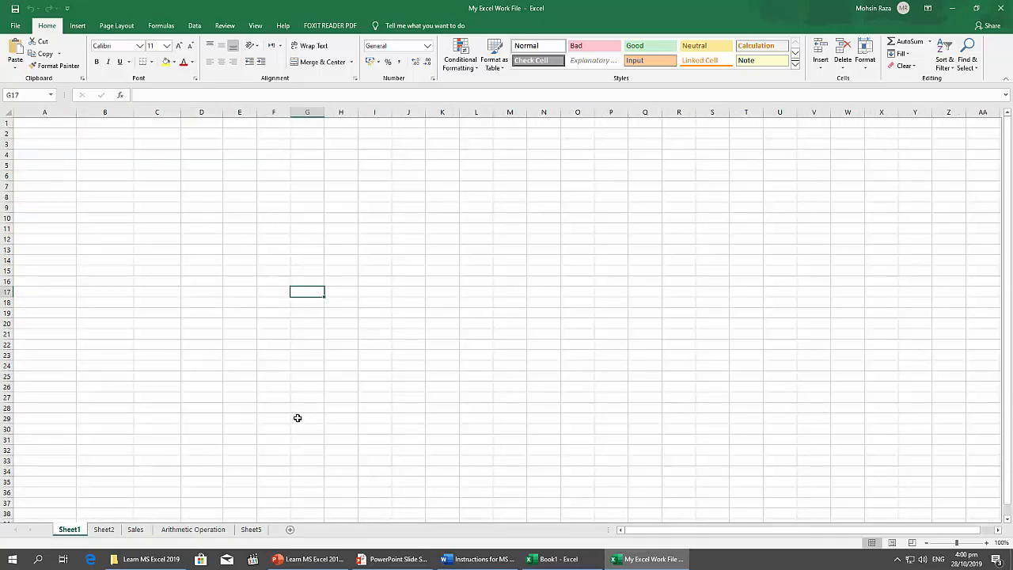
- Close the blank Book1 workbook and switch to the Word instructions document
mouse_move(498, 561)
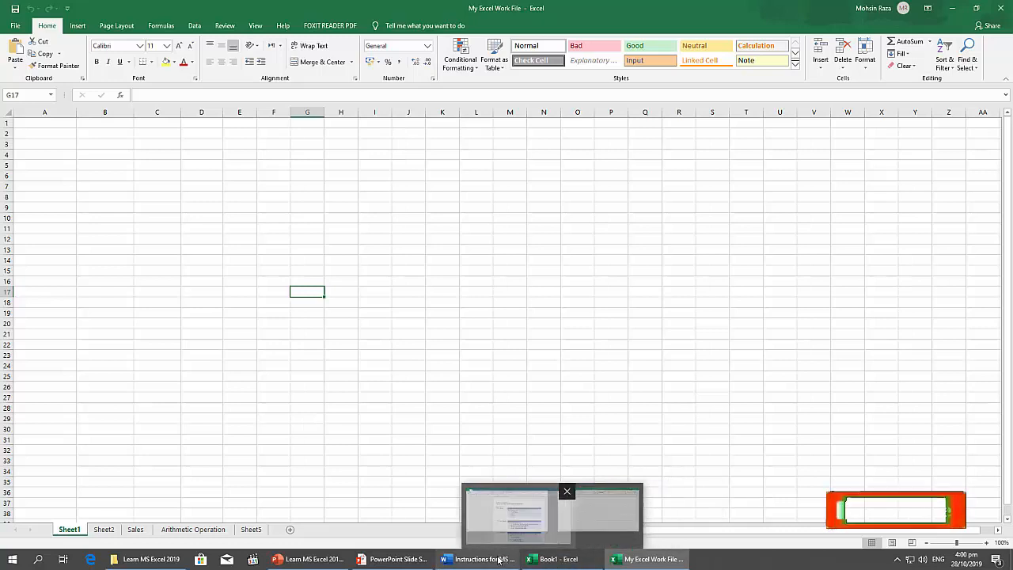
right_click(560, 556)
left_click(554, 537)
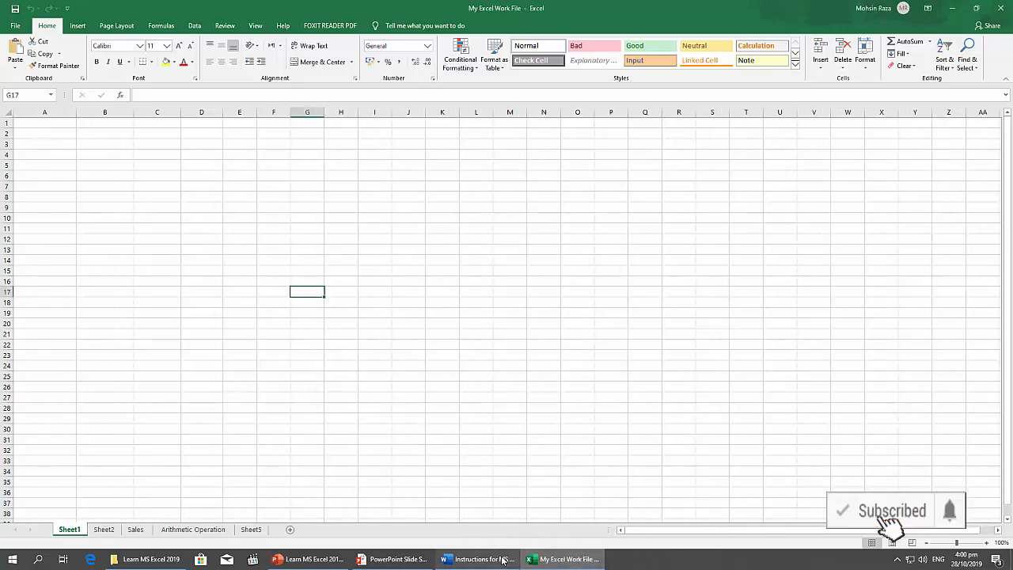
left_click(502, 560)
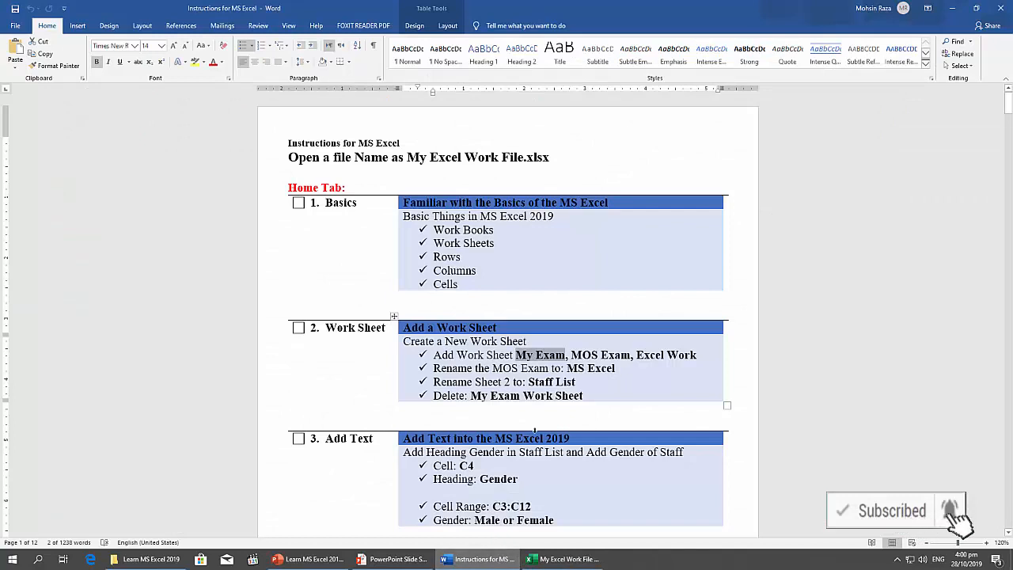
- Switch to Excel, add a new worksheet after Sheet1, and rename Sheet1 as My Exam
left_click(564, 559)
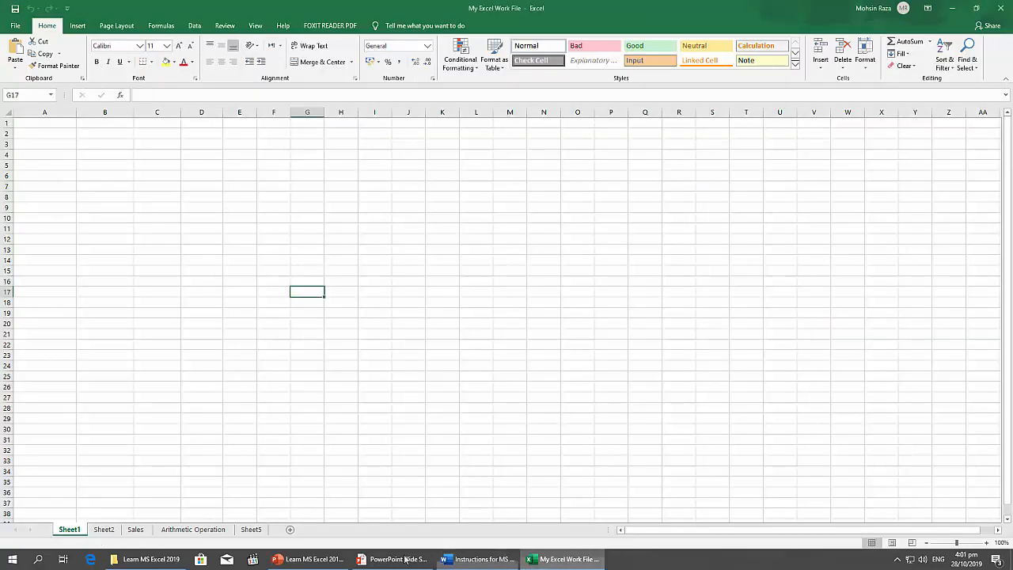
left_click(292, 529)
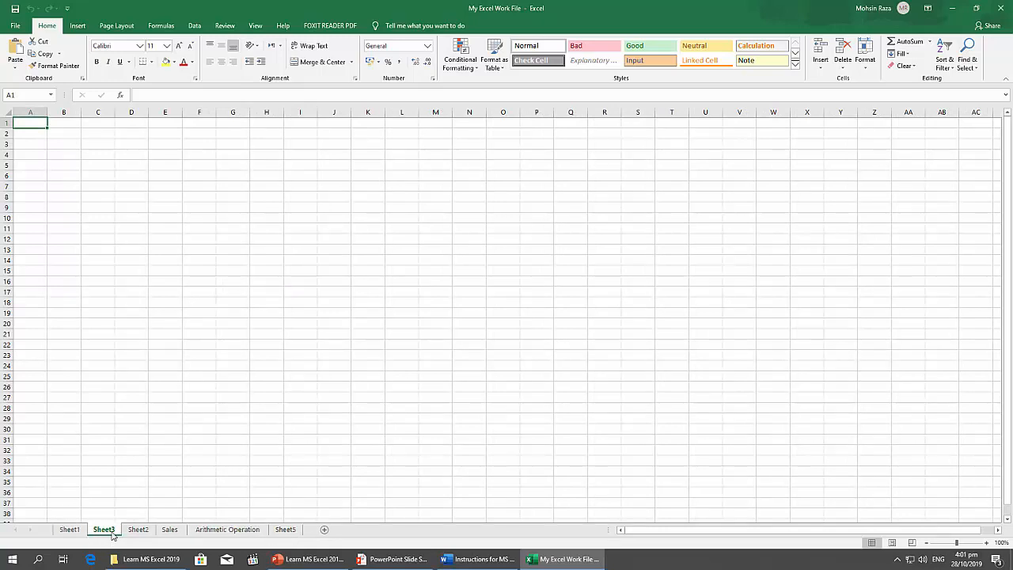
left_click(72, 530)
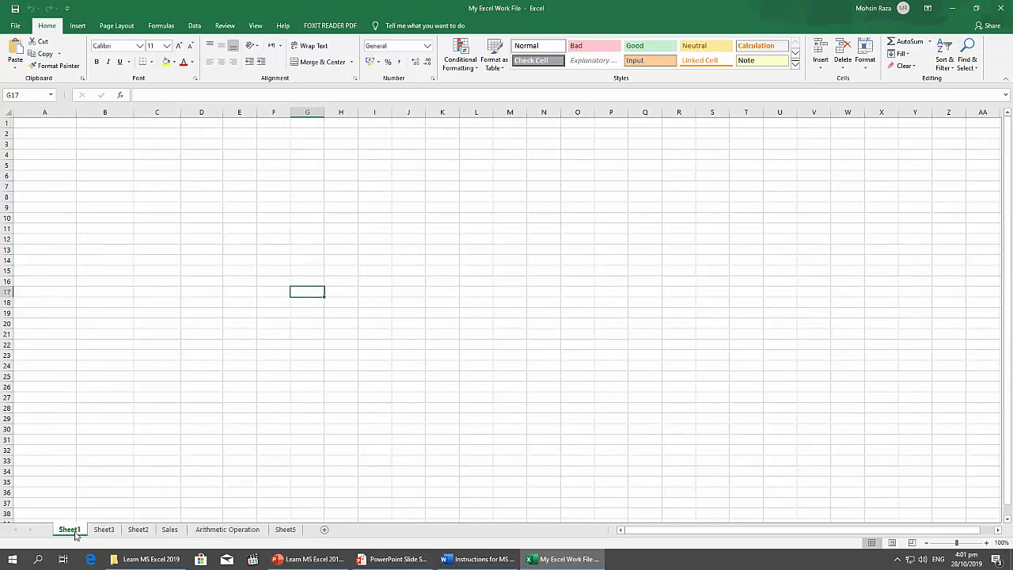
right_click(70, 530)
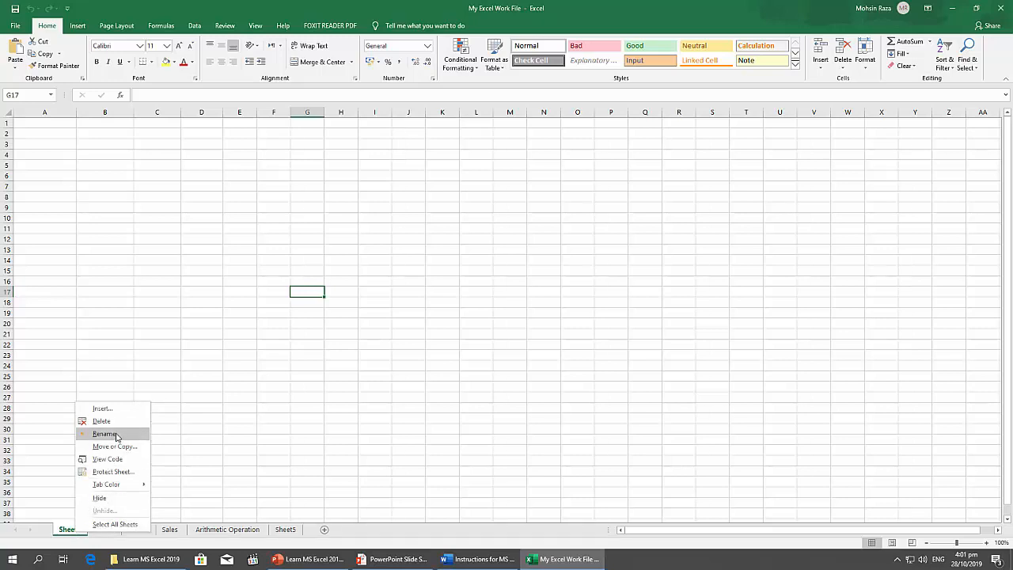
left_click(50, 503)
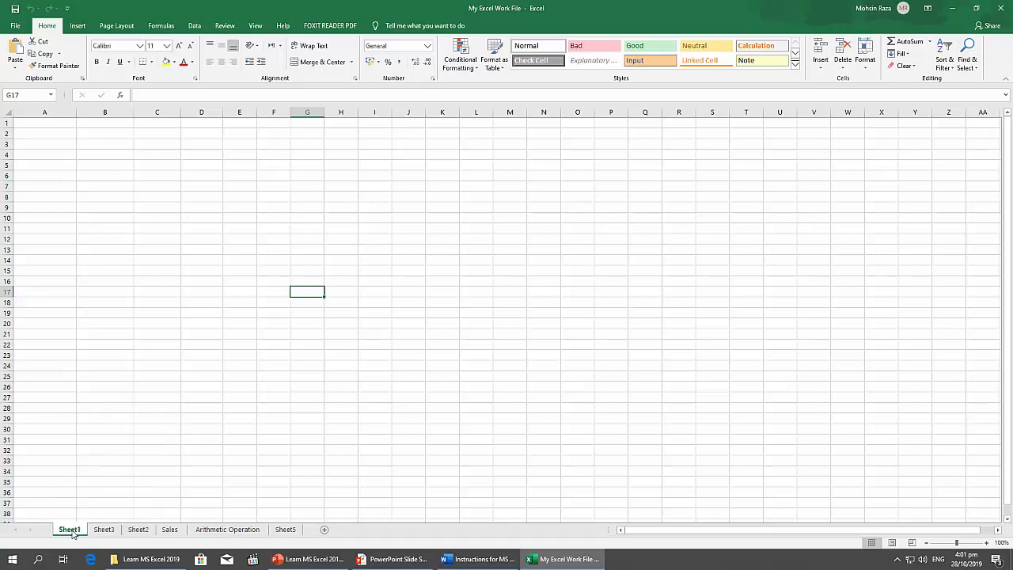
double_click(70, 529)
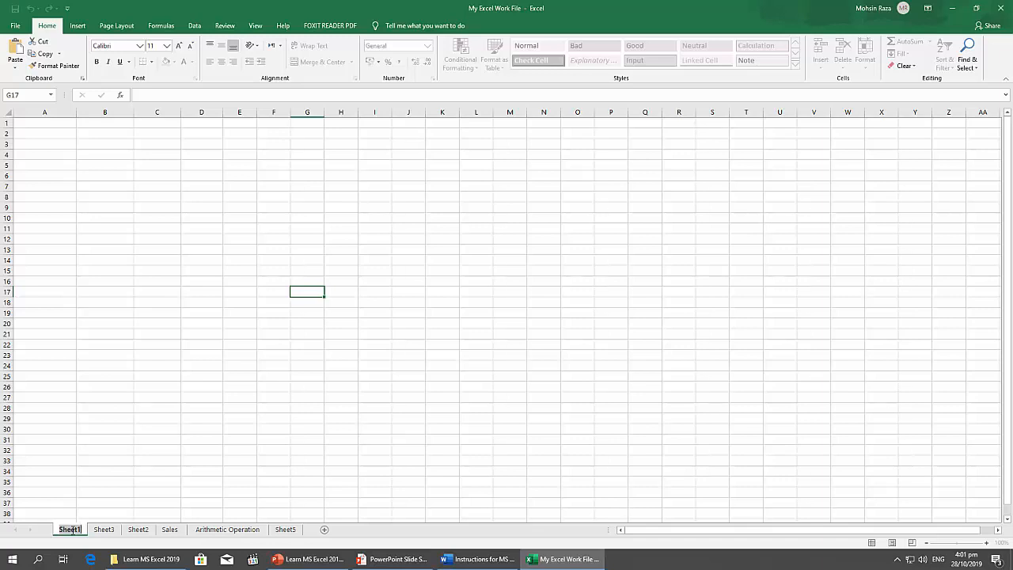
type("My Exam")
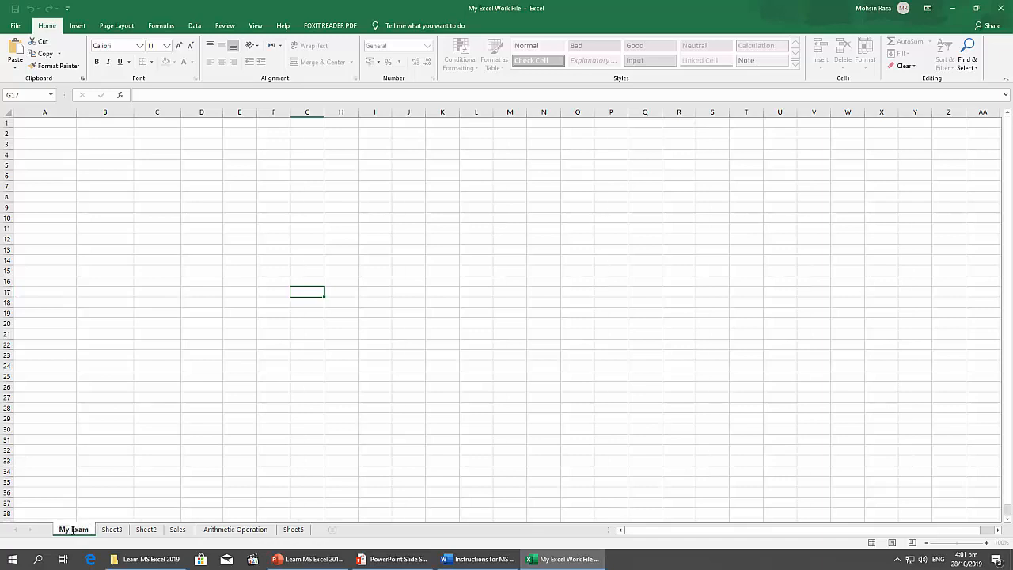
left_click(103, 473)
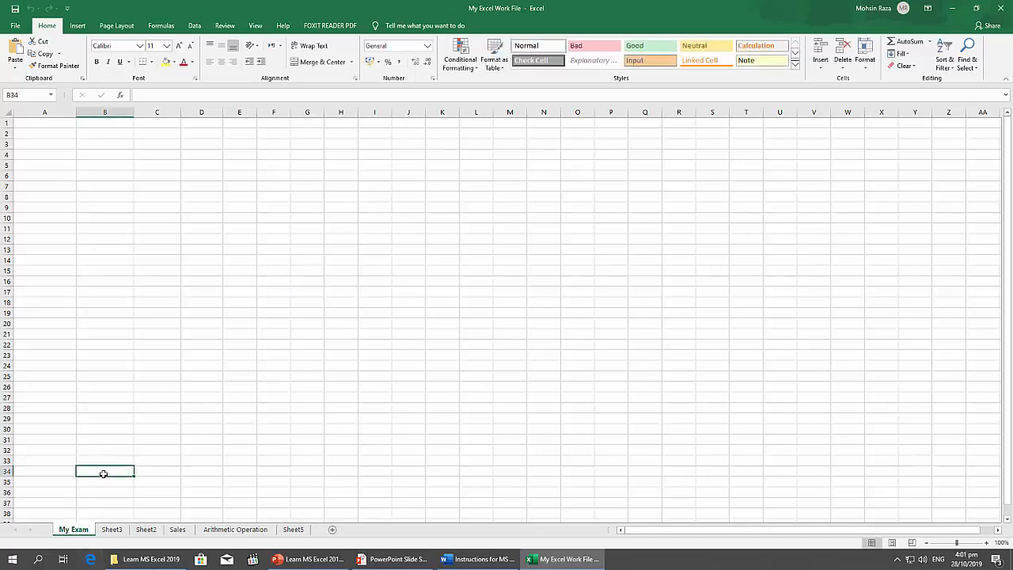
- Highlight the sheet name MOS Exam in the Word instructions and rename Sheet3 as MOS Exam in Excel
left_click(477, 558)
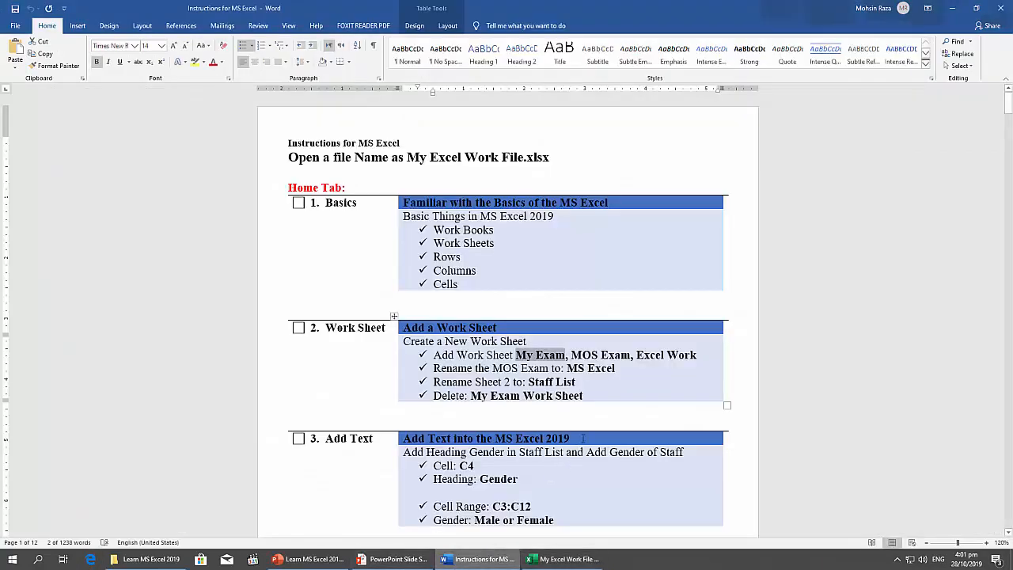
left_click_drag(570, 355, 631, 356)
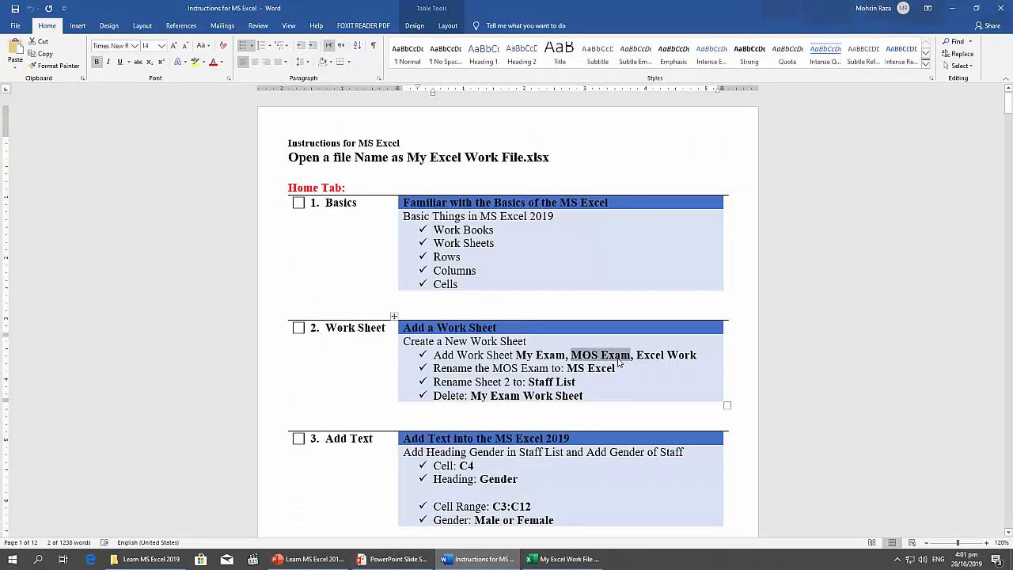
left_click(564, 559)
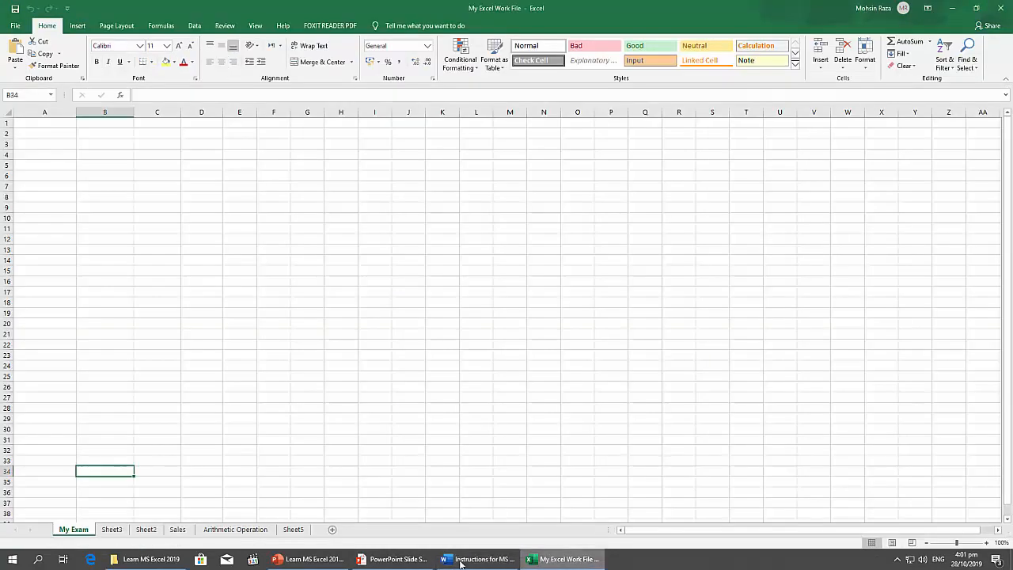
left_click(111, 530)
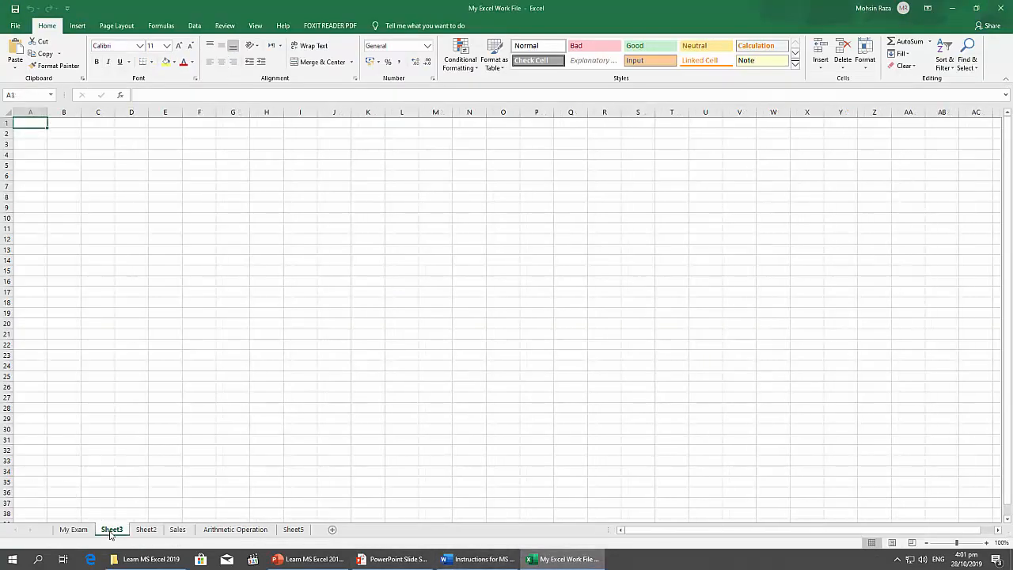
double_click(110, 530)
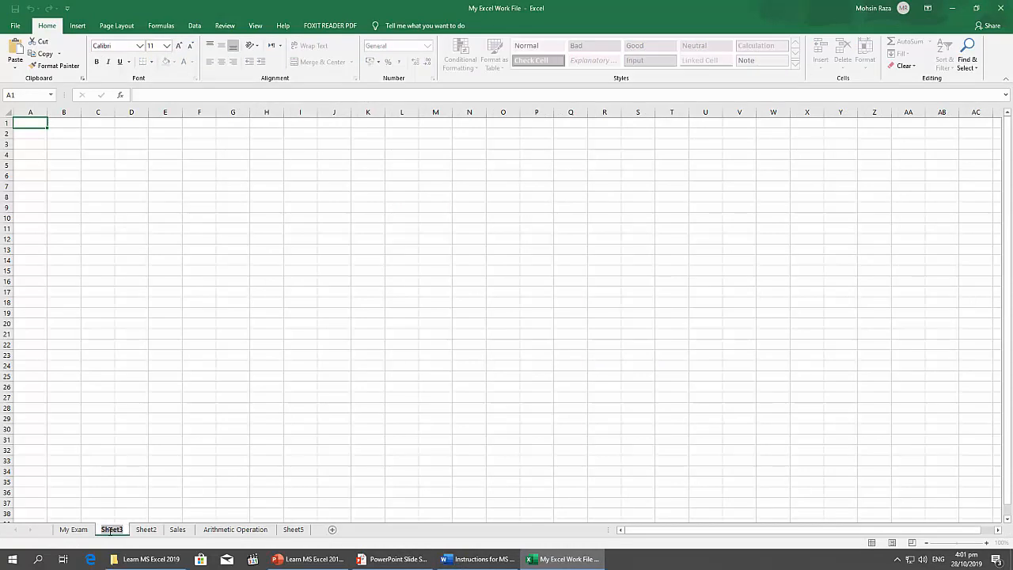
type("MOS Exam")
left_click(202, 432)
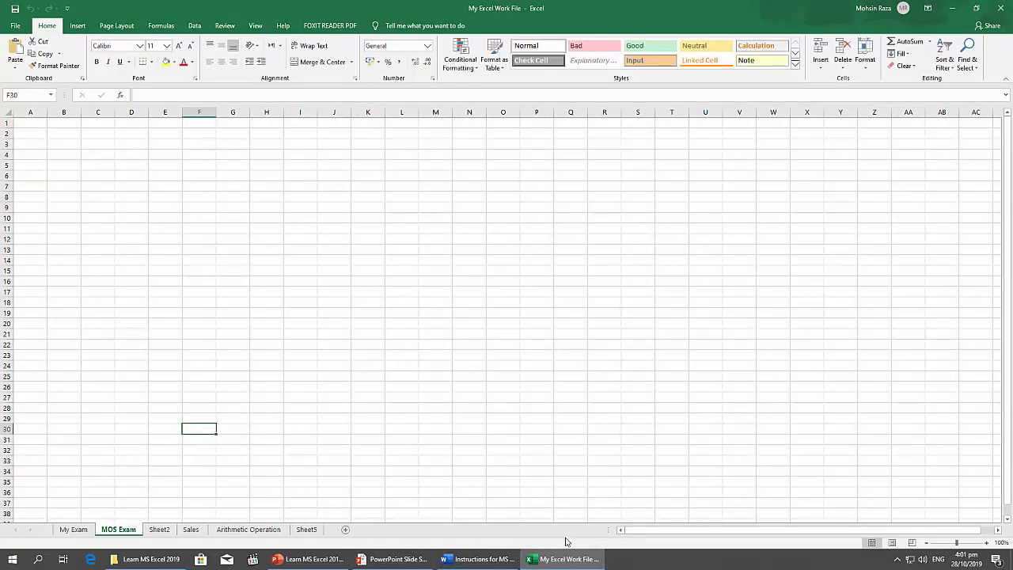
- Switch to the Word instructions and highlight the sheet name Excel Work in the Work Sheet task
mouse_move(545, 565)
left_click(477, 558)
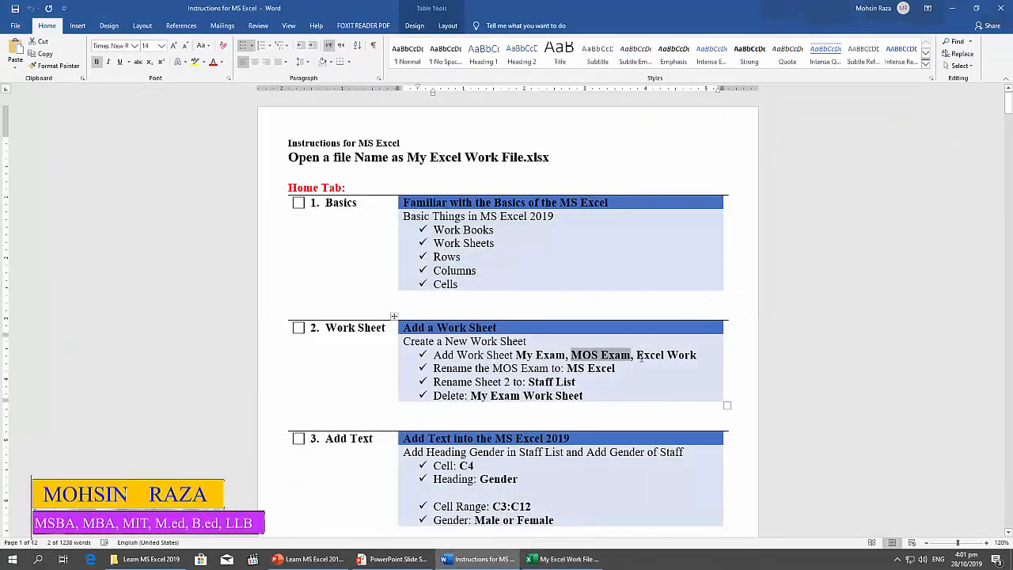
left_click_drag(637, 356, 695, 365)
left_click(685, 380)
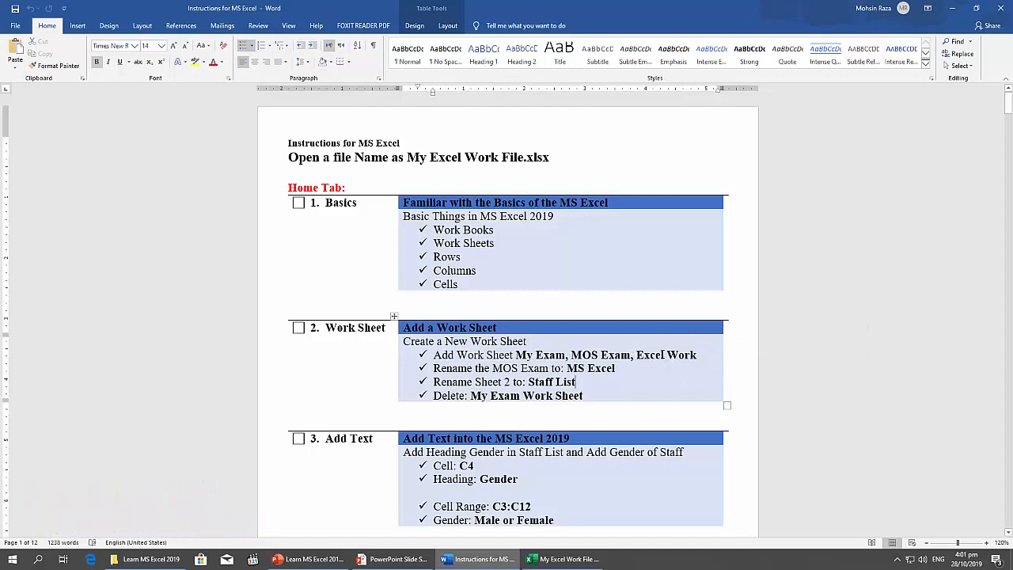
left_click_drag(637, 355, 698, 355)
- Switch to Excel and rename the empty Sheet5 worksheet as Excel Work
left_click(565, 559)
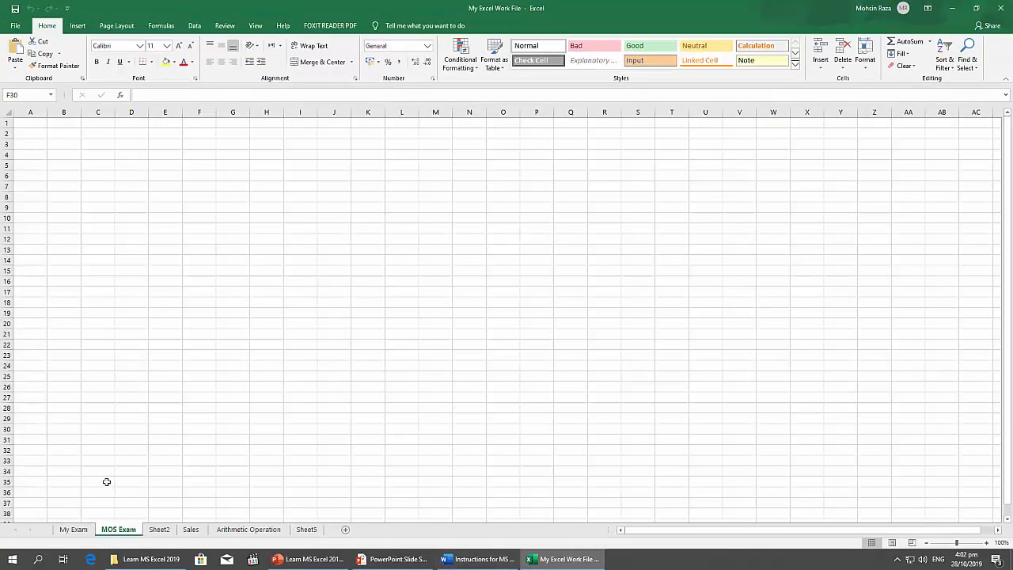
left_click(159, 529)
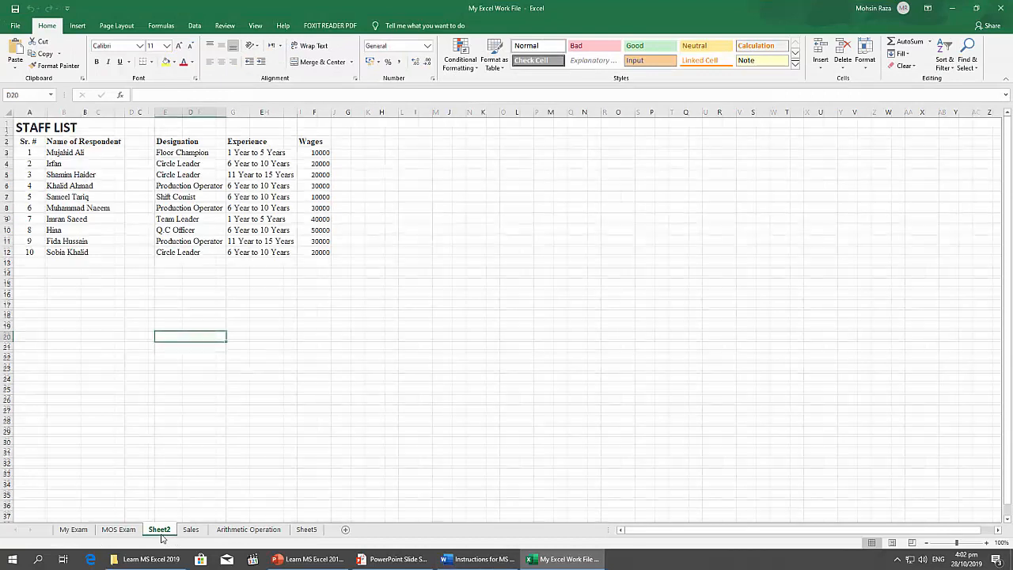
left_click(307, 529)
double_click(314, 531)
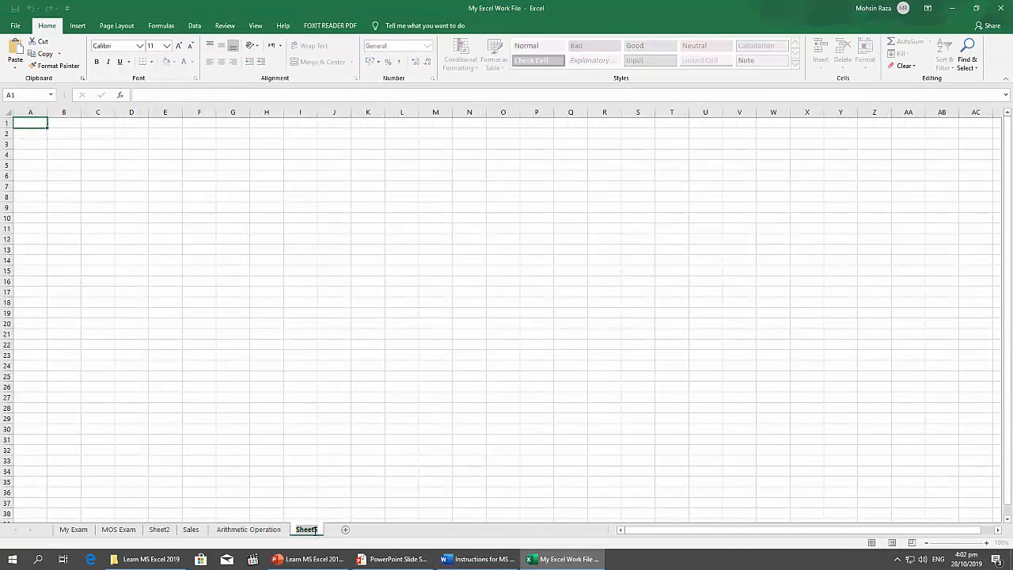
type("Excel Work")
left_click(315, 438)
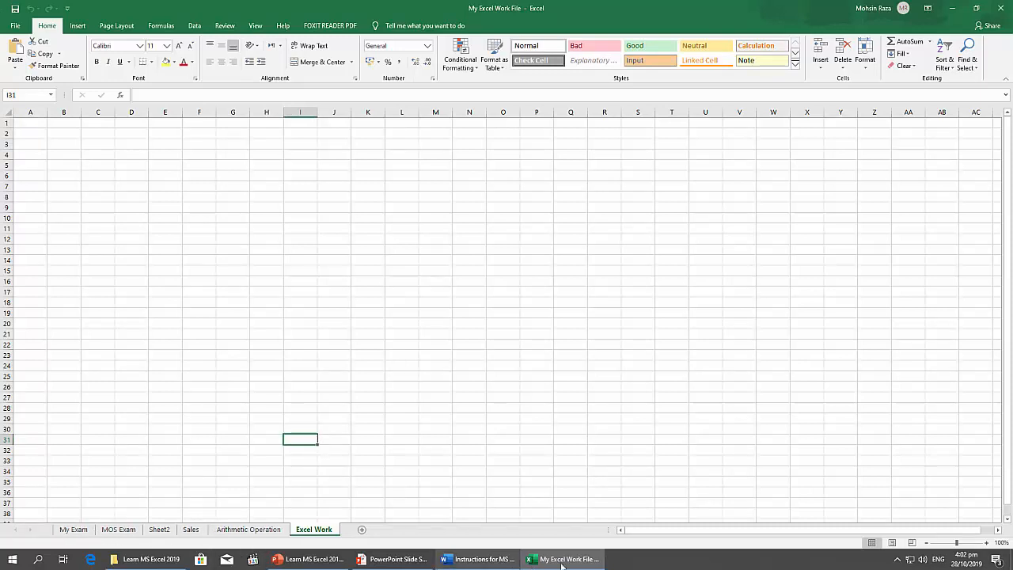
- Check the rename instruction in the Word document and rename the MOS Exam worksheet in Excel as MS Excel
left_click(477, 558)
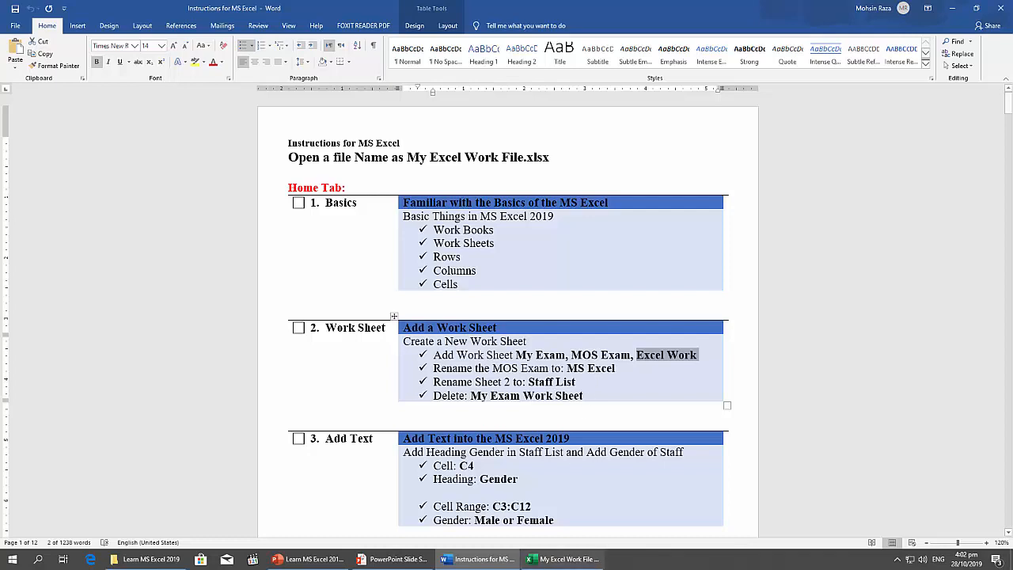
left_click(563, 558)
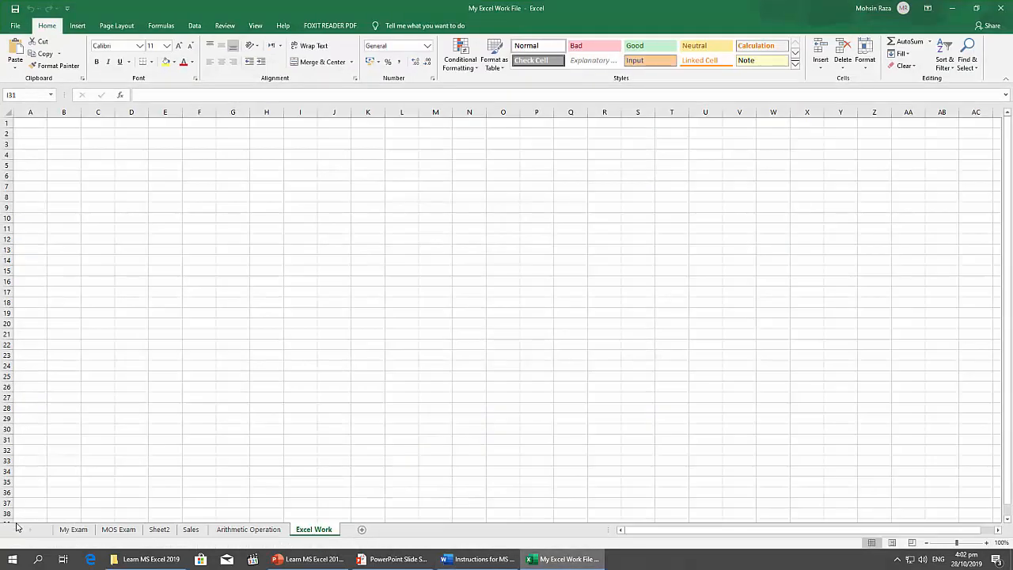
left_click(121, 529)
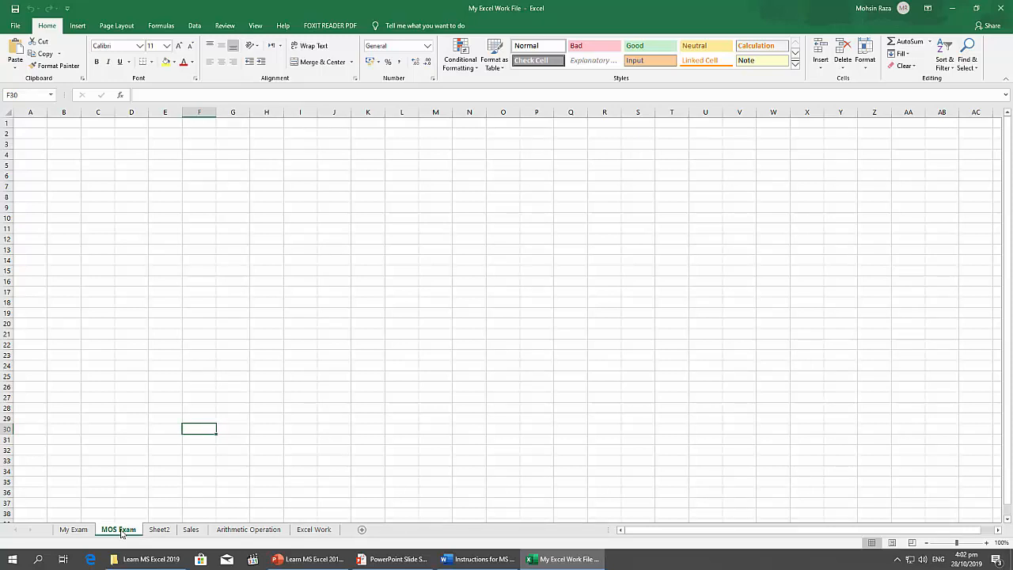
right_click(121, 531)
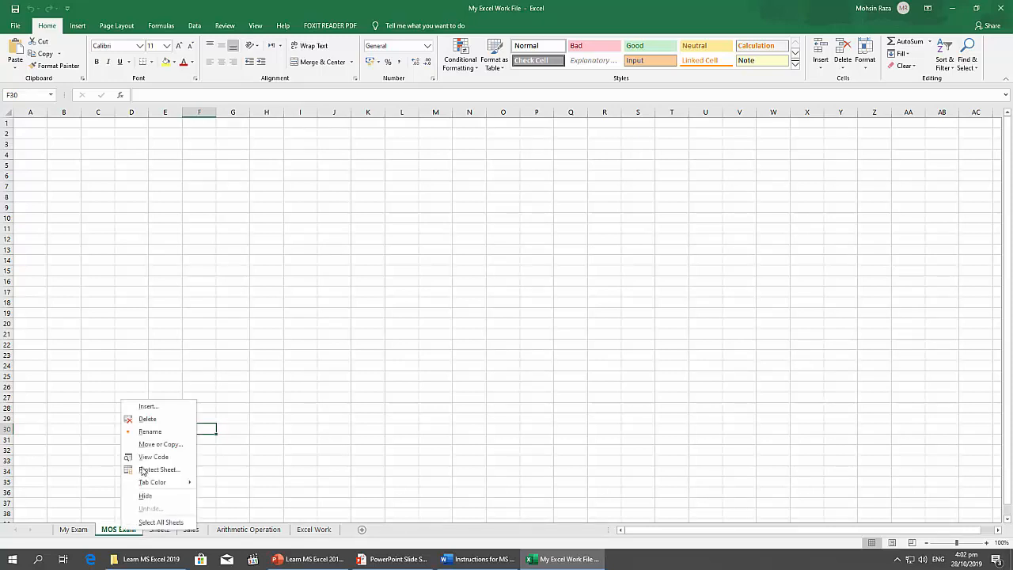
left_click(112, 532)
double_click(112, 531)
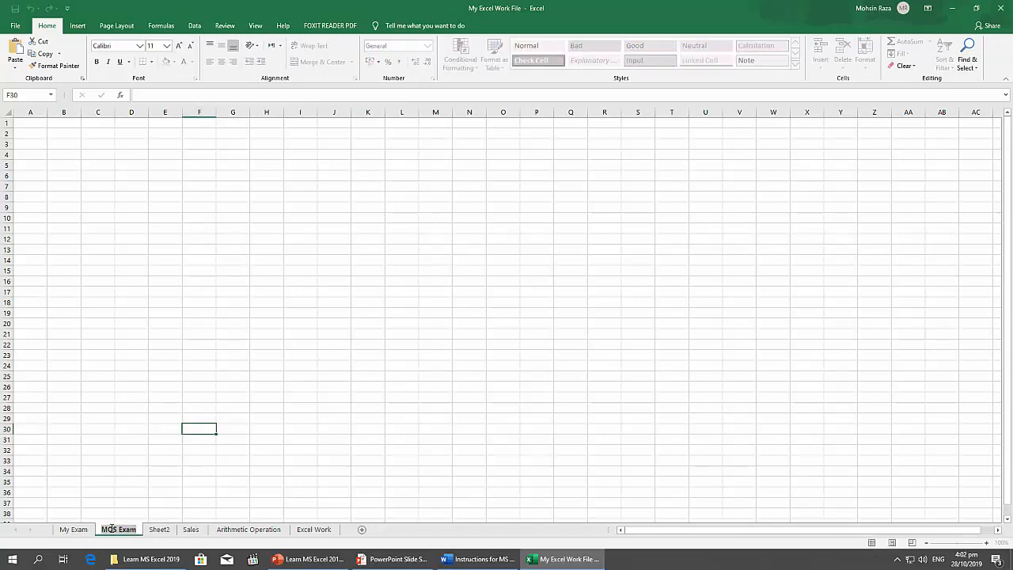
type("M")
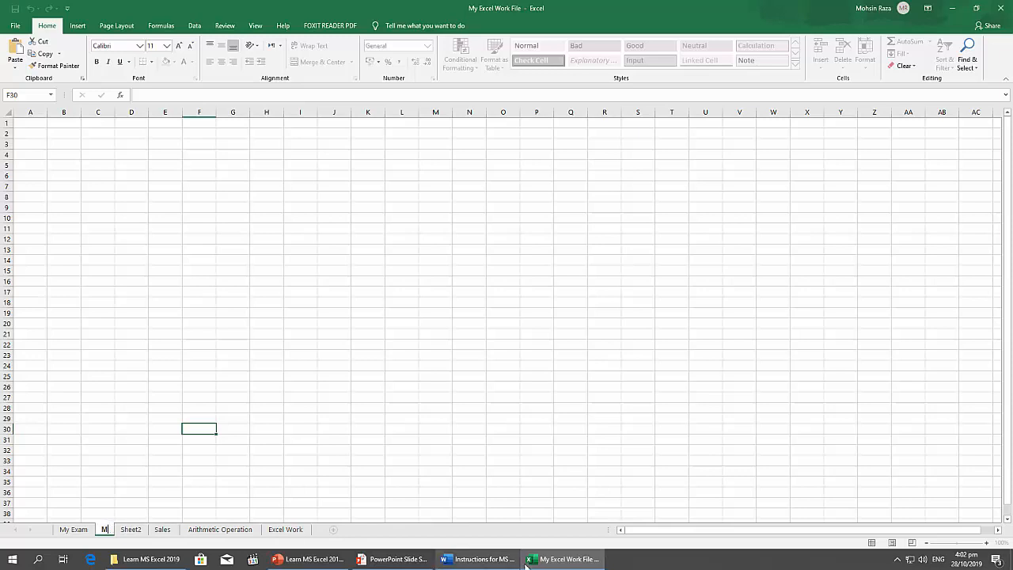
left_click(490, 560)
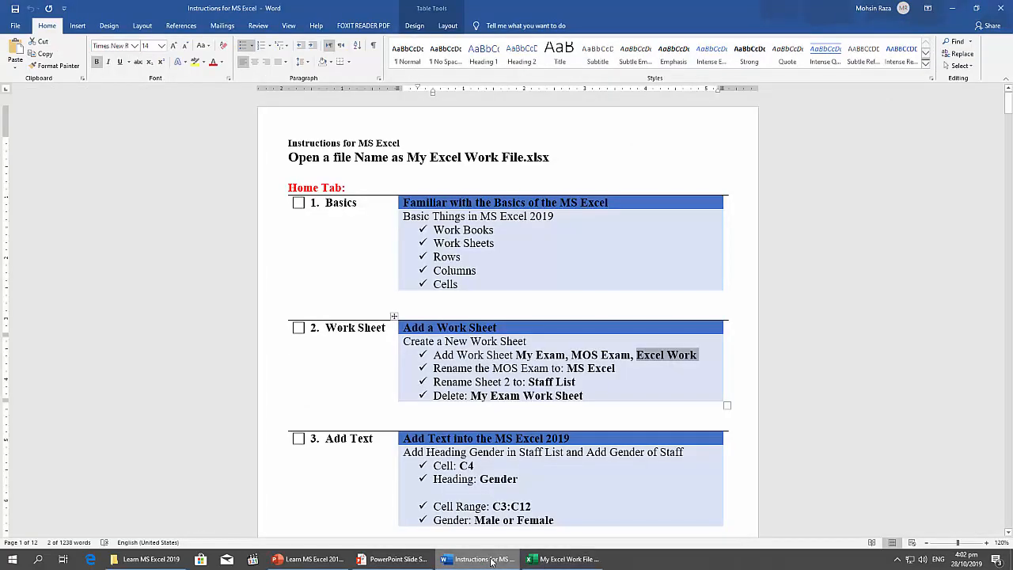
left_click(490, 558)
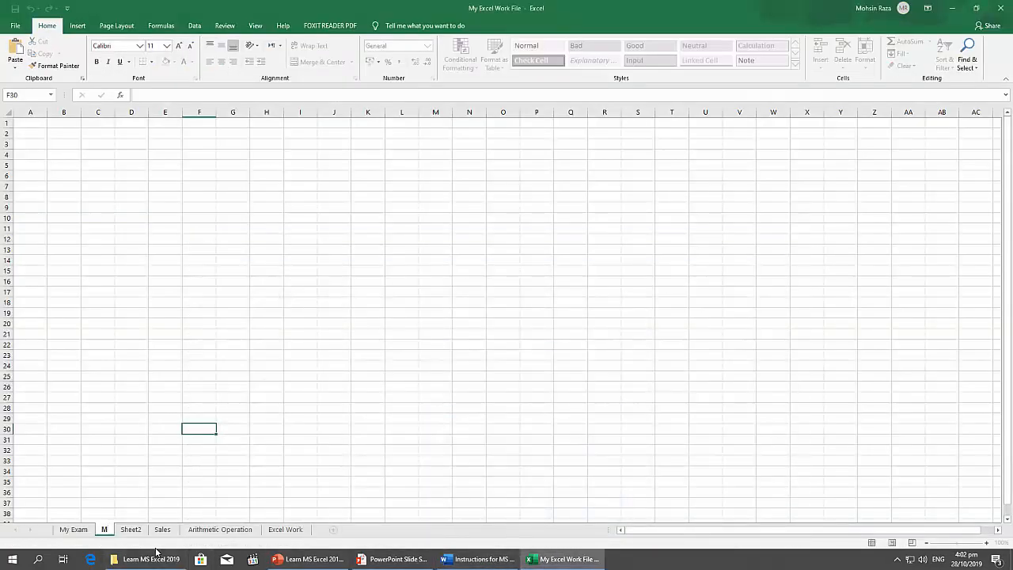
type("MS Excel")
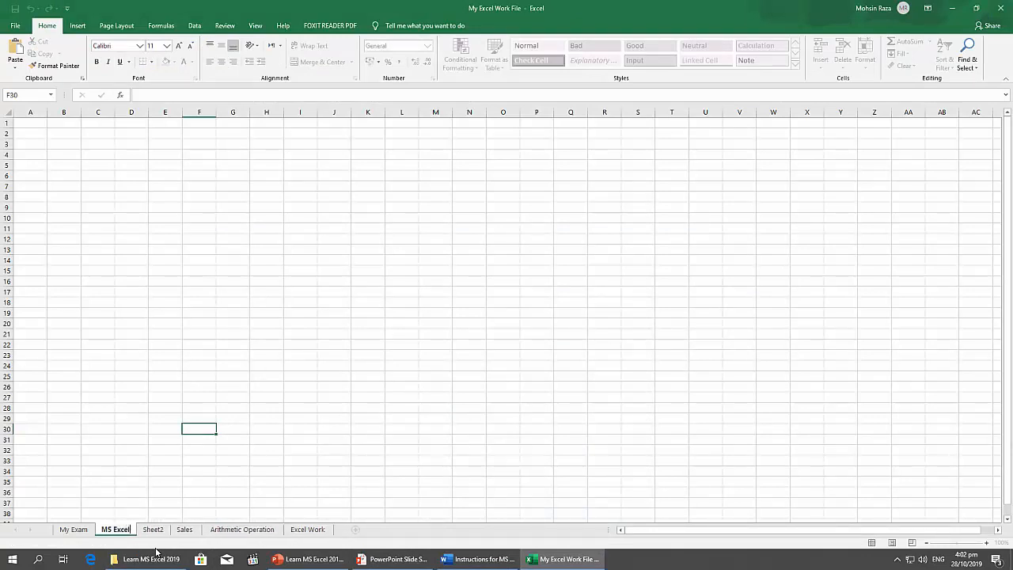
left_click(117, 375)
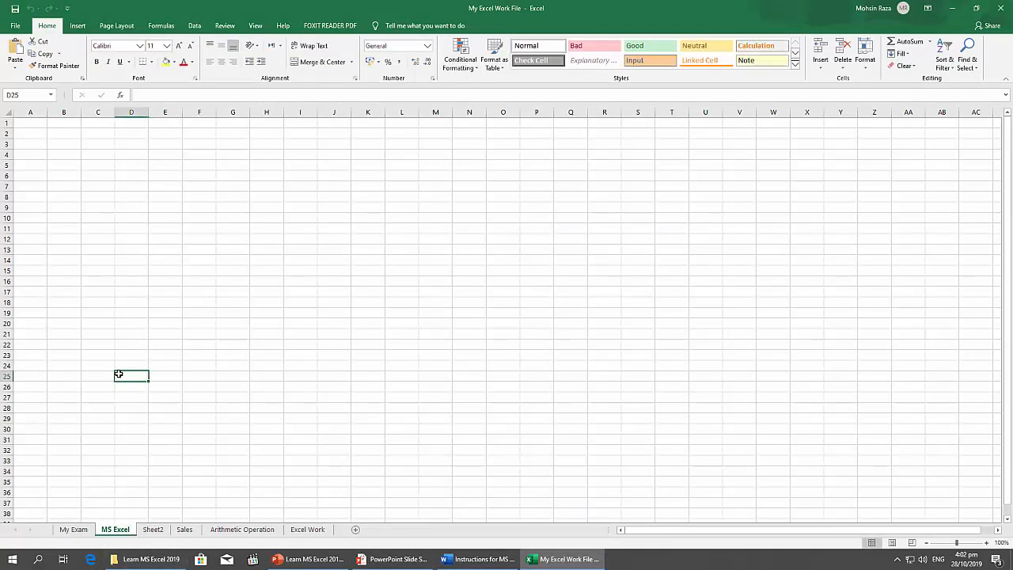
- Check the Sheet 2 instruction in the Word document and rename Sheet2 in Excel as Staff List
left_click(511, 560)
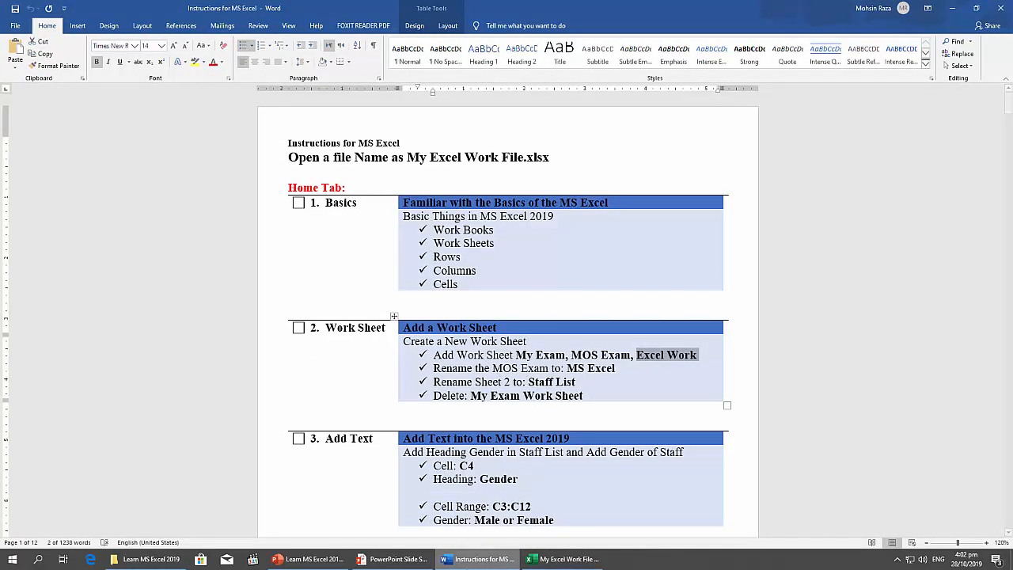
left_click(563, 559)
left_click(151, 530)
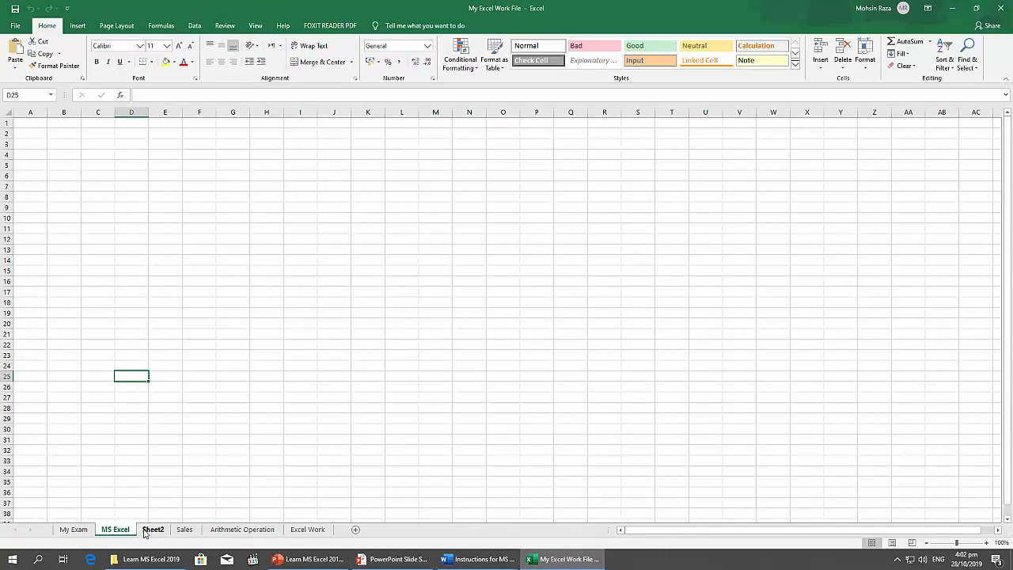
type("Staff List")
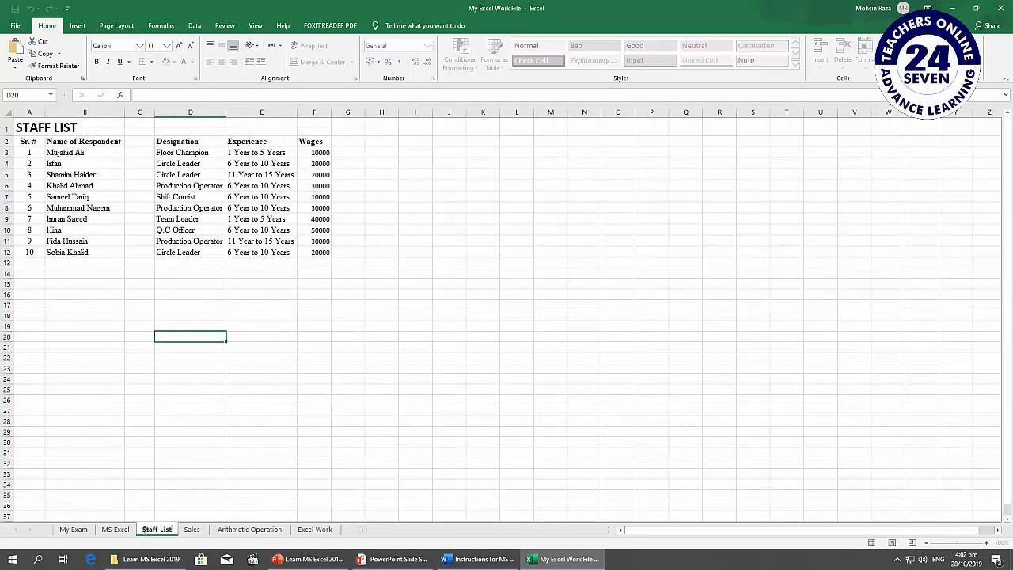
left_click(255, 462)
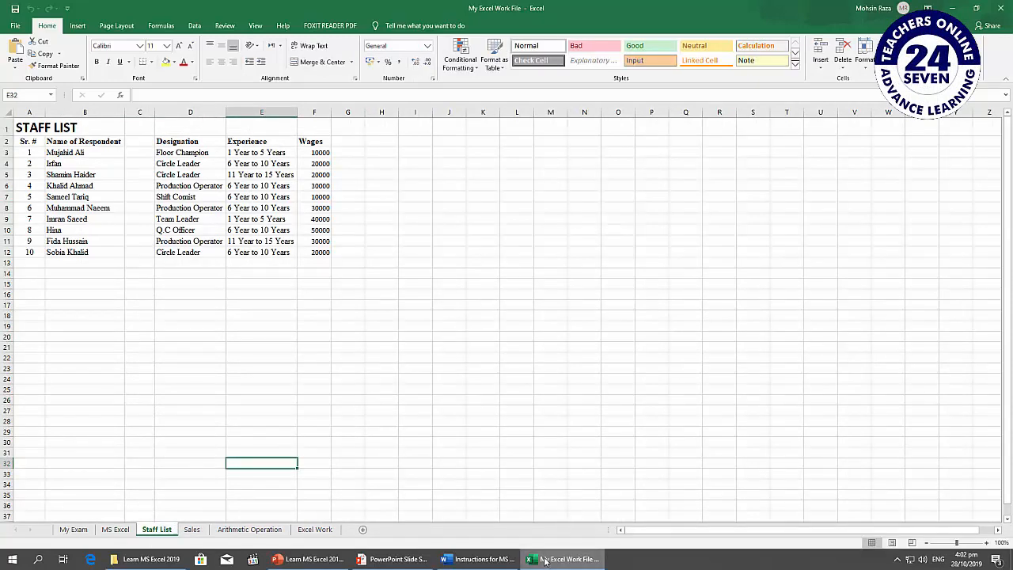
- Check the delete instruction in the Word document and delete the My Exam worksheet in Excel
mouse_move(519, 567)
left_click(479, 558)
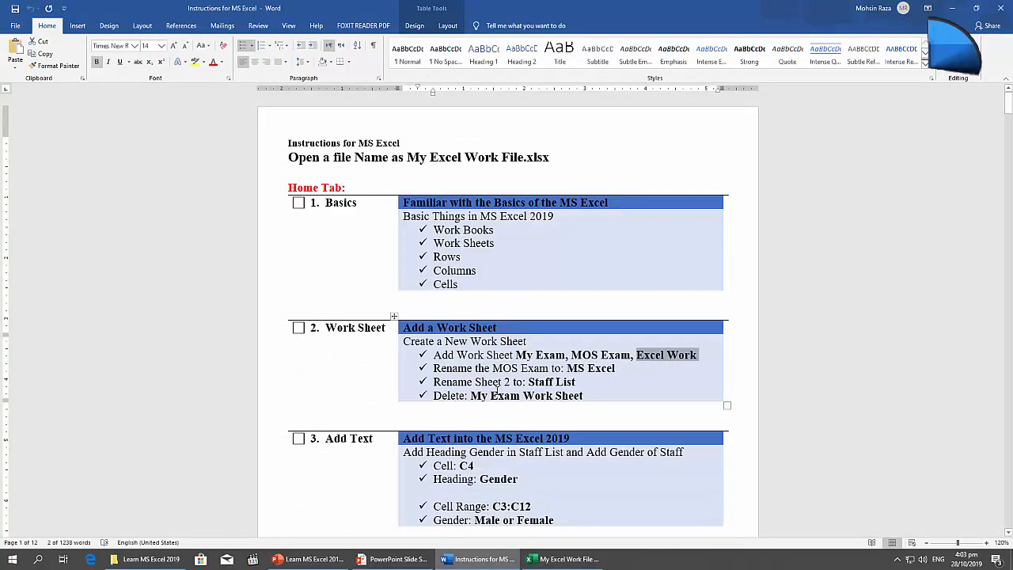
left_click_drag(471, 396, 522, 396)
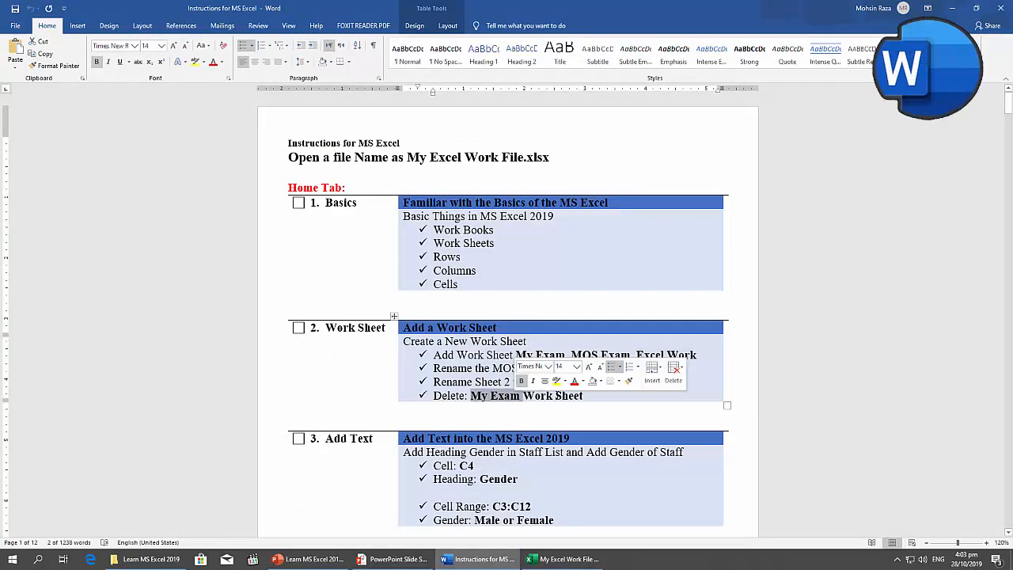
left_click(562, 559)
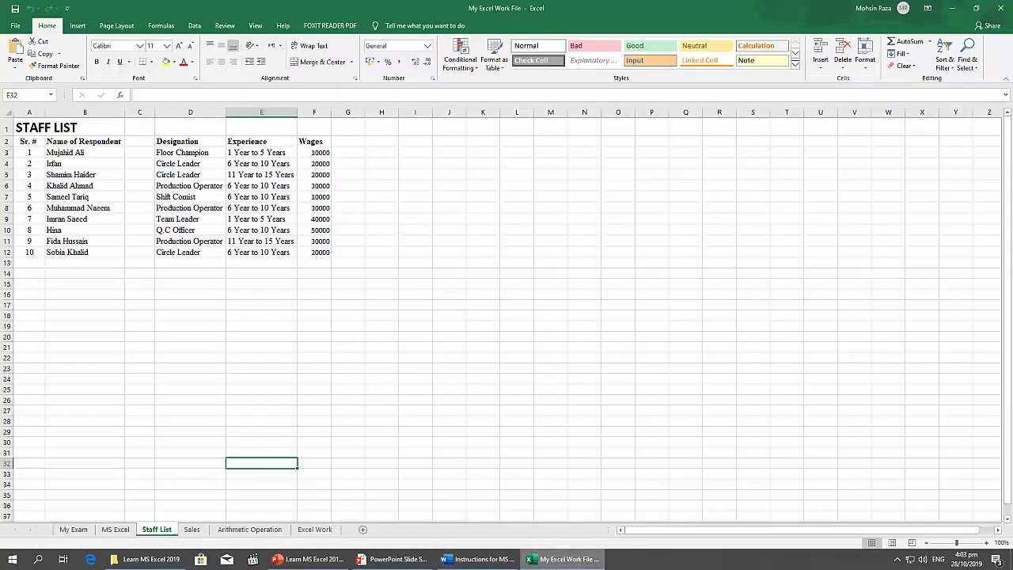
left_click(74, 530)
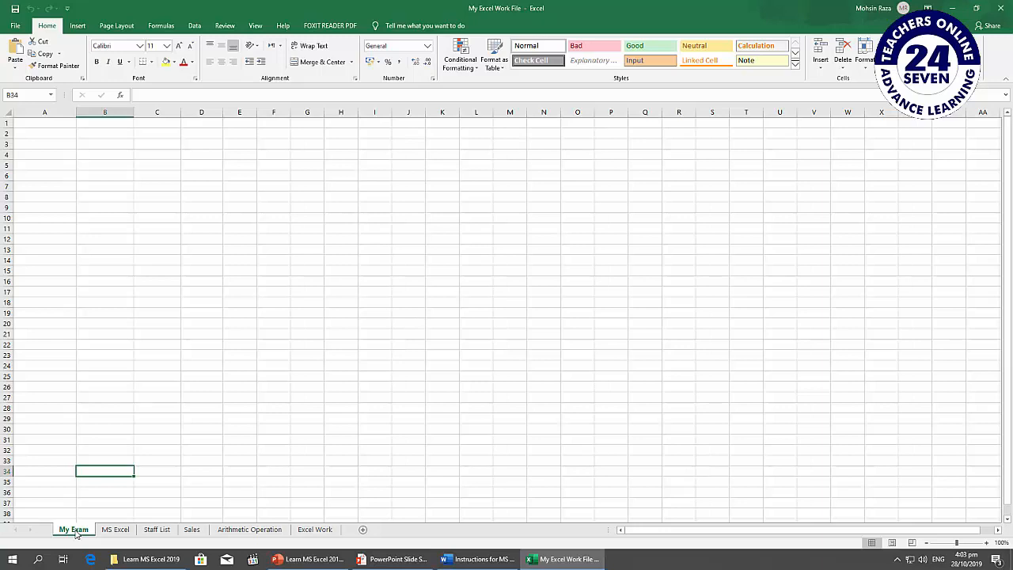
right_click(76, 531)
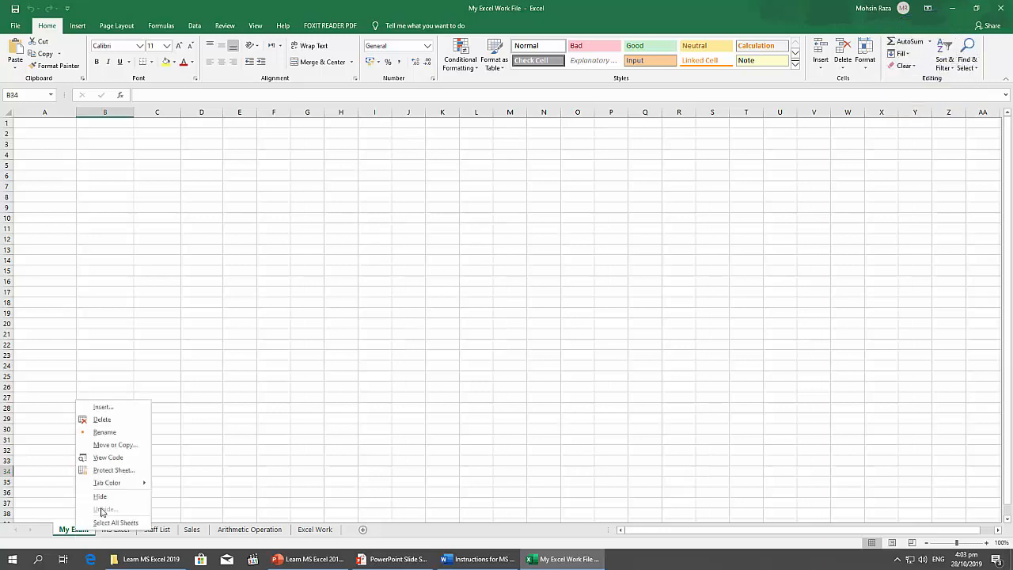
left_click(110, 426)
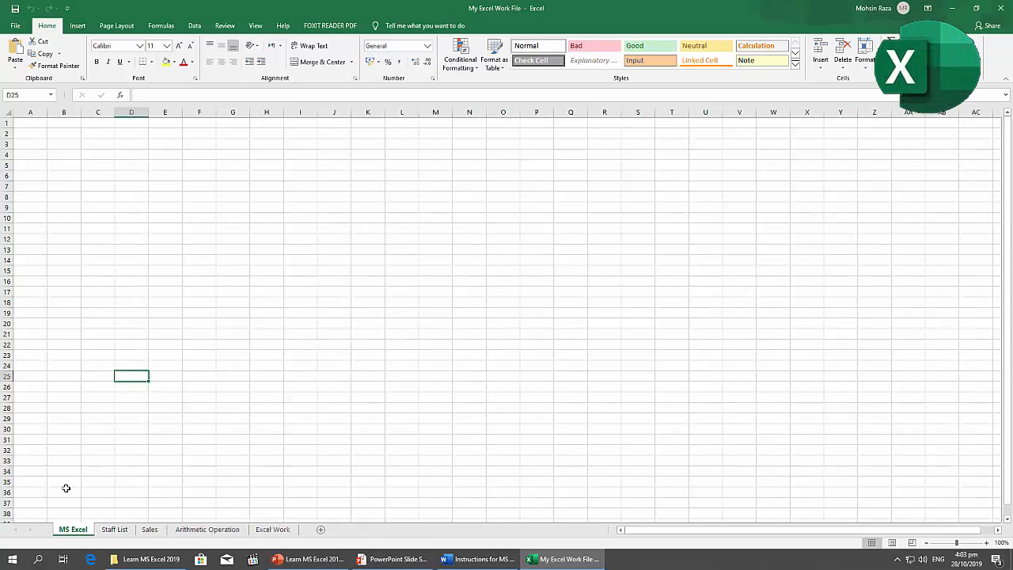
- Delete the Excel Work worksheet and display the MS Excel worksheet
left_click(276, 530)
right_click(278, 533)
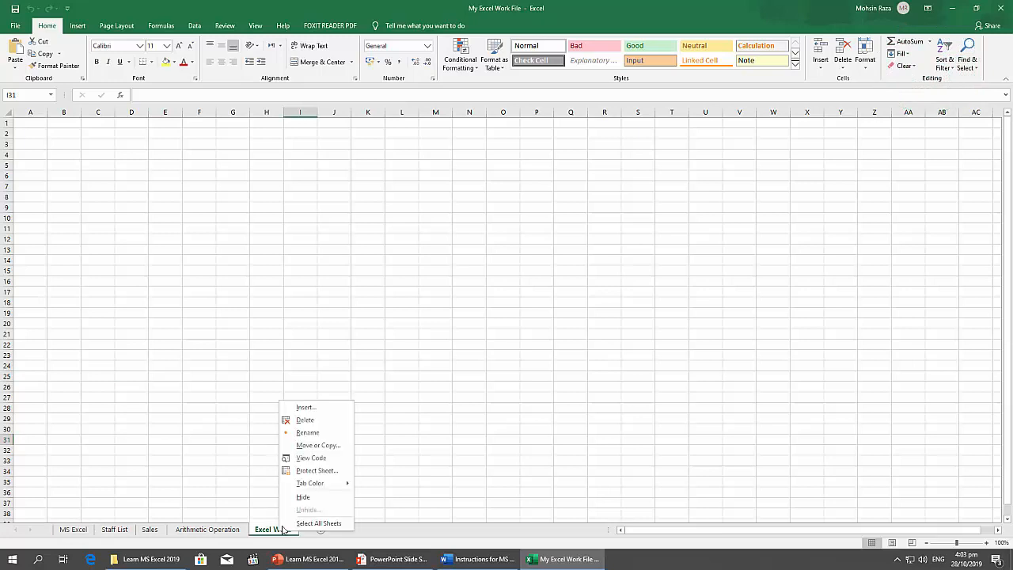
left_click(329, 425)
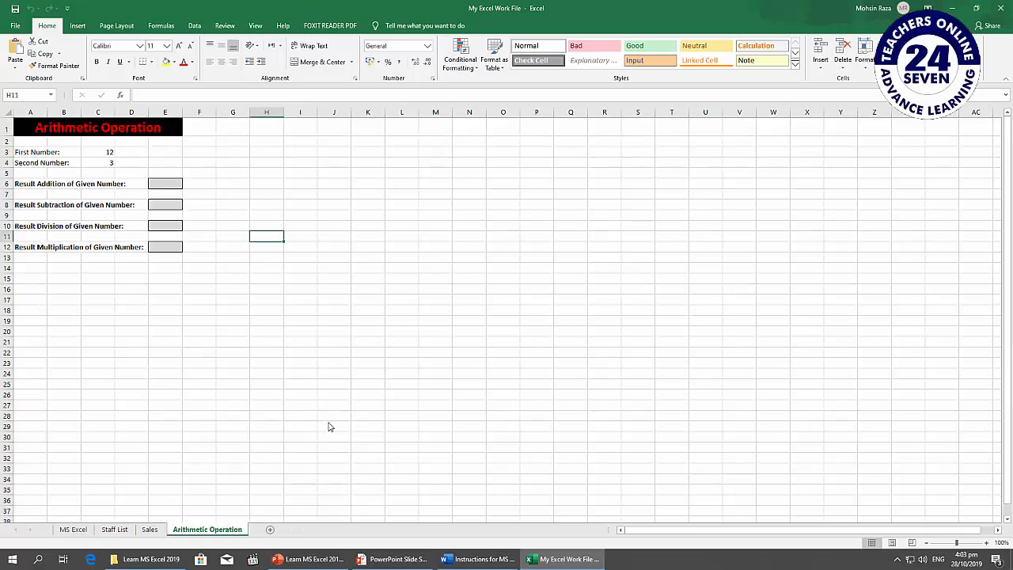
left_click(82, 530)
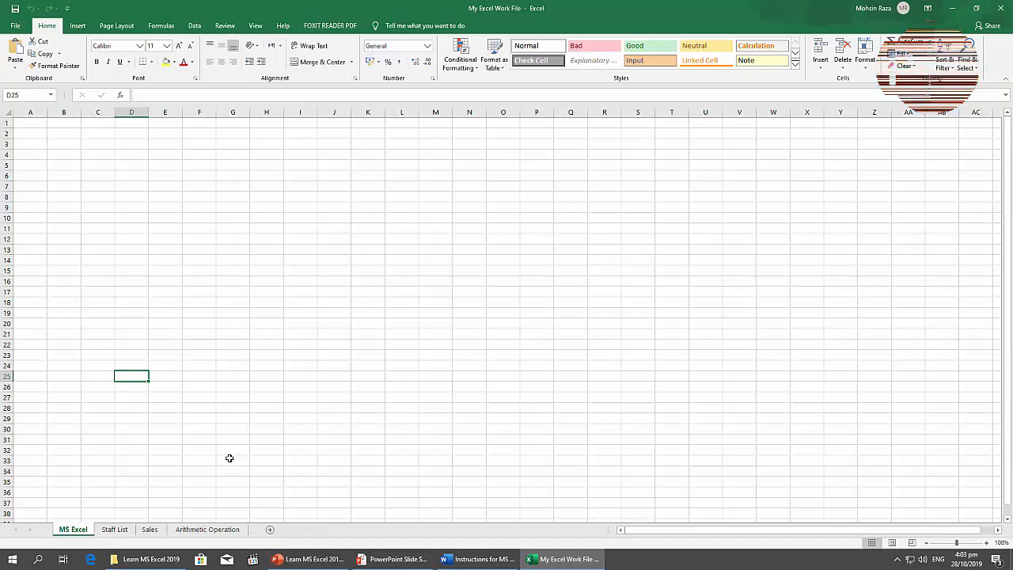
- Switch to the Word instructions and review the cell, heading and range given in the Add Text task
left_click(485, 559)
scroll(411, 342, "down", 4)
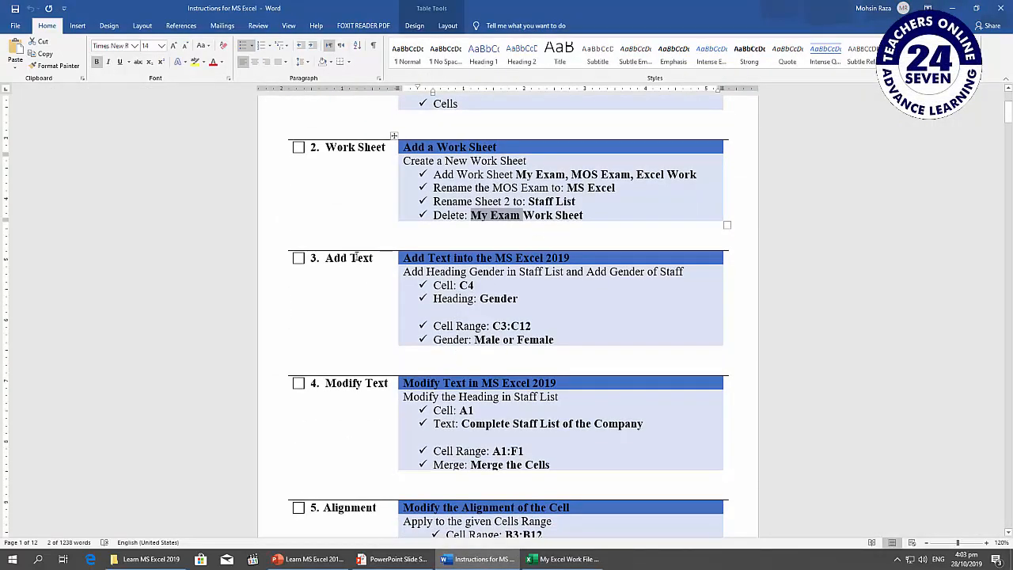
left_click(354, 258)
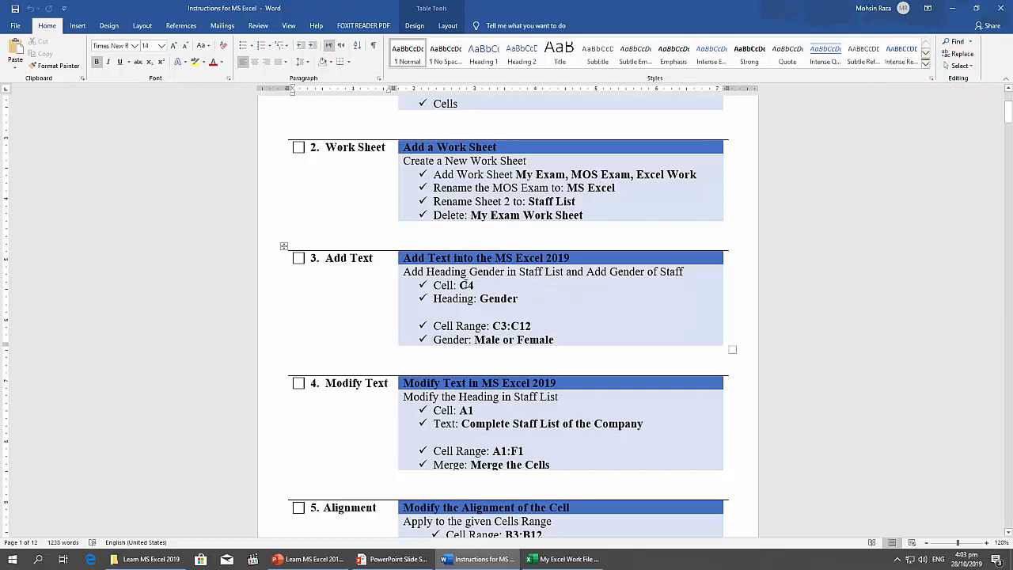
double_click(462, 285)
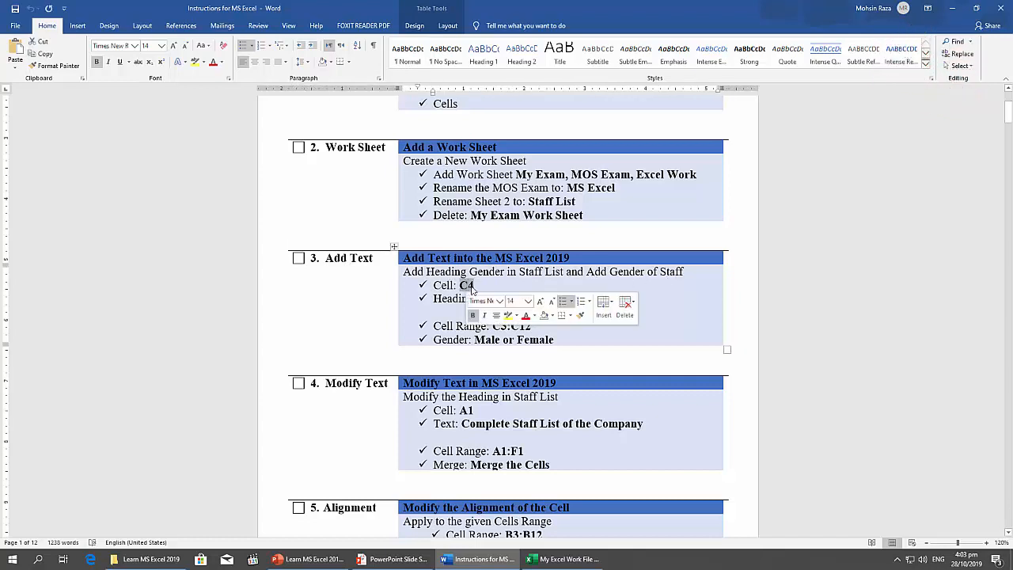
left_click(485, 339)
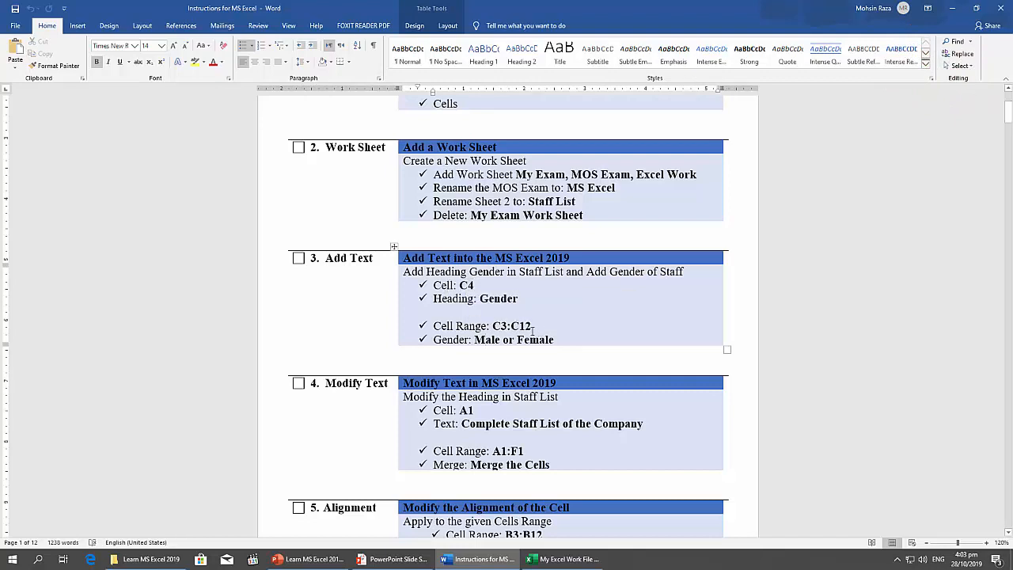
- Switch to Excel and enter the heading Gedner in cell C2 of the Staff List worksheet
left_click(563, 558)
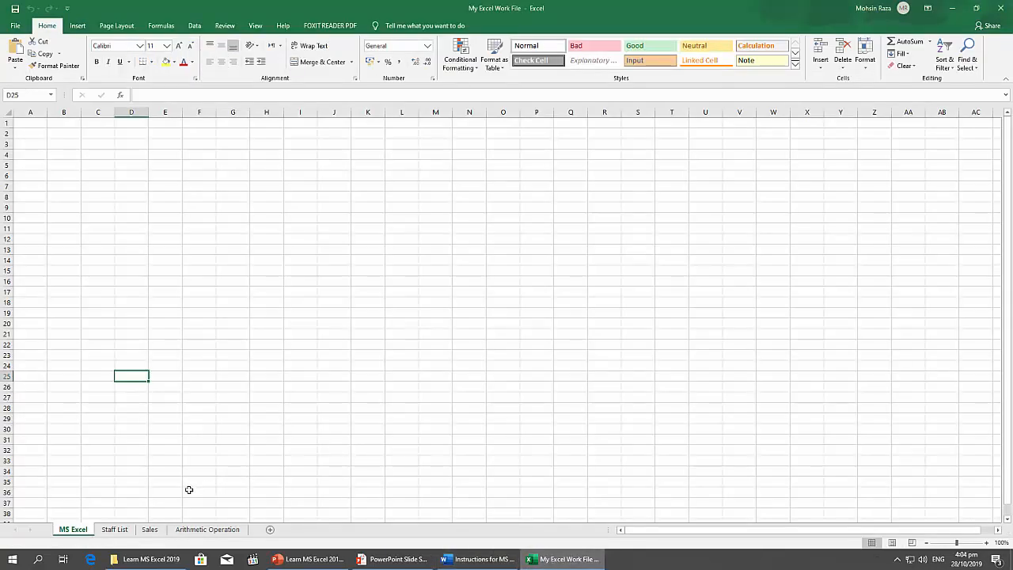
left_click(115, 530)
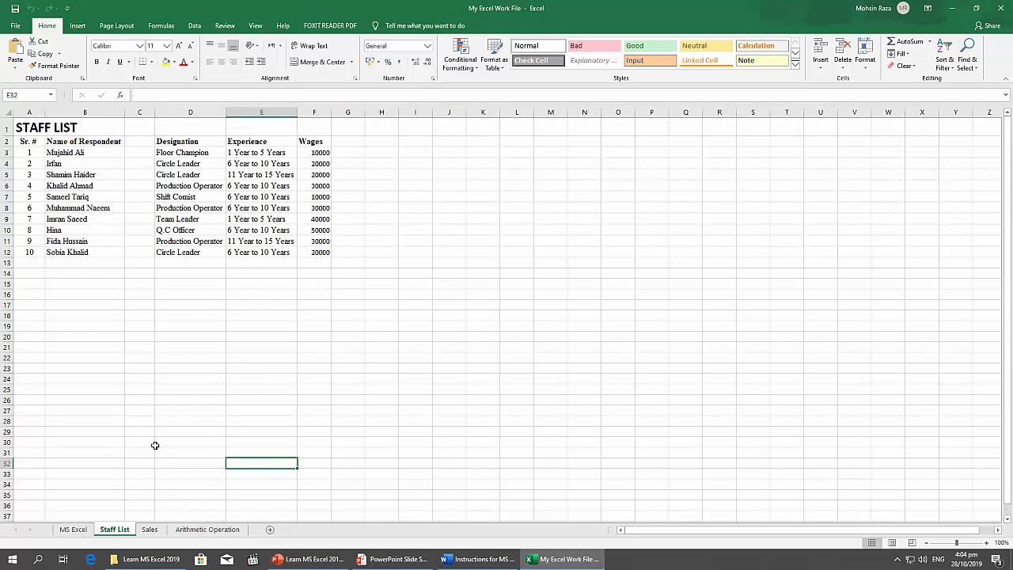
left_click(142, 140)
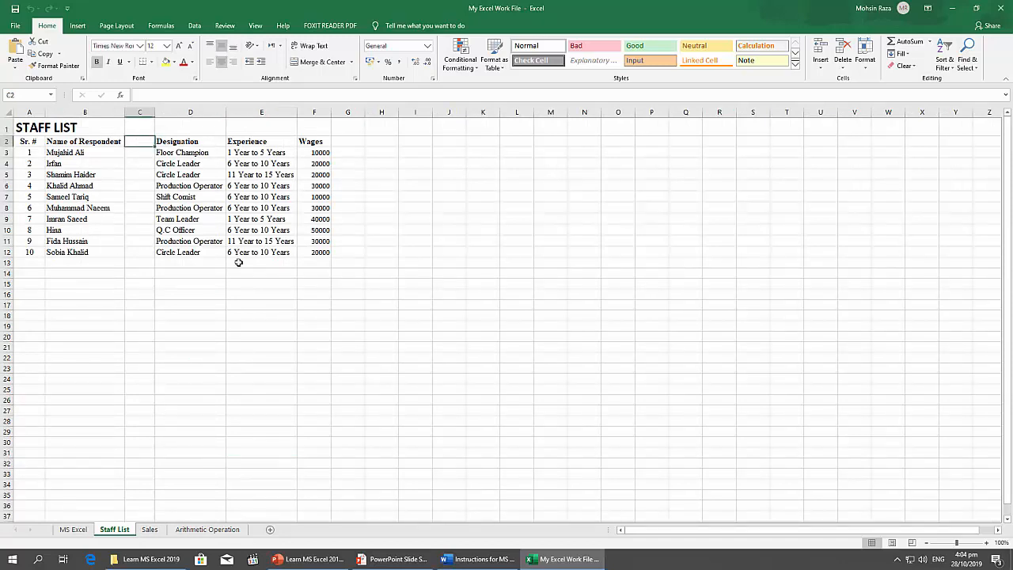
type("Gedner")
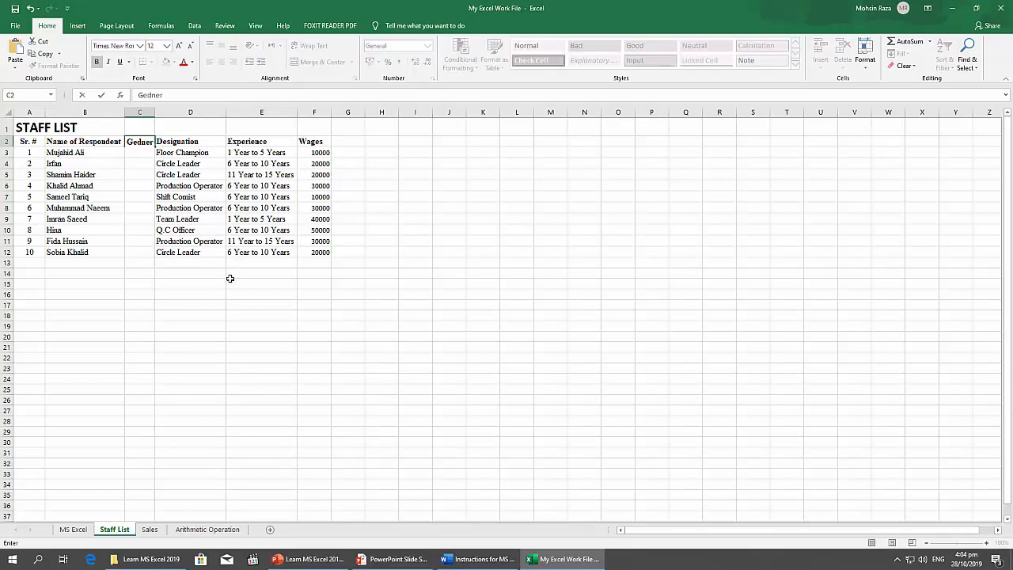
key("Return")
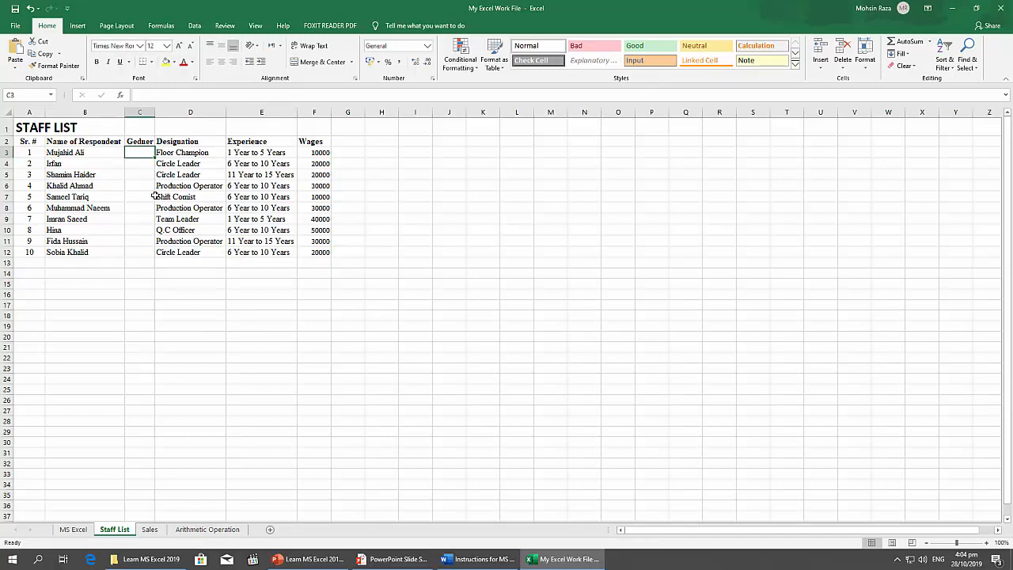
- Fill the gender column cells C3 to C7 with Male, Male, Female, Male and Male
type("Male")
key("Return")
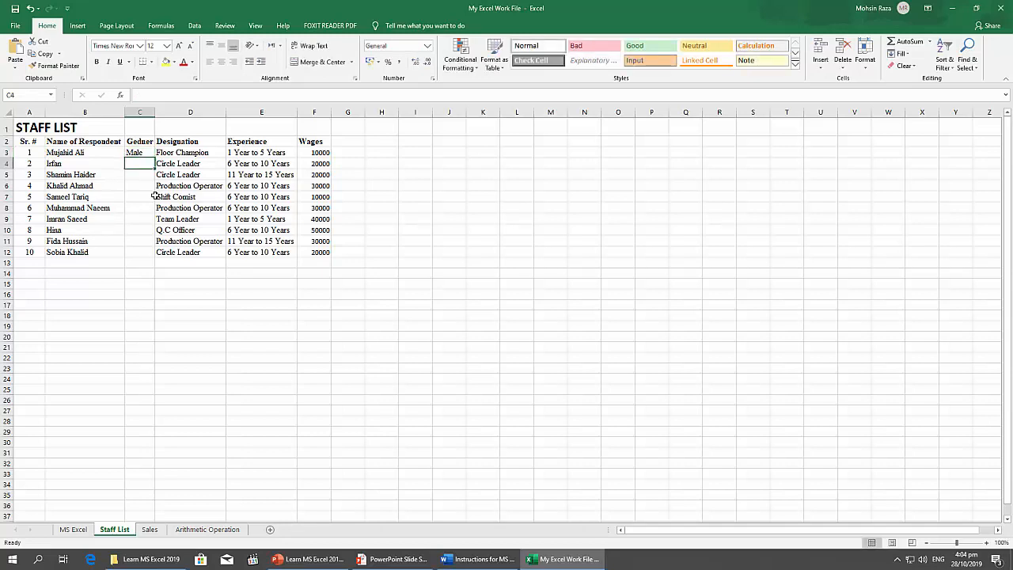
type("Male")
key("Return")
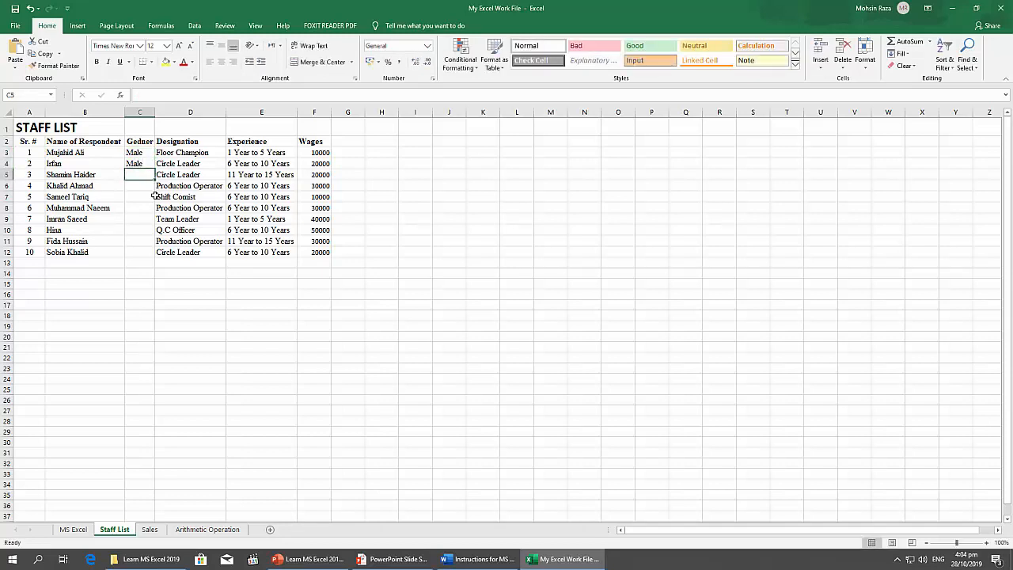
type("Female")
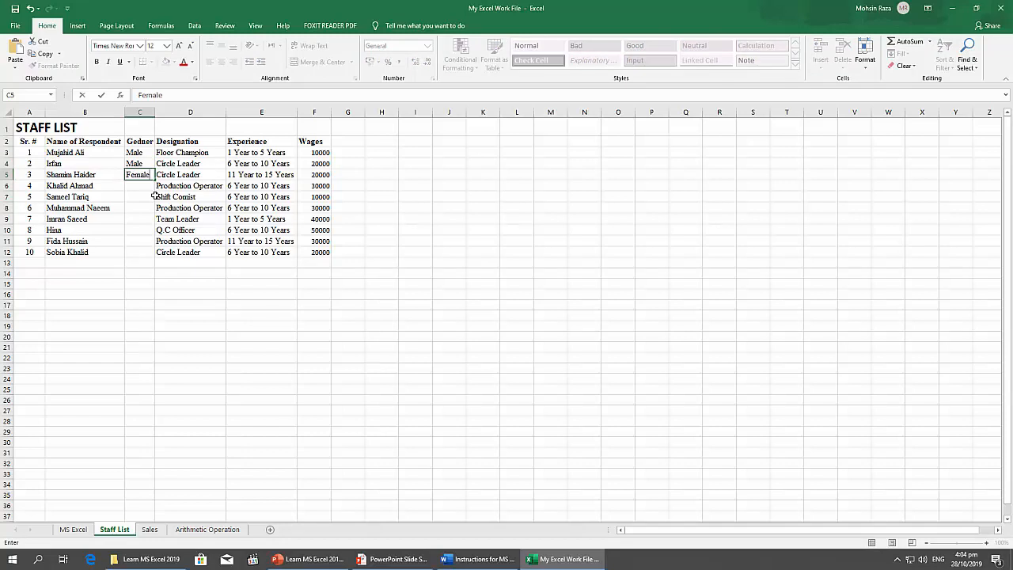
key("Return")
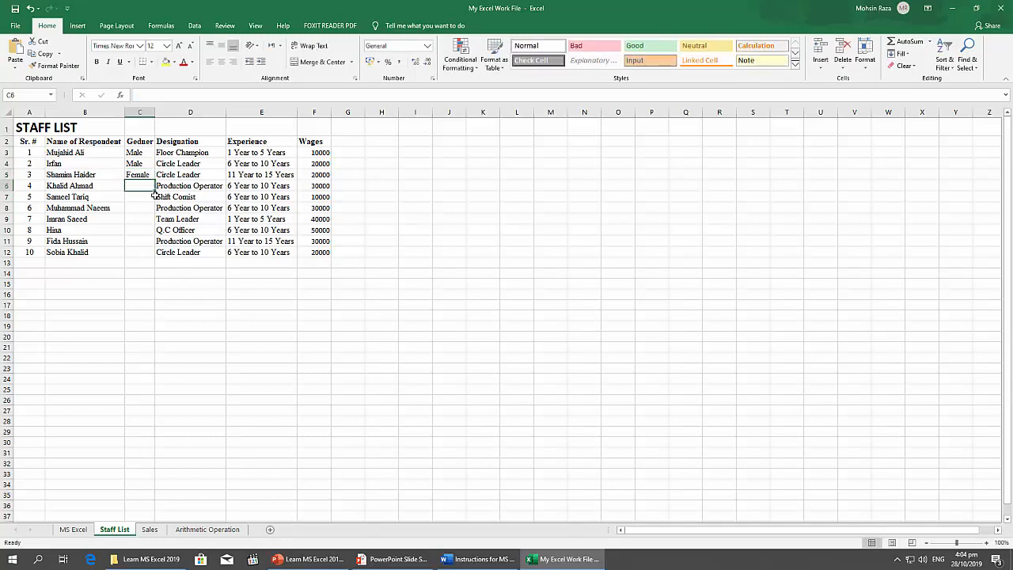
type("Male")
key("Return")
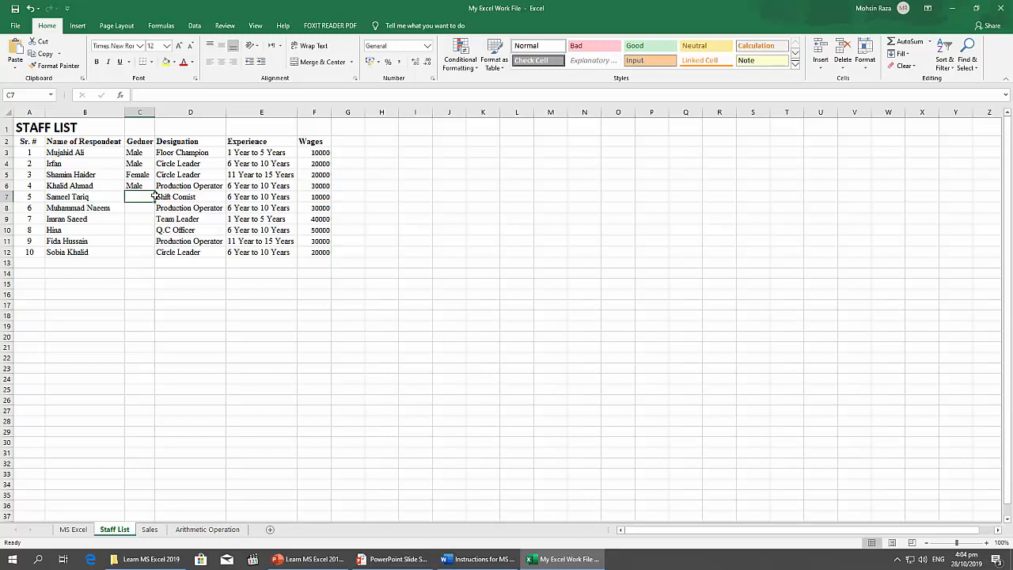
type("Male")
key("Return")
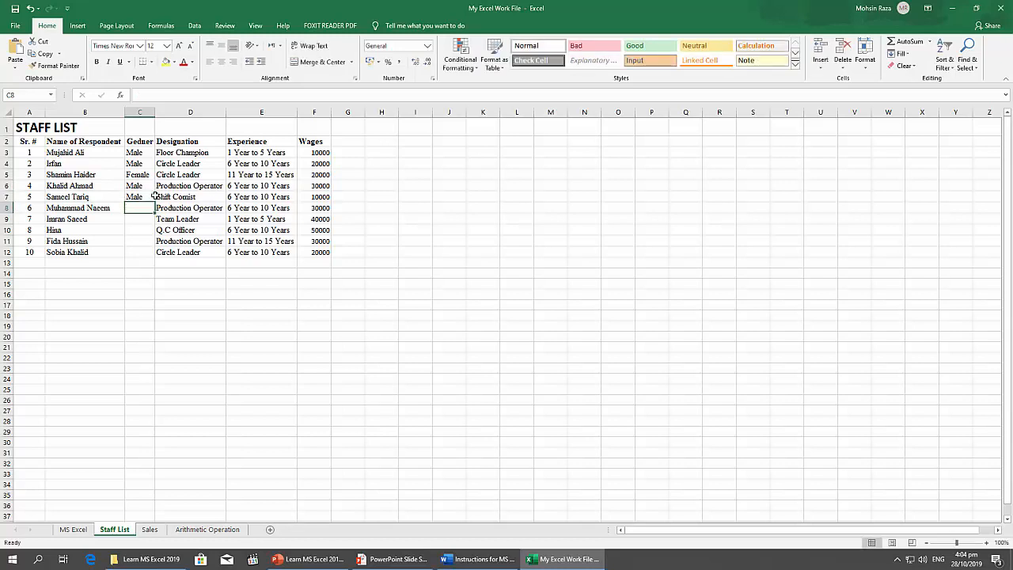
- Complete the gender column by entering Male, Male, Female, Male and Female in cells C8 to C12
type("Male")
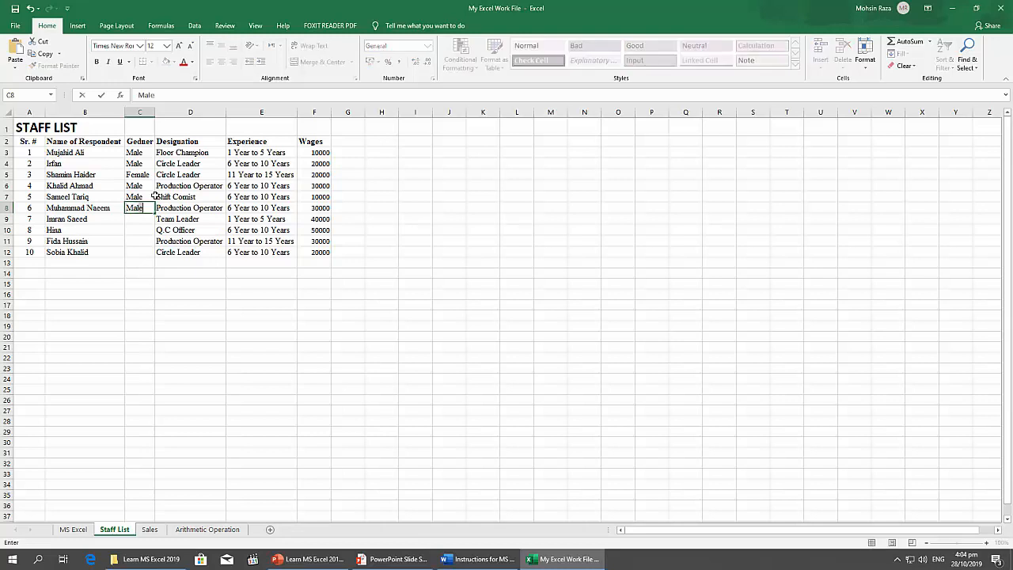
key("Return")
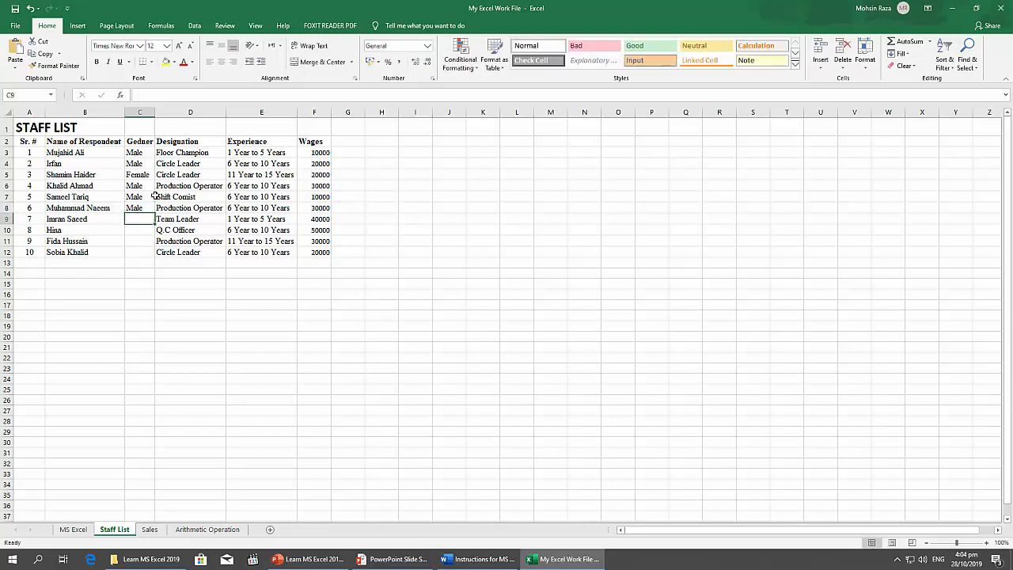
type("Male")
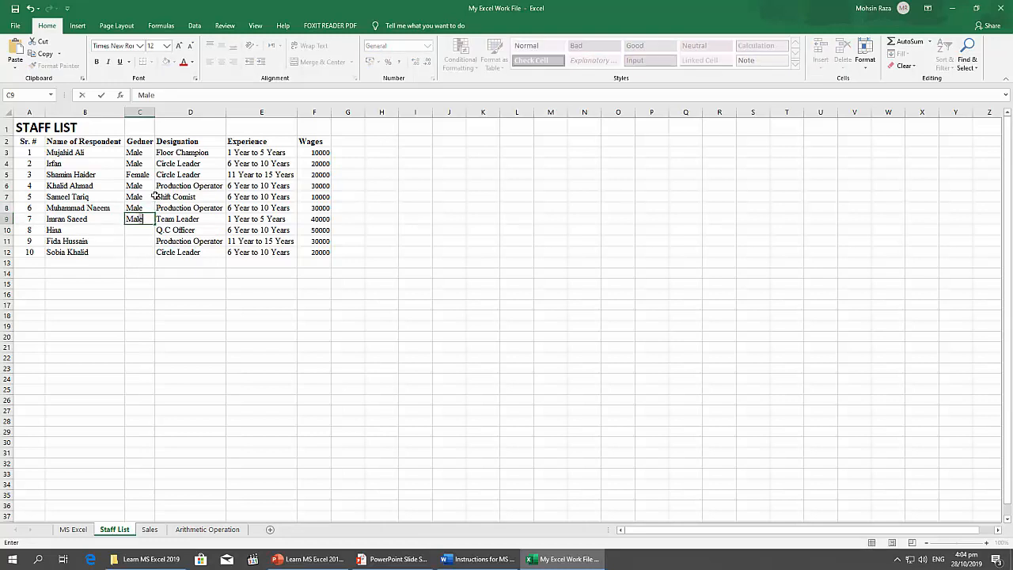
key("Return")
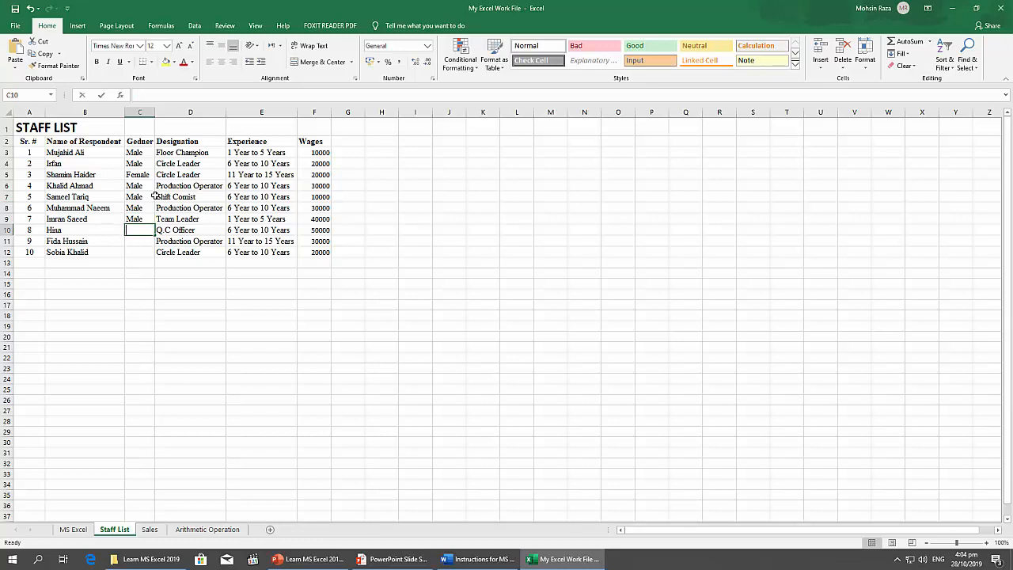
type("Female")
key("Return")
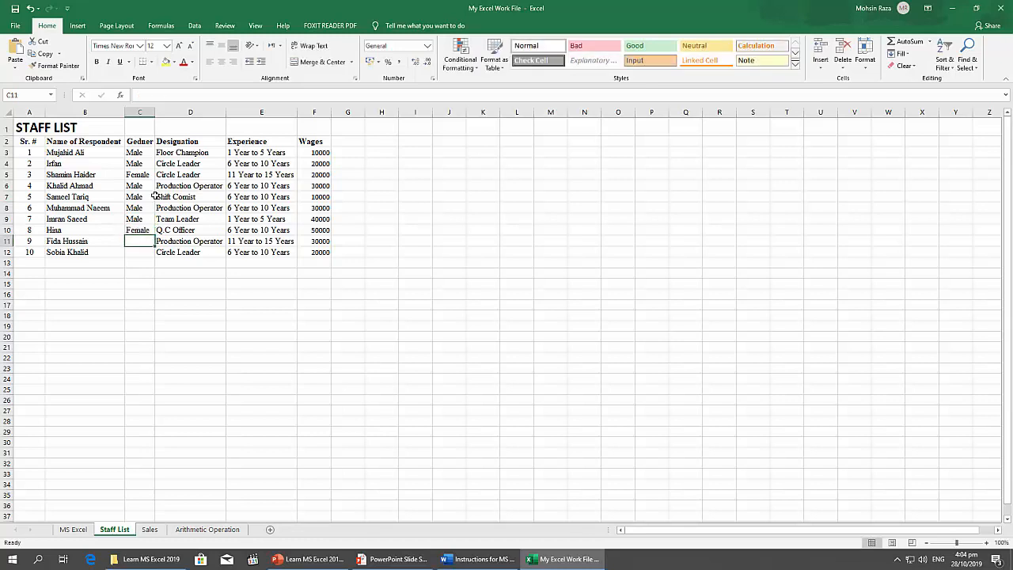
type("Male")
key("Return")
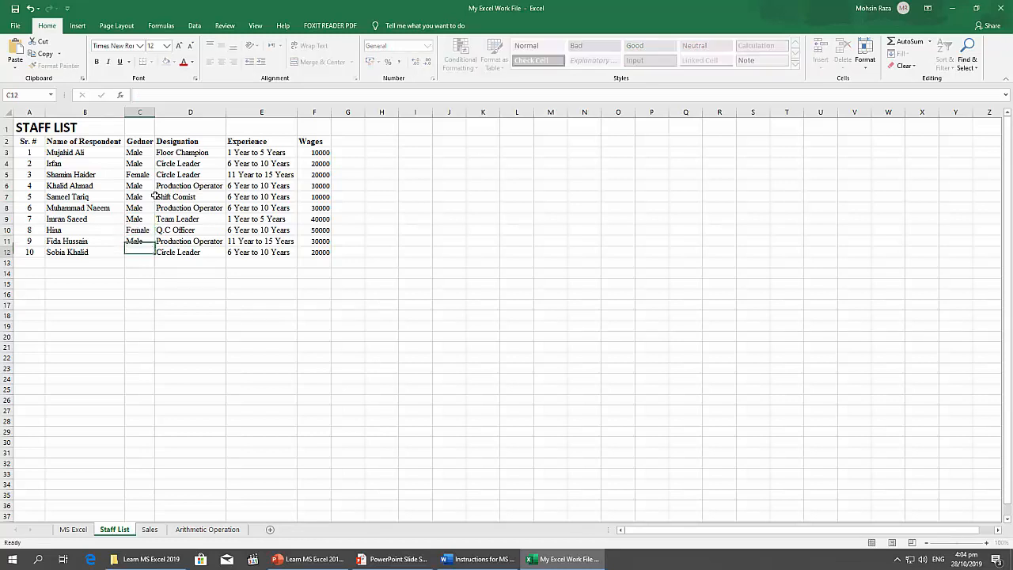
type("F")
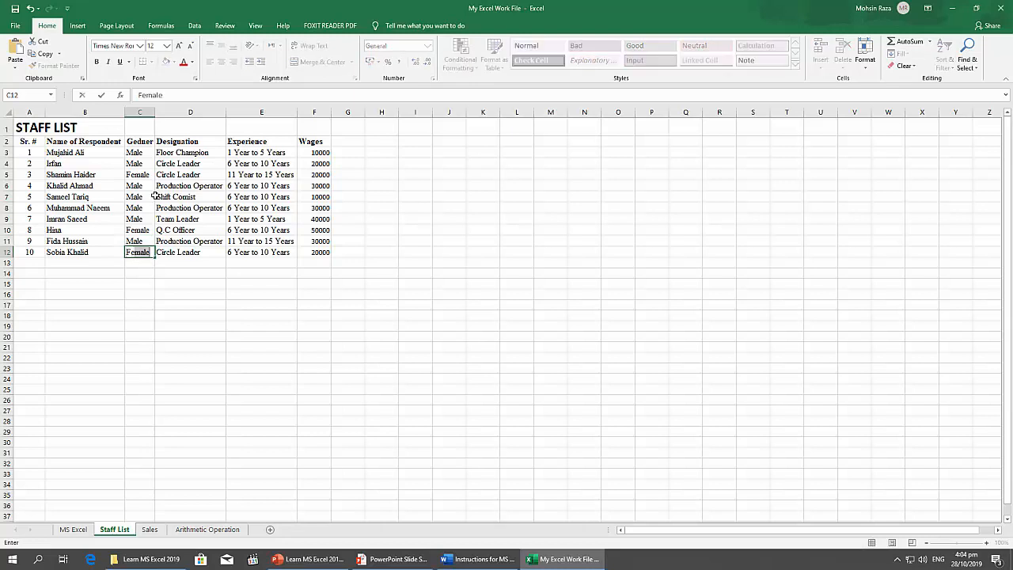
type("ema")
key("Return")
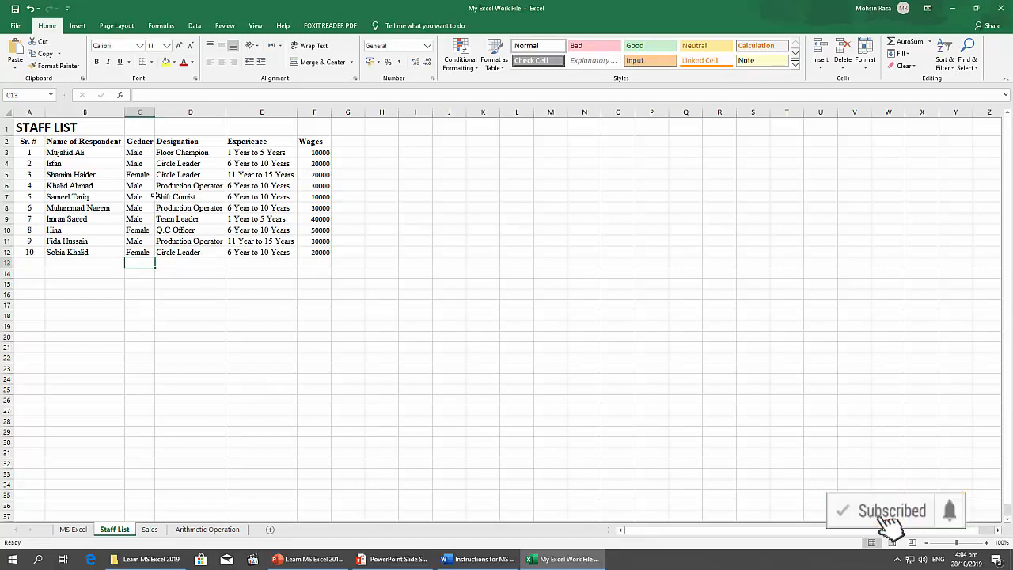
- Recheck the Add Text task in Word and compare its range with cells C3 and C12 in Excel's Staff List
left_click(484, 558)
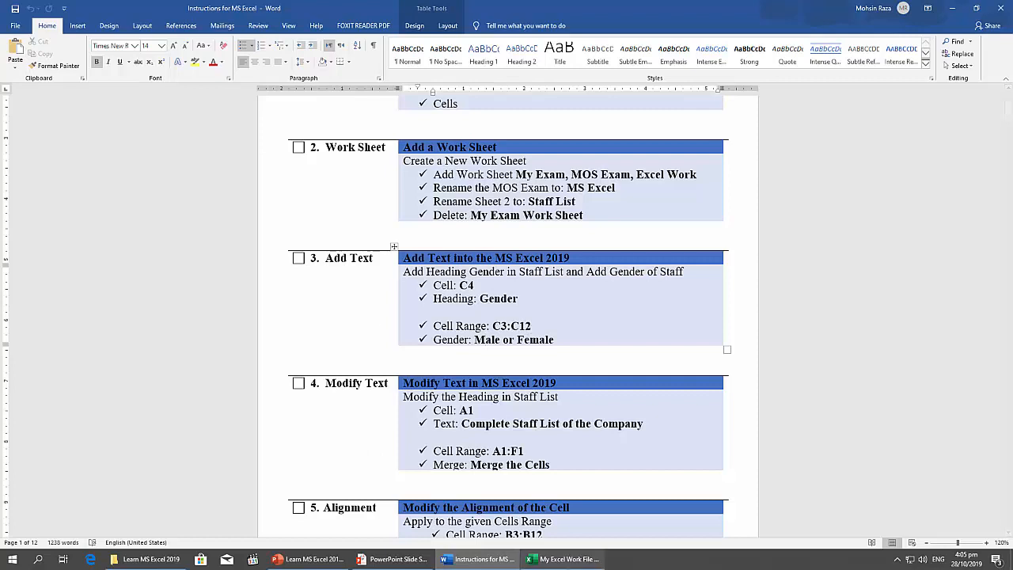
left_click(571, 561)
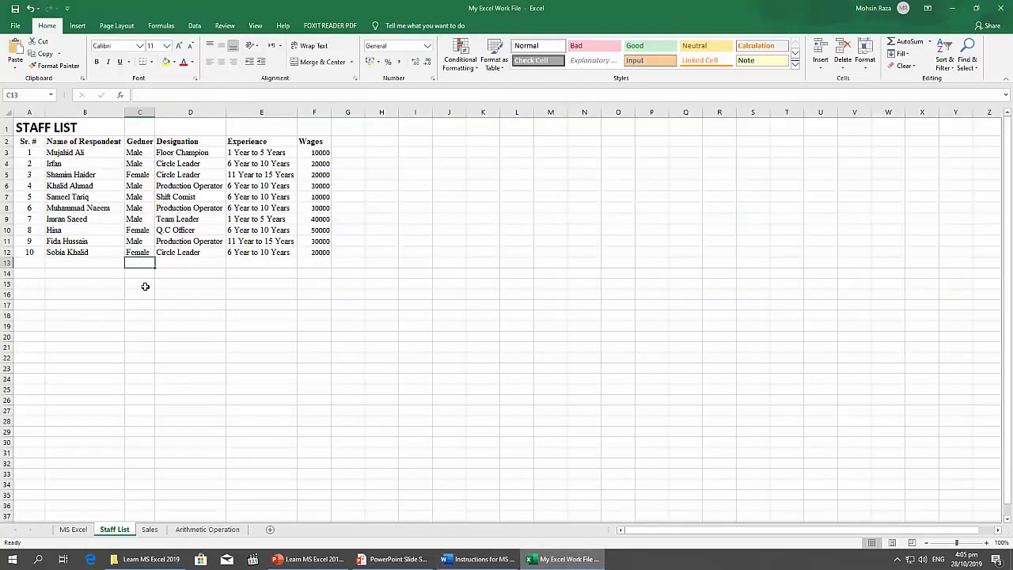
left_click(136, 153)
left_click(138, 250)
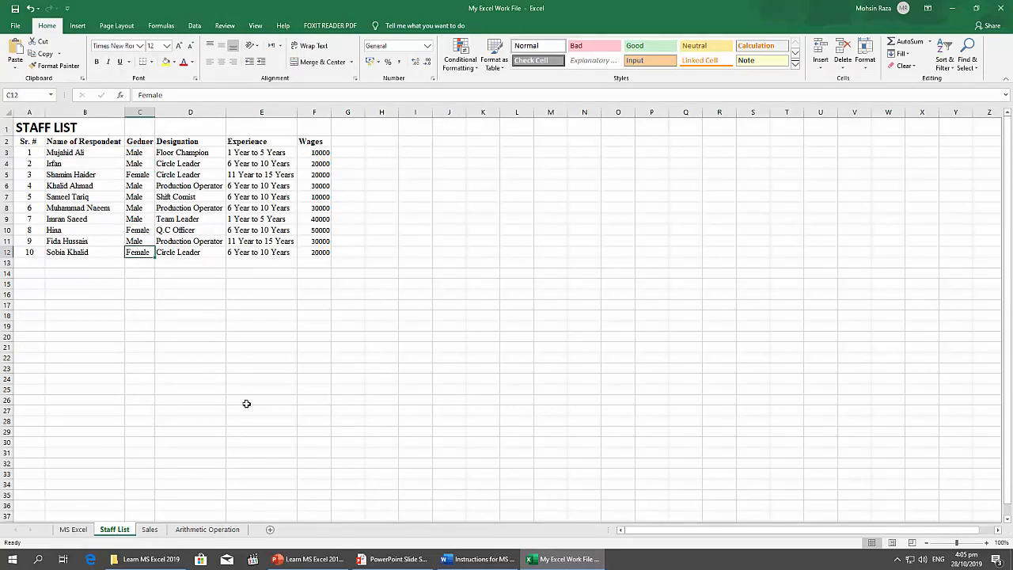
- Read the Modify Text task in Word and compare its cell references with cells A1 and F1 in Excel's Staff List
left_click(479, 559)
scroll(463, 372, "down", 5)
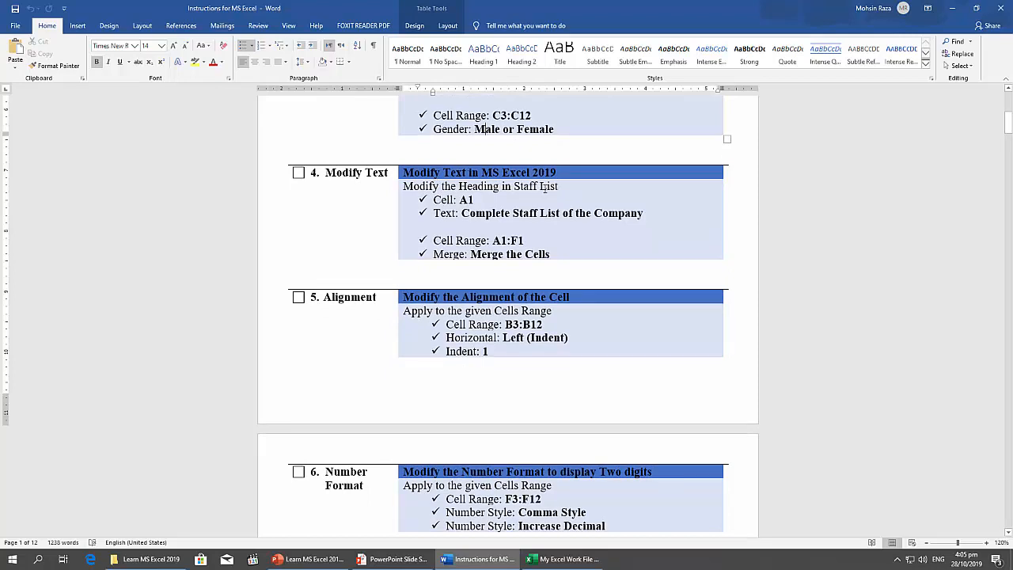
left_click(576, 559)
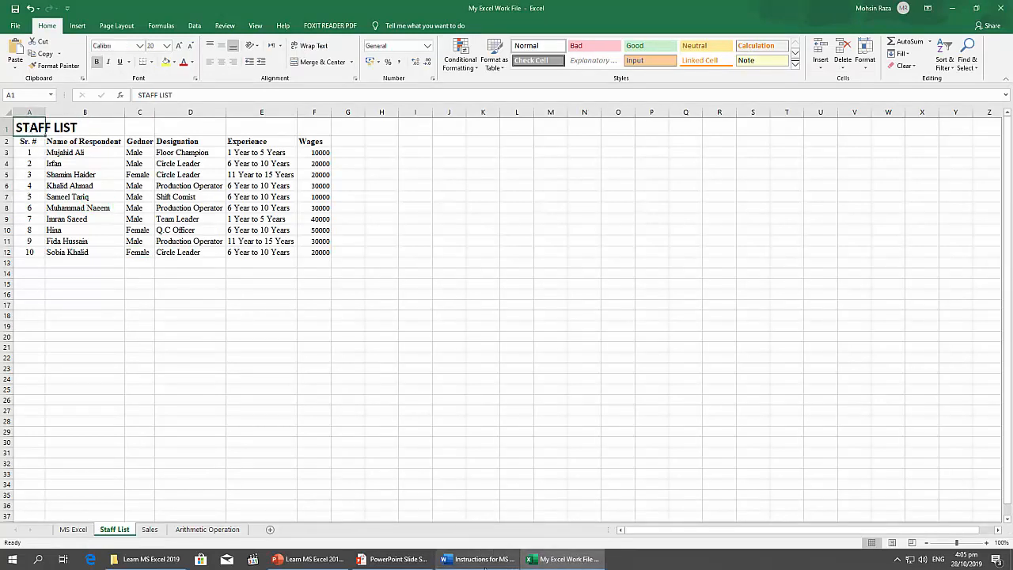
left_click(481, 560)
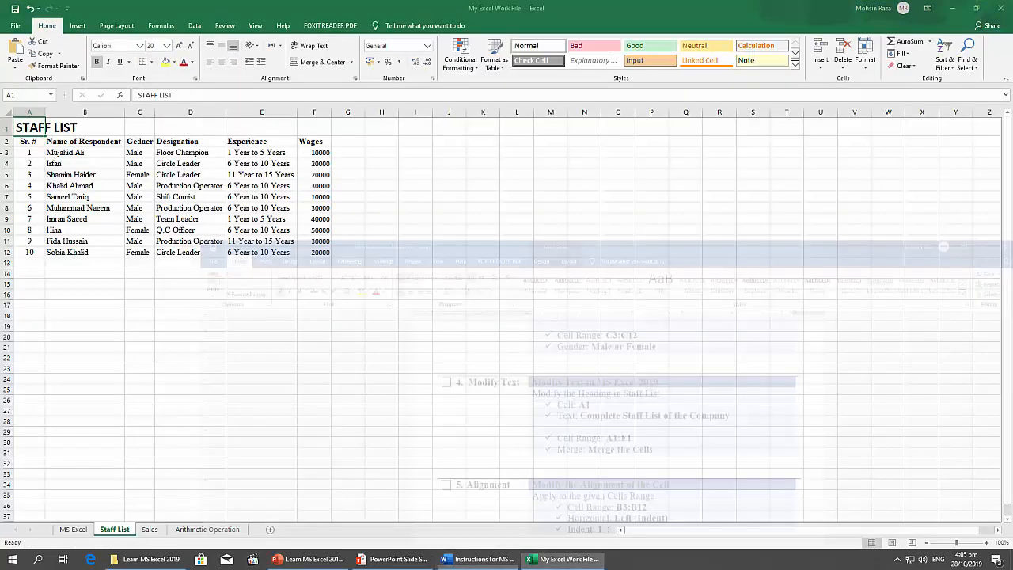
left_click(563, 558)
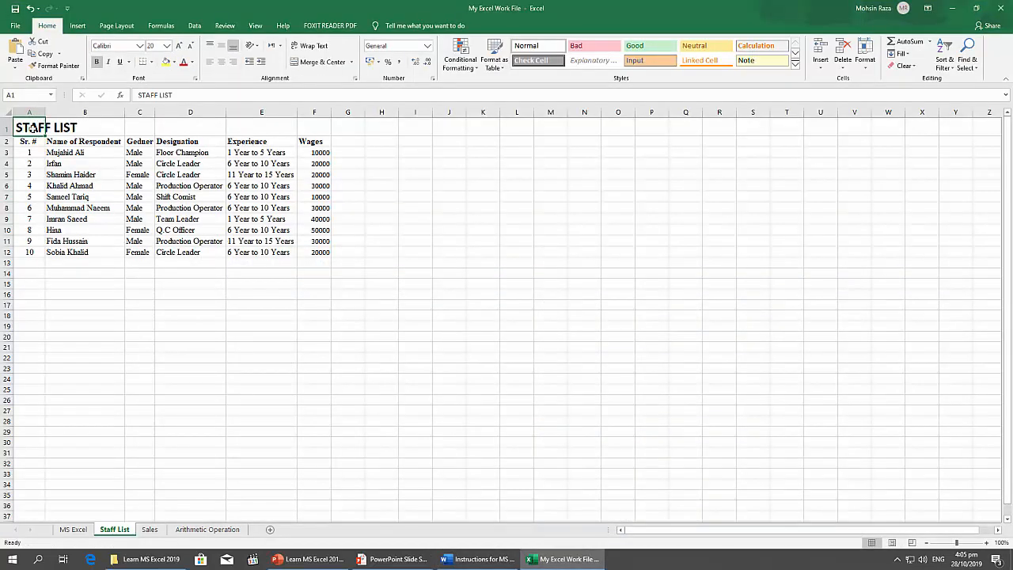
left_click(459, 560)
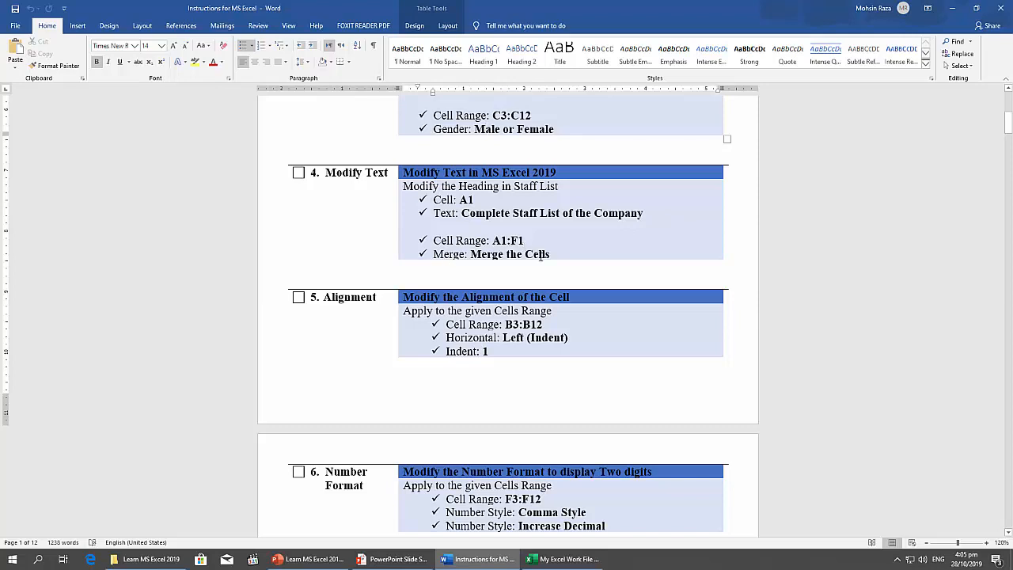
left_click(563, 562)
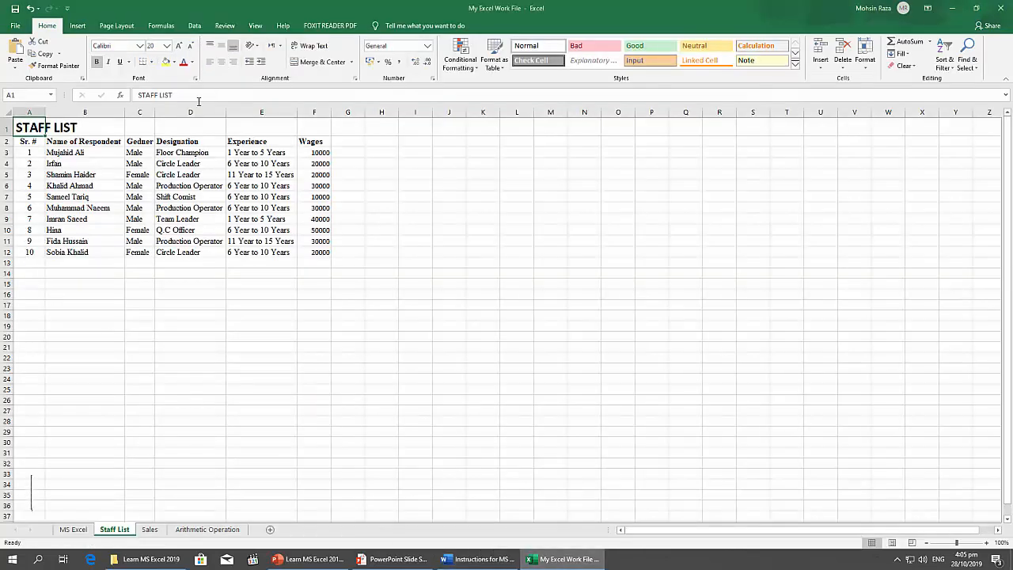
left_click(317, 128)
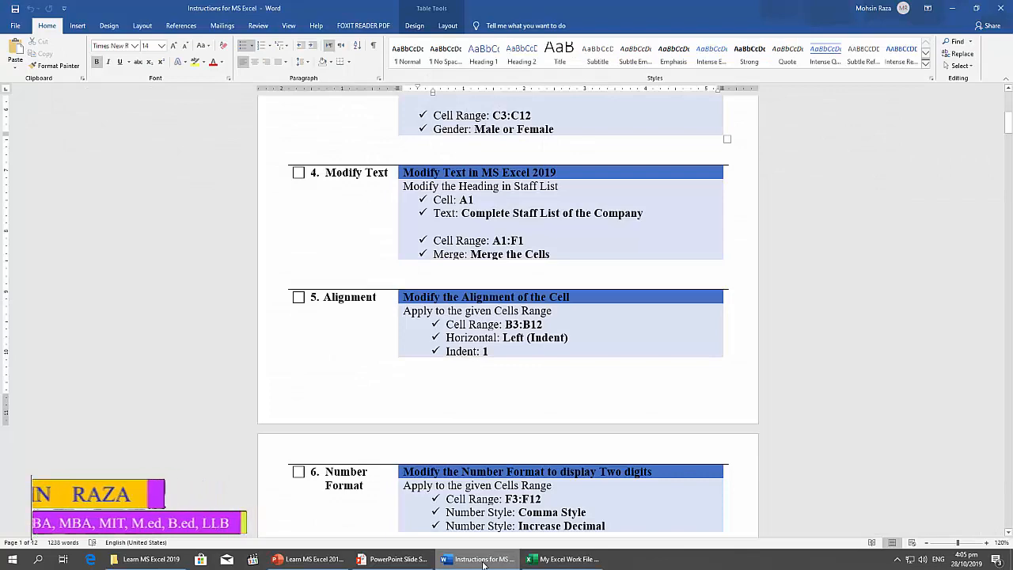
left_click(563, 559)
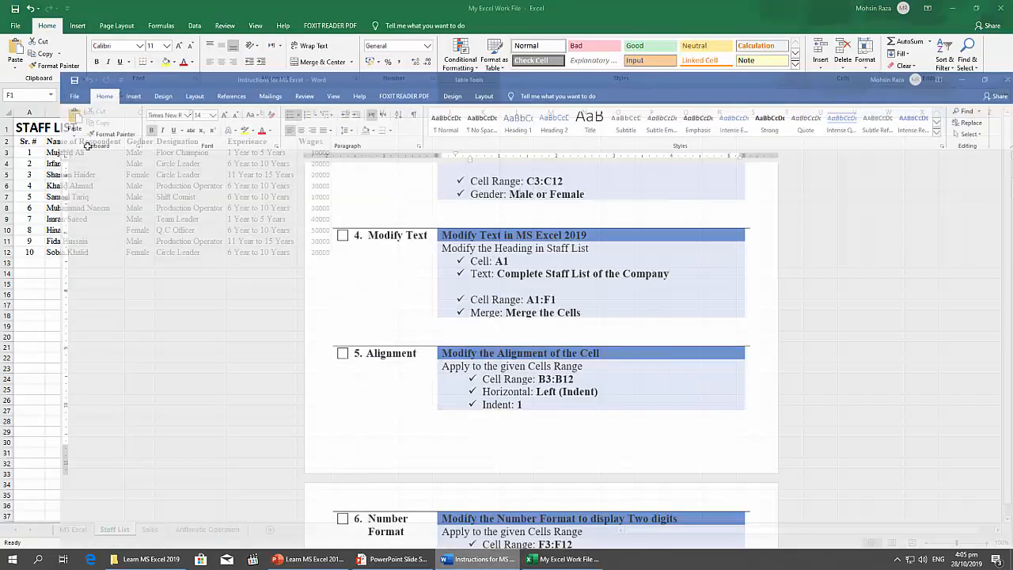
- Replace the heading in cell A1 of Staff List with Complete Staff List of the Company
key("Left")
key("Left")
key("Left")
key("Left")
key("Left")
type("Complet")
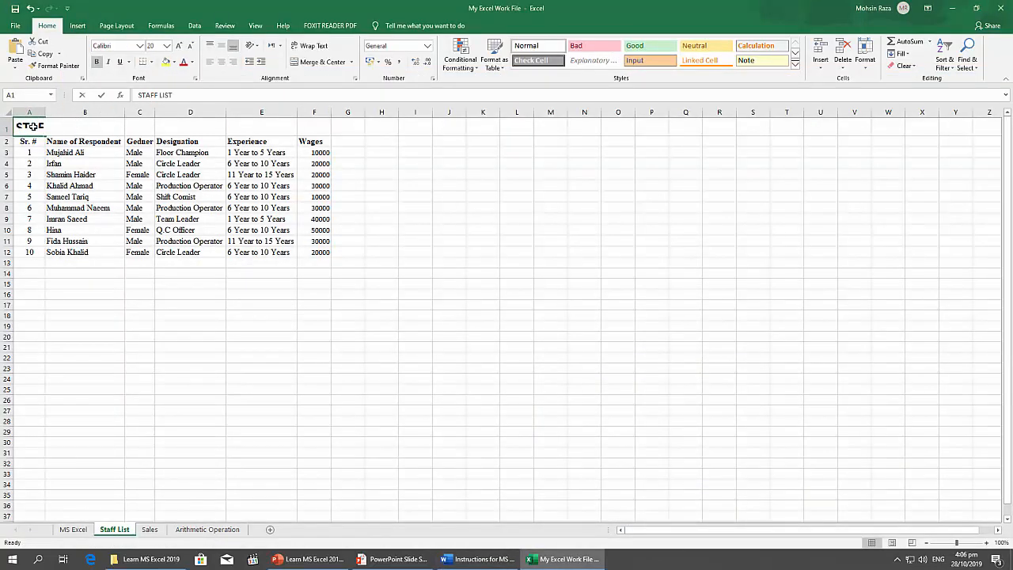
type("e")
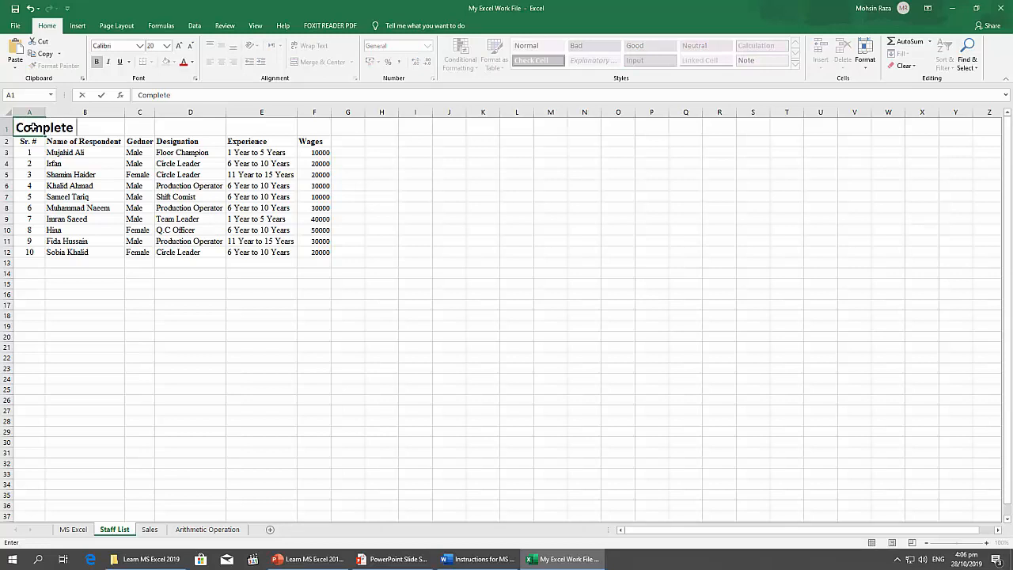
type(" Staff List")
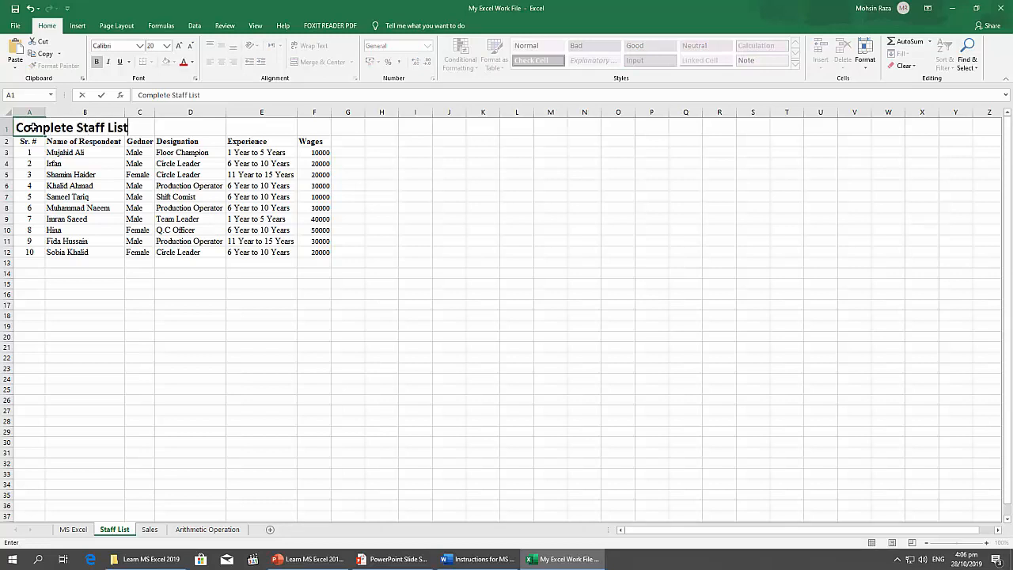
type(" of The Company")
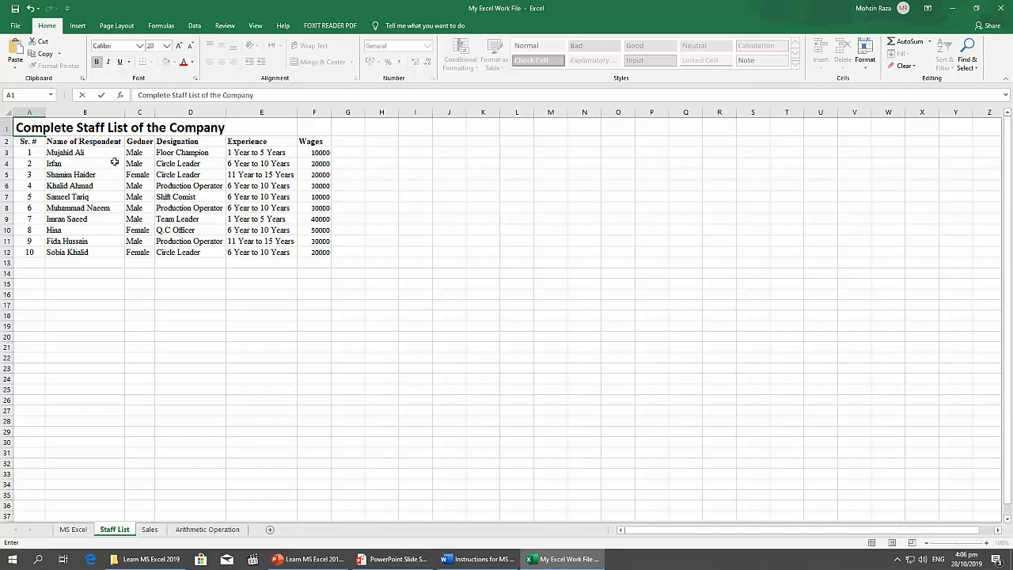
left_click(111, 325)
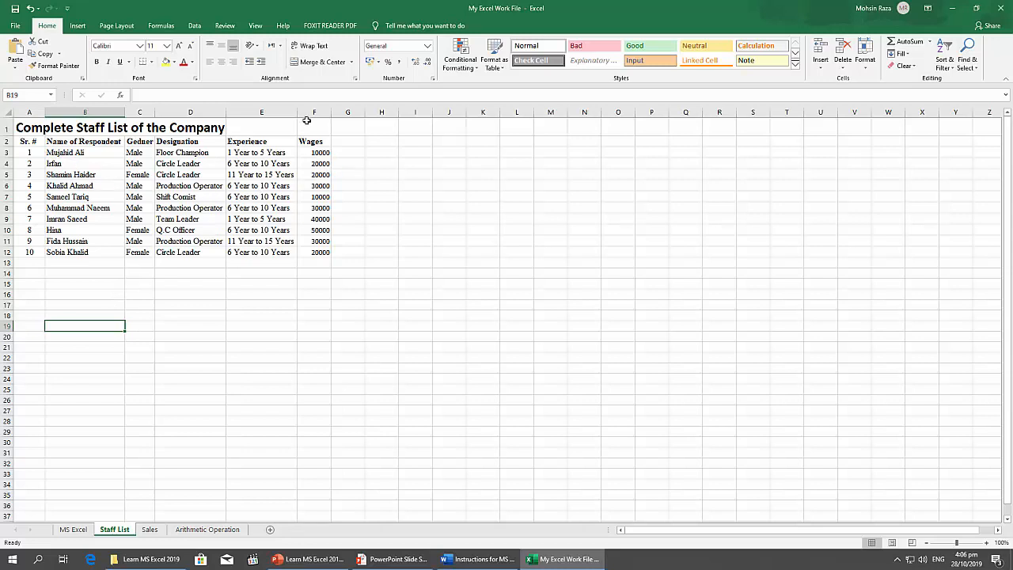
- Merge and center the heading across cells A1 to F1
left_click_drag(306, 123, 3, 128)
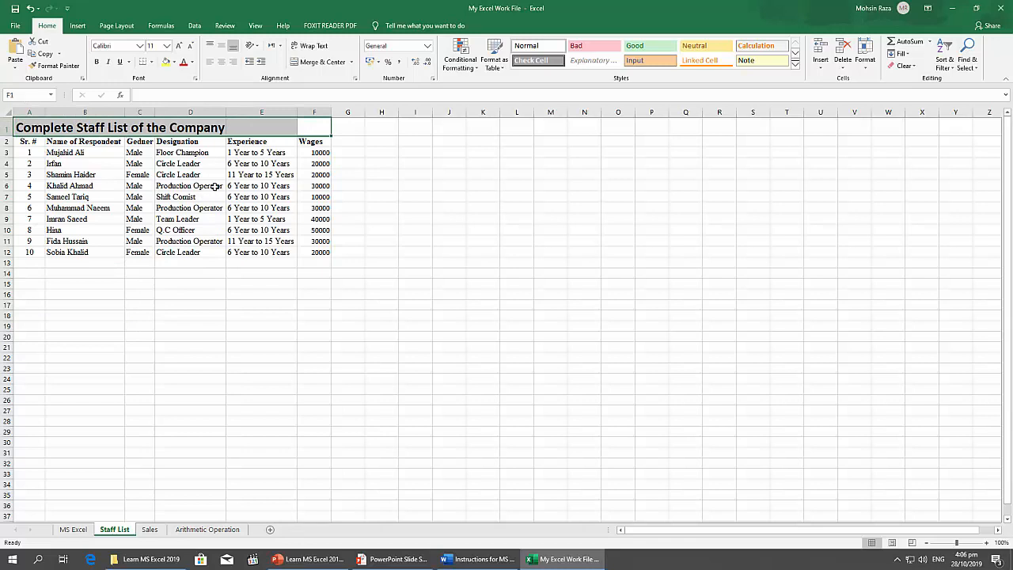
left_click(323, 64)
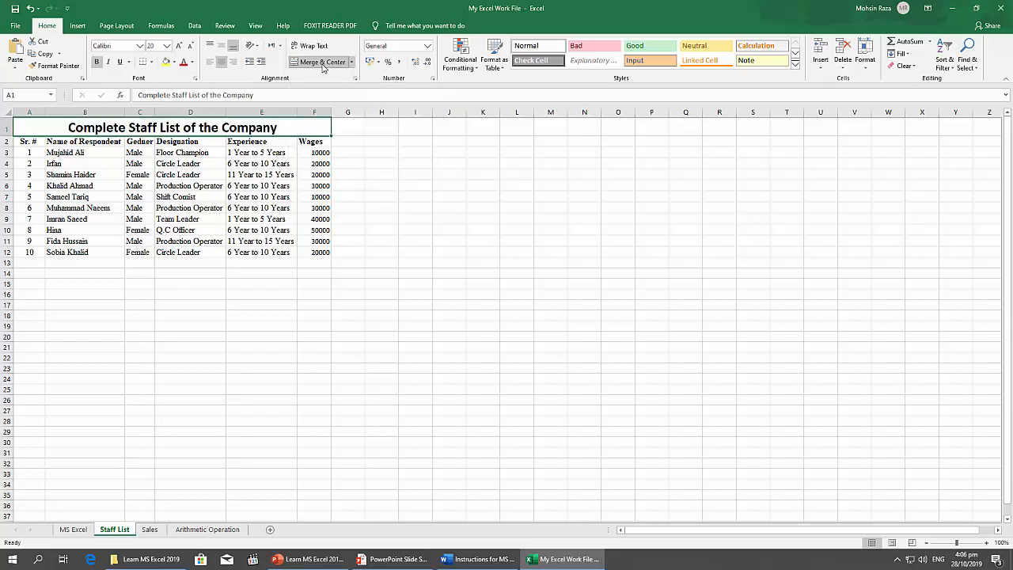
left_click(280, 358)
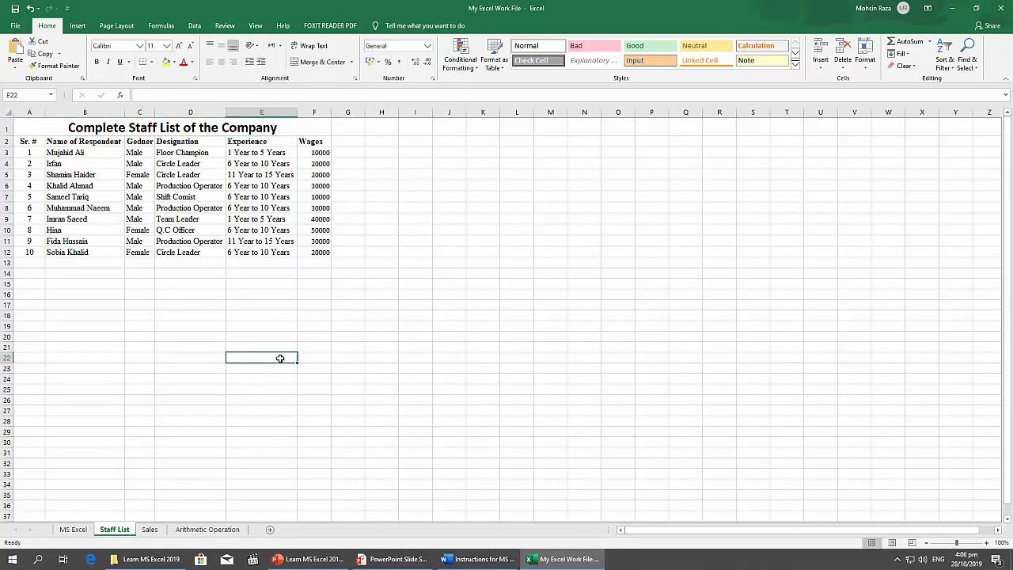
- Read the Alignment task in Word and compare its range with cells B3 to B12 in Excel's Staff List
left_click(476, 559)
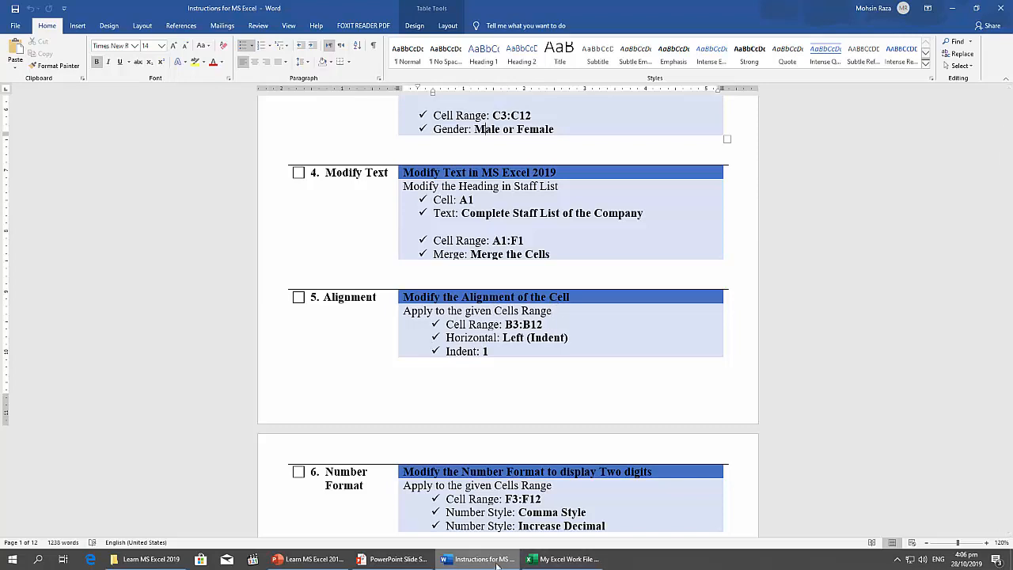
left_click(565, 559)
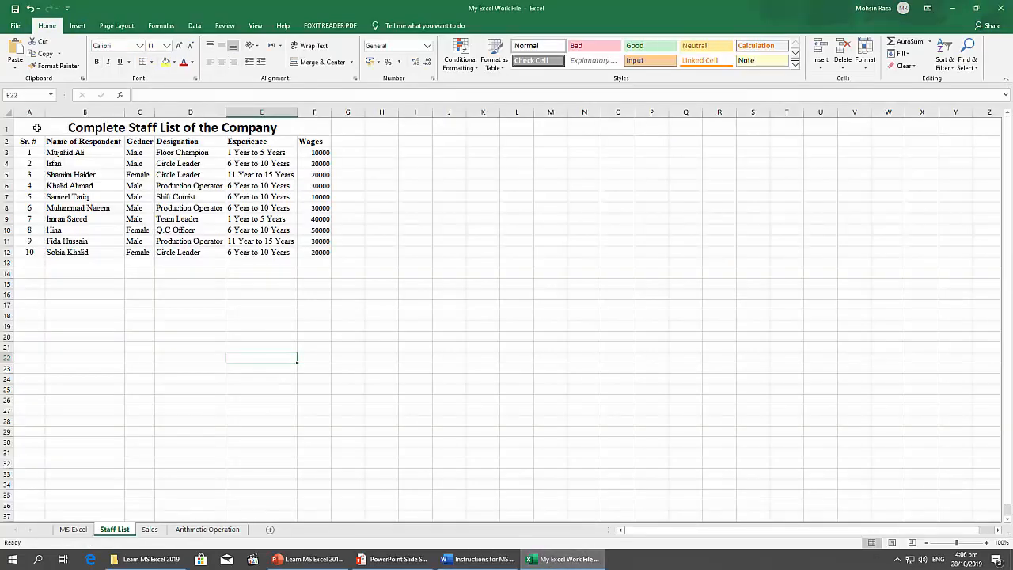
left_click(89, 111)
left_click(79, 152)
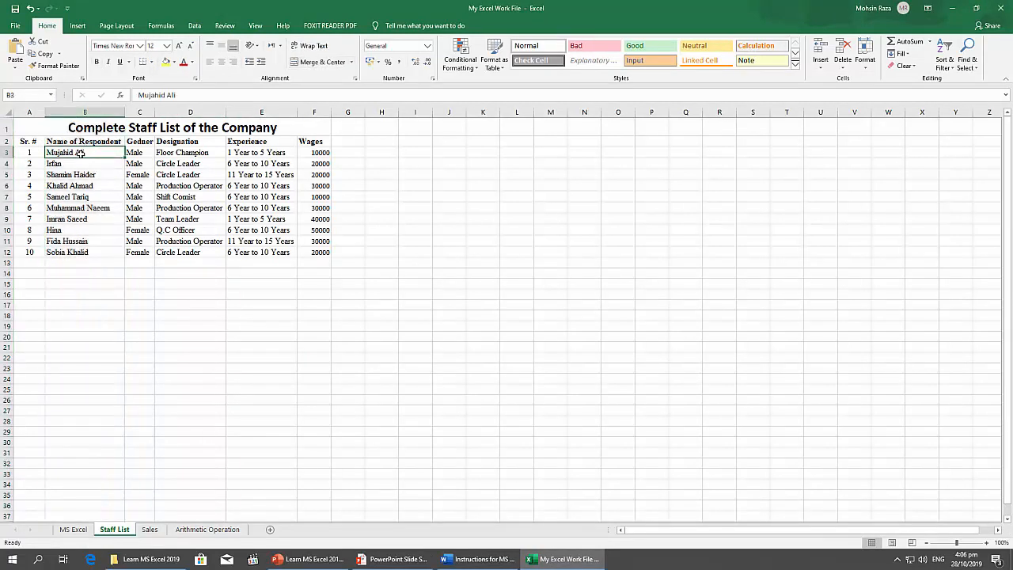
left_click_drag(81, 153, 87, 253)
left_click(498, 559)
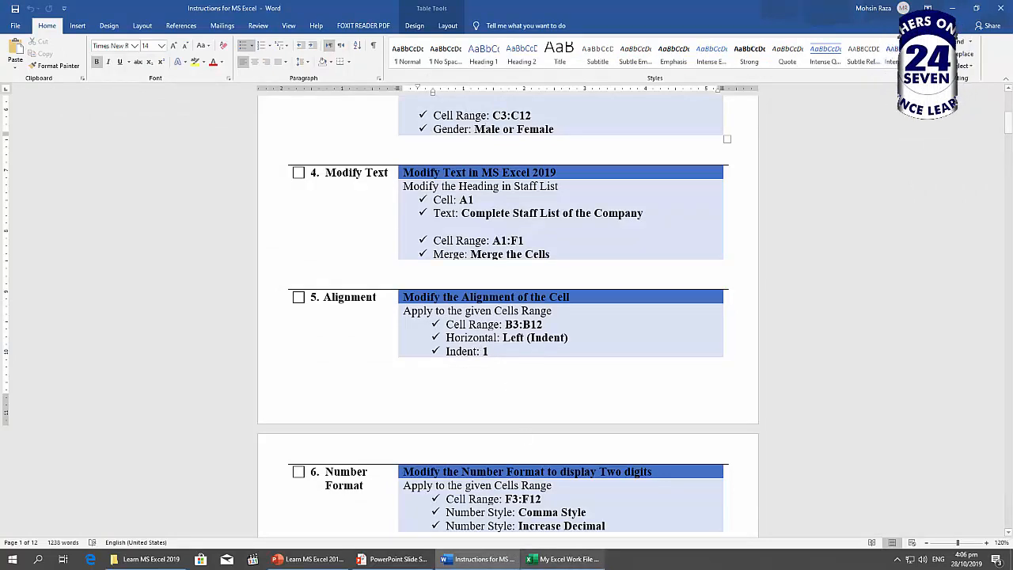
left_click(562, 563)
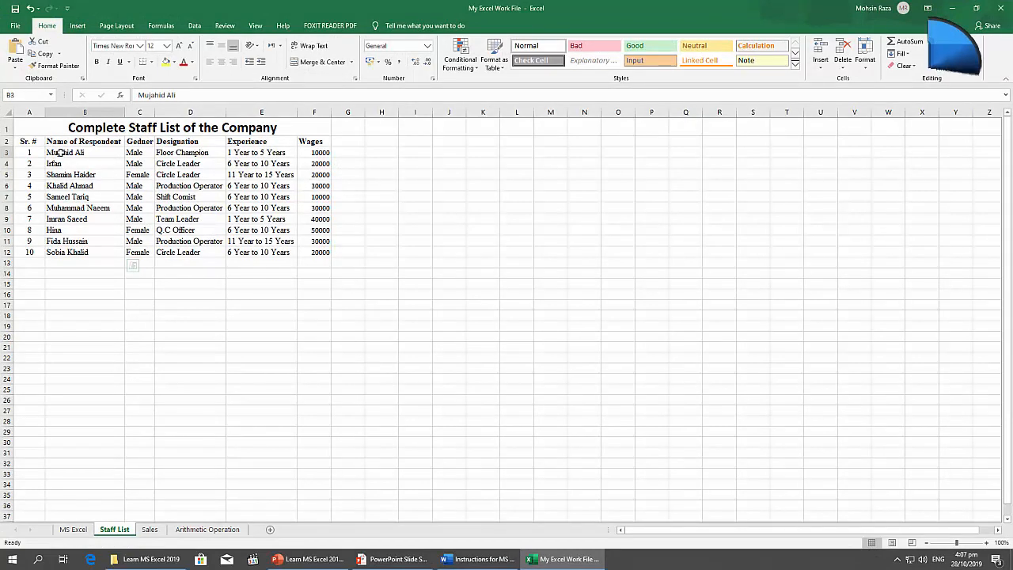
- Format cells B3 to B12 with Left (Indent) horizontal alignment and an indent of 1
left_click_drag(65, 152, 67, 251)
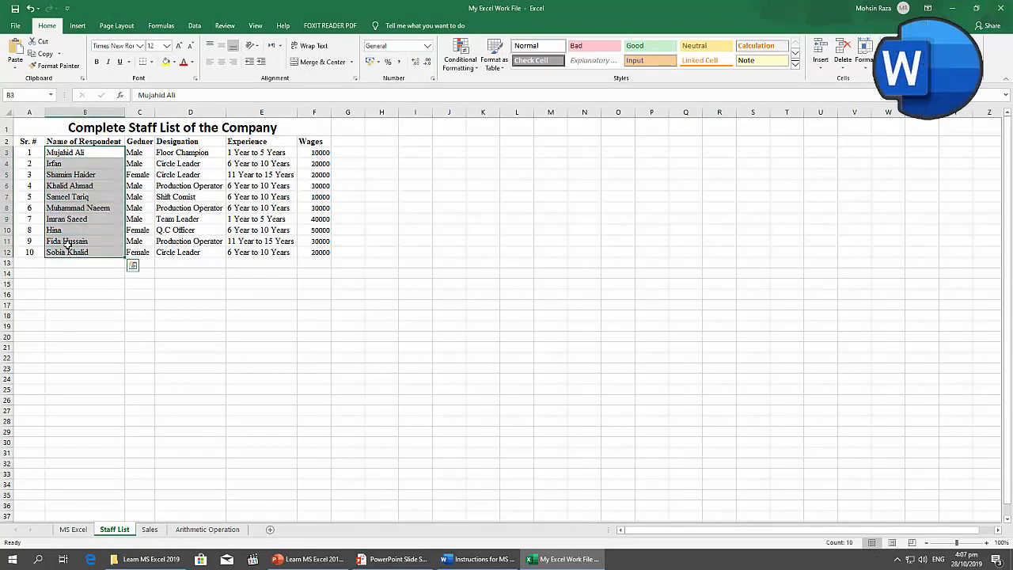
left_click(356, 82)
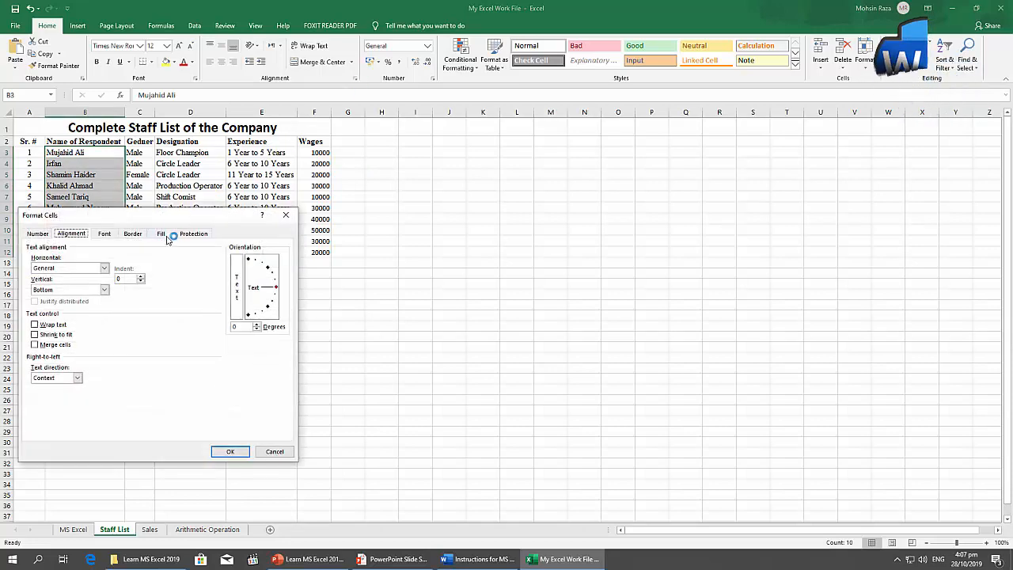
left_click_drag(174, 217, 515, 181)
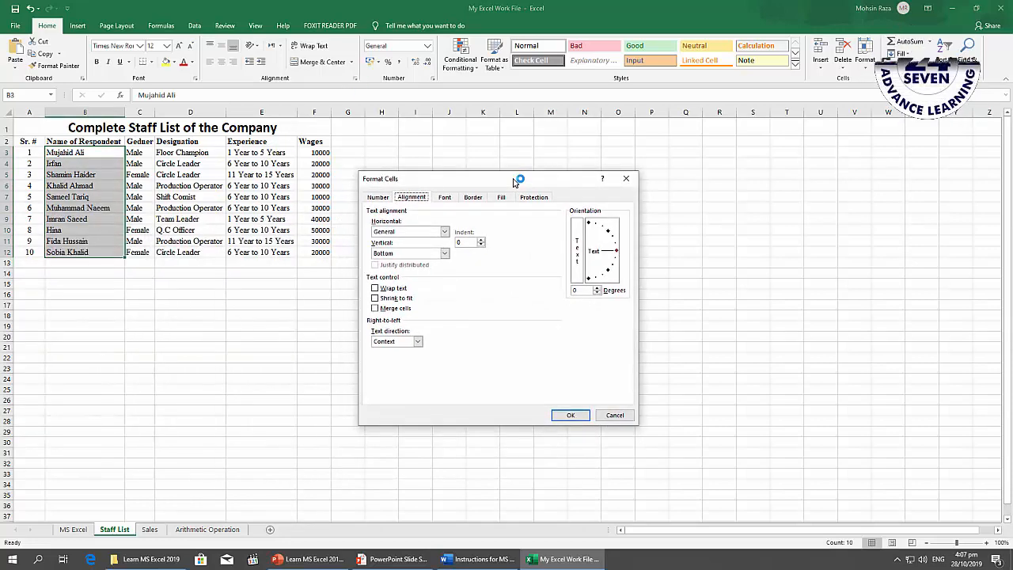
left_click(444, 233)
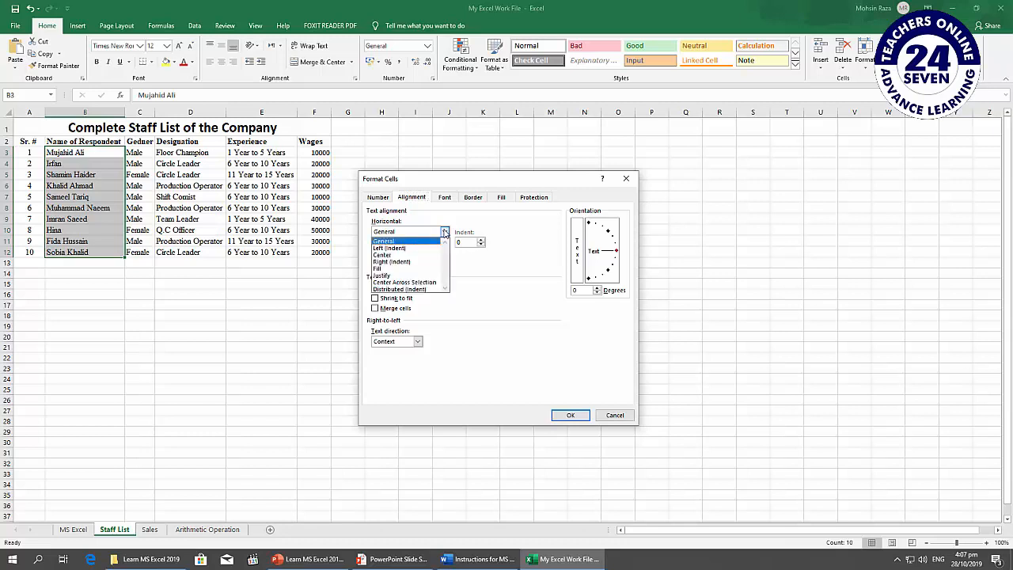
left_click(402, 248)
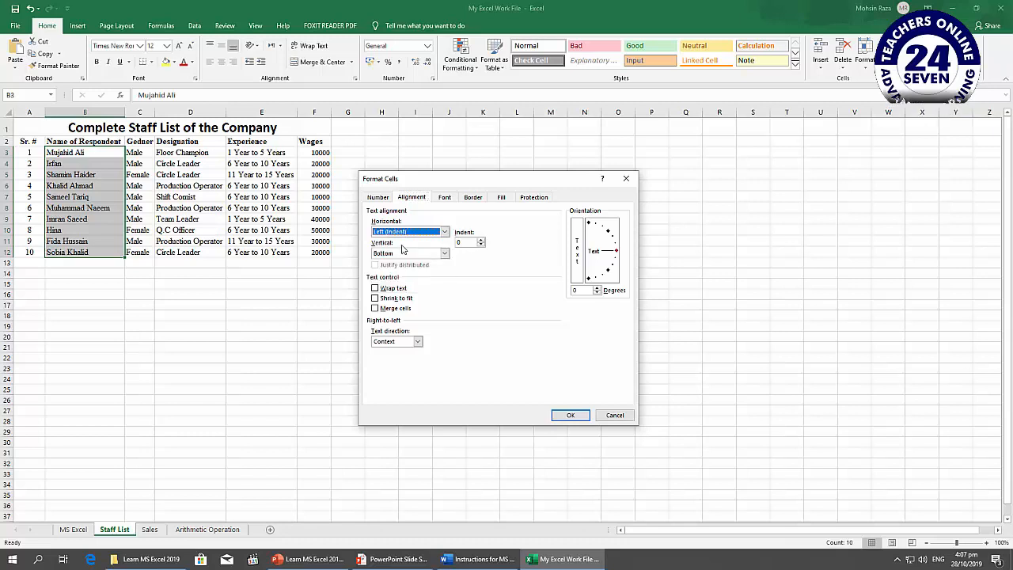
left_click(470, 242)
left_click(481, 239)
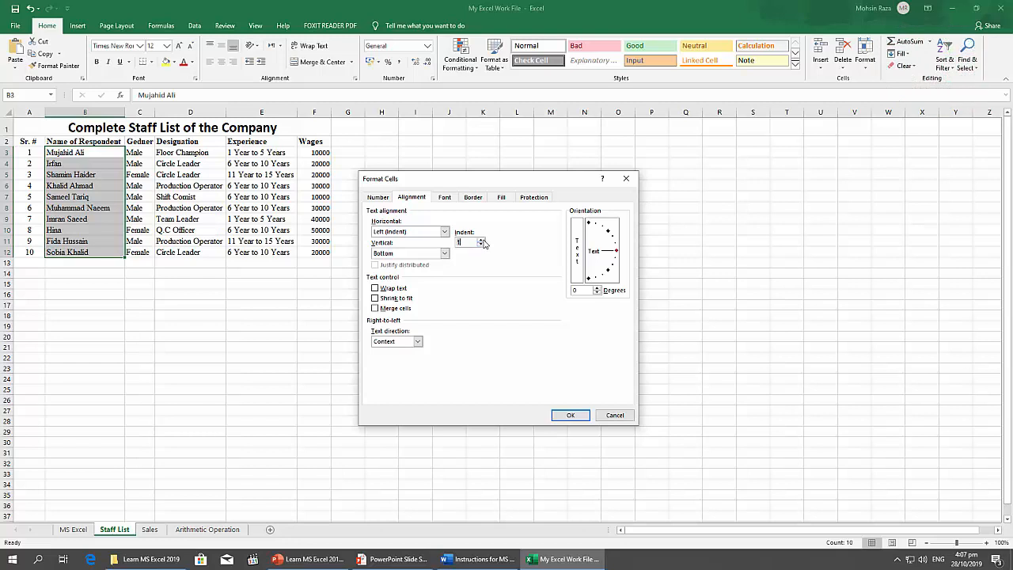
left_click(571, 415)
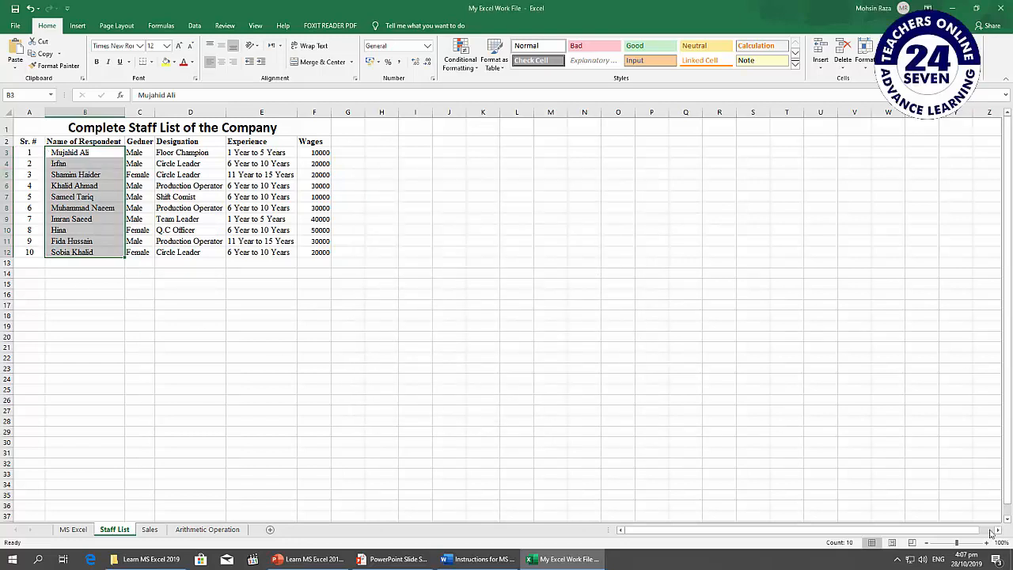
- Enlarge the Staff List worksheet to 150% zoom to examine the alignment of the respondent names
left_click(987, 543)
left_click(987, 543)
left_click(987, 542)
left_click(987, 543)
left_click(987, 543)
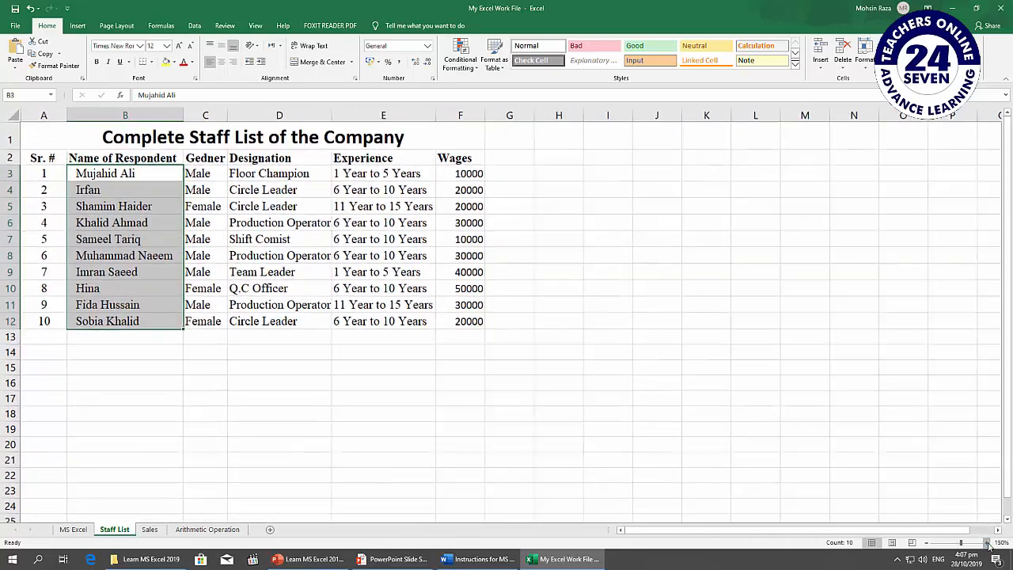
left_click(986, 543)
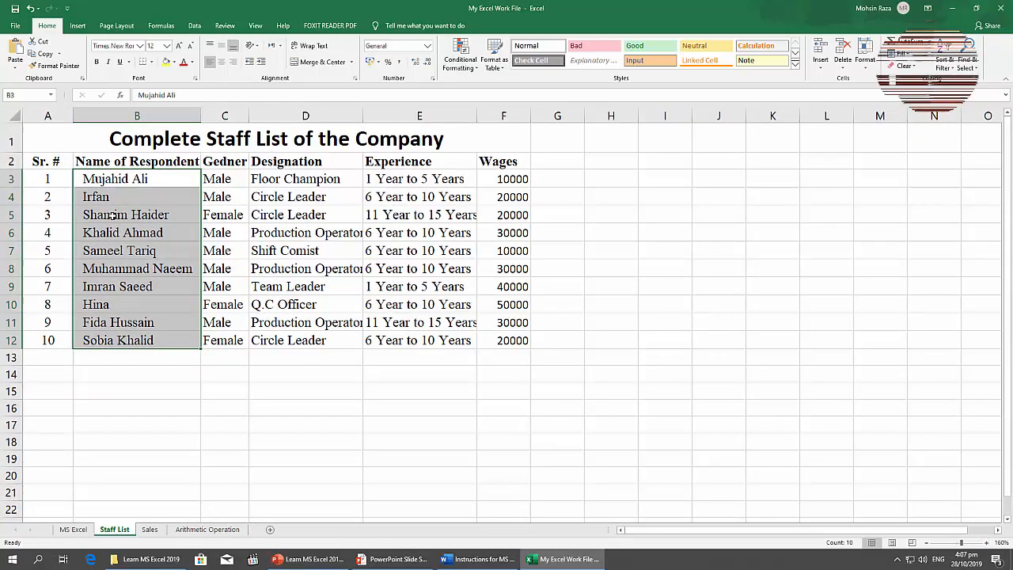
scroll(113, 215, "down", 1)
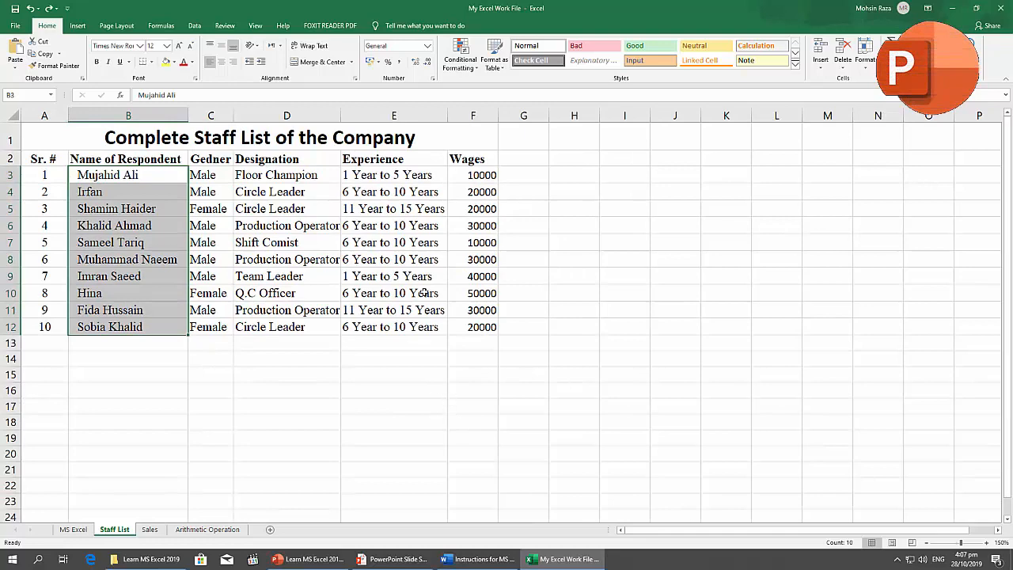
- Remove the indent from cells B3 to B12 and reapply it with a value of 1 to compare the effect
left_click(355, 78)
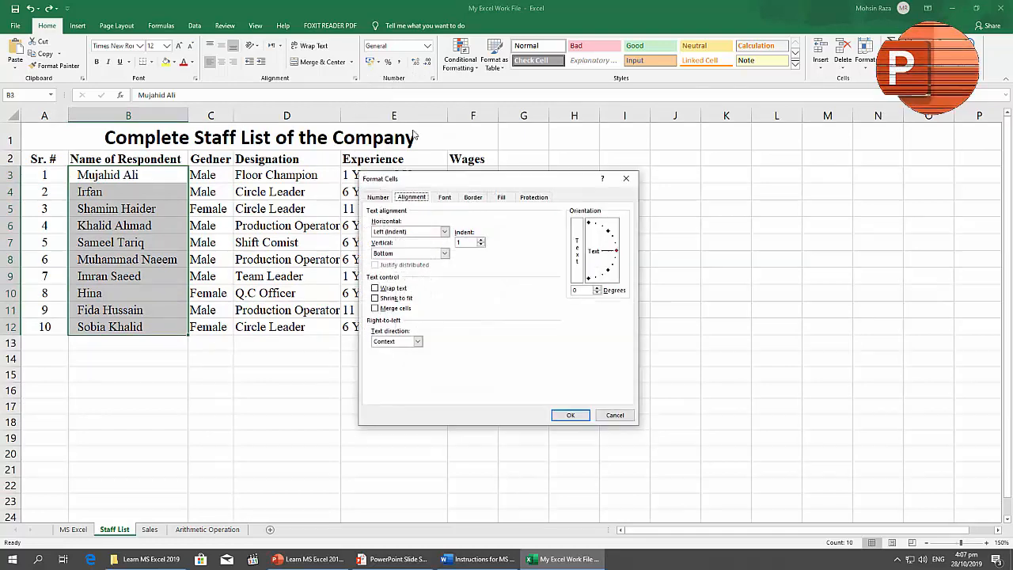
left_click(480, 245)
left_click(564, 412)
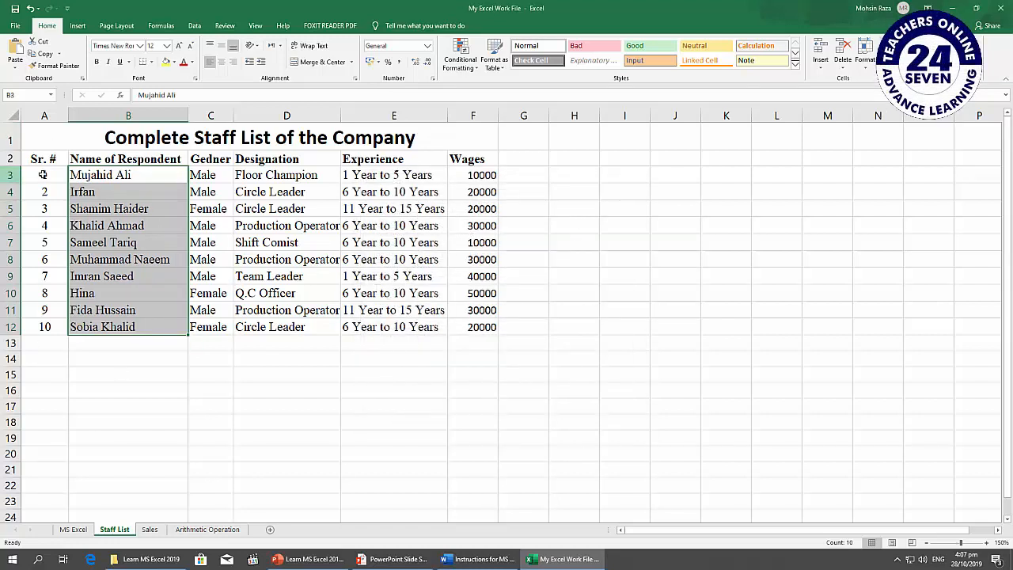
left_click(355, 79)
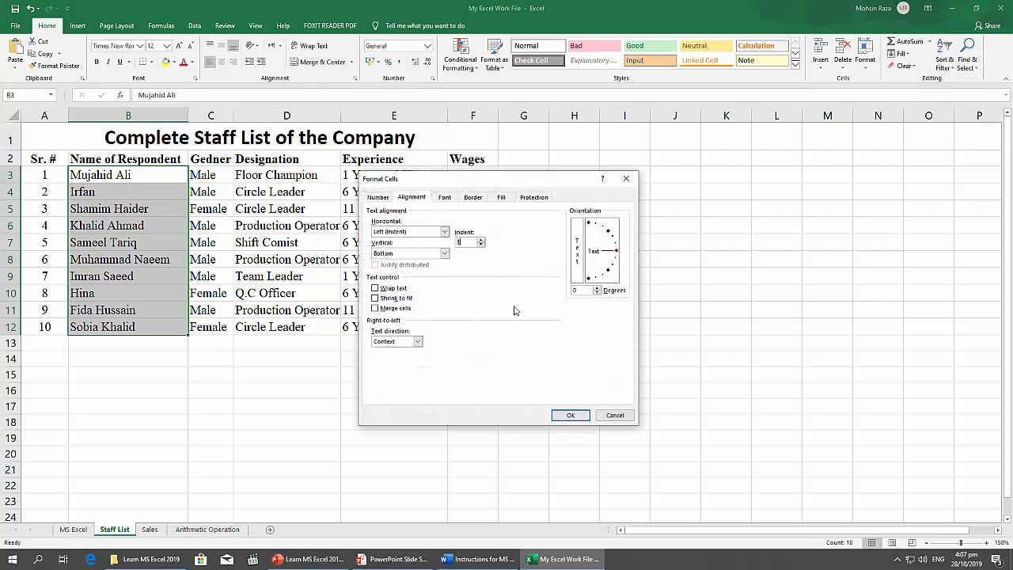
left_click(581, 416)
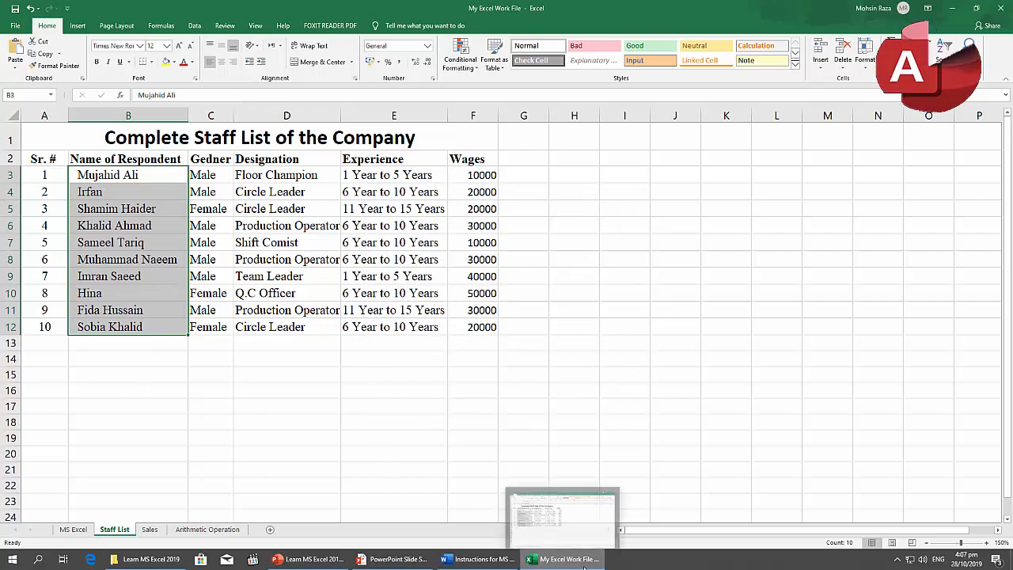
- Switch to Word and read the Number Format task, including its cell range and both number styles
left_click(510, 563)
scroll(442, 252, "down", 5)
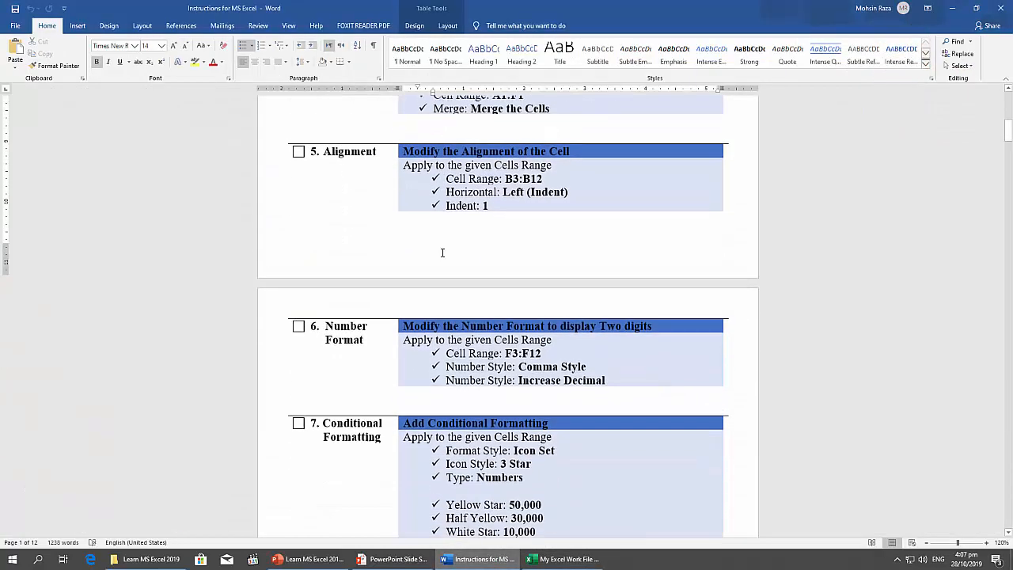
scroll(443, 251, "down", 1)
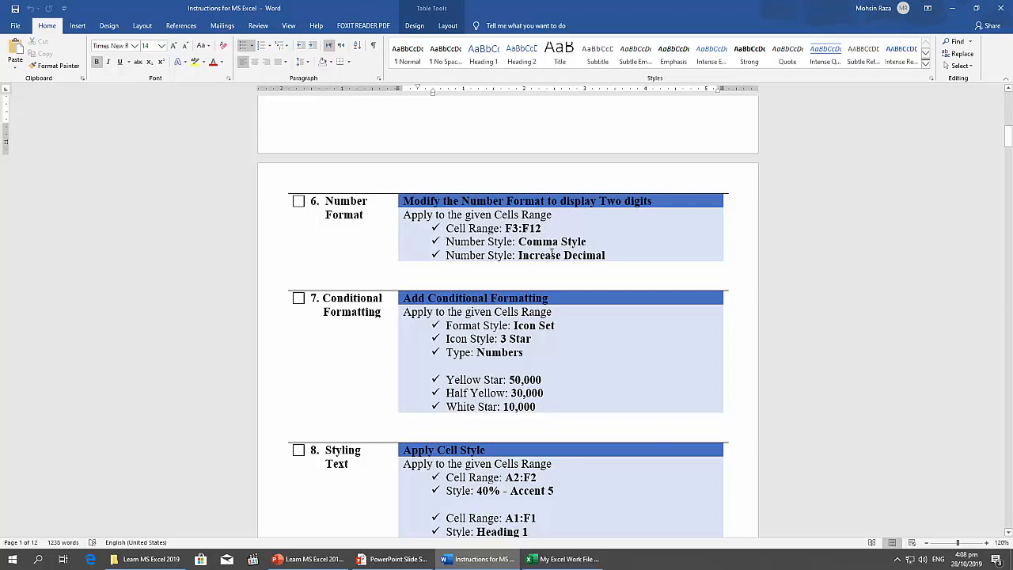
double_click(578, 241)
double_click(574, 251)
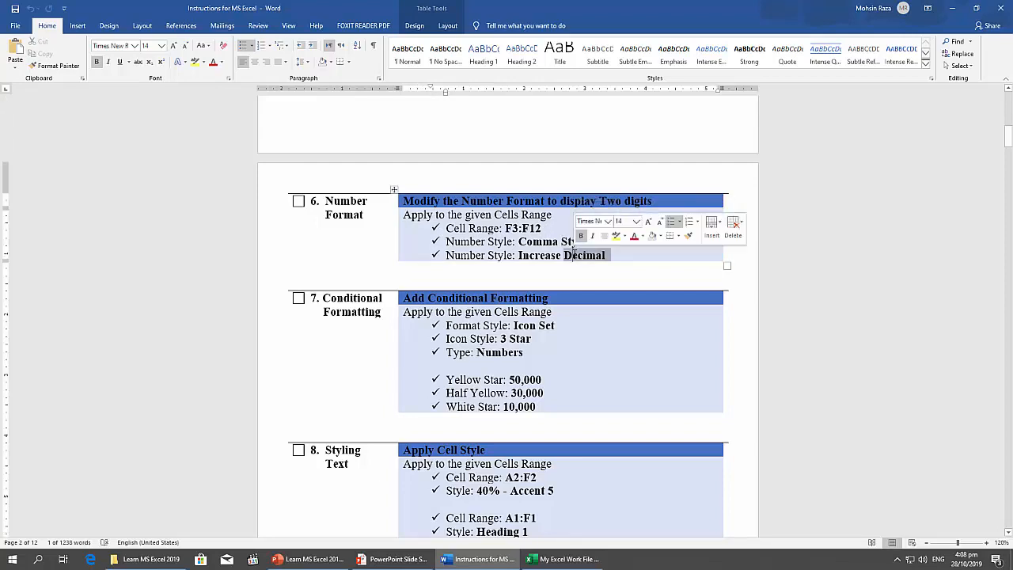
- Switch to Excel and format the wages in cells F3 to F12 as Number with 2 decimal places
left_click(554, 558)
left_click(466, 109)
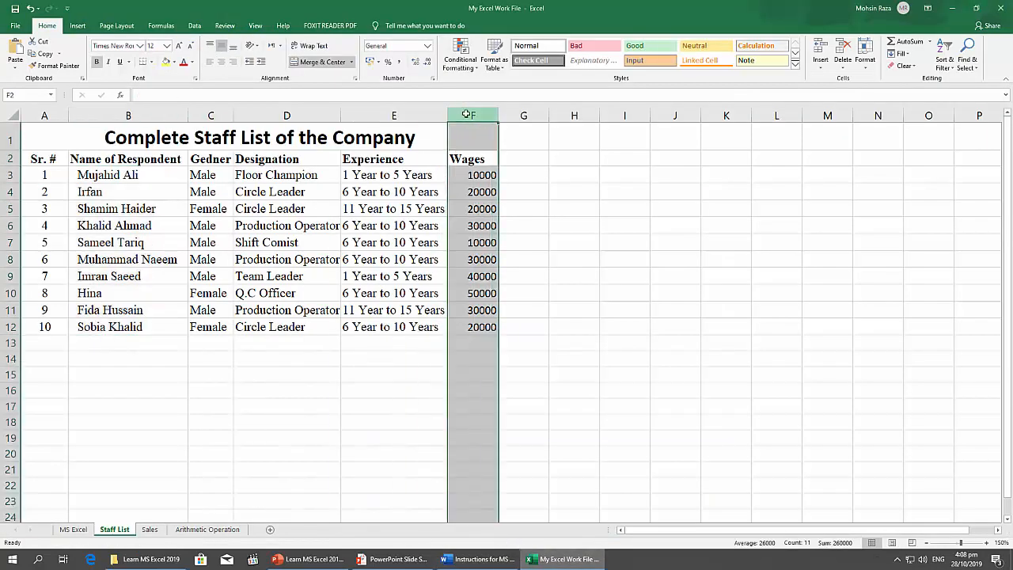
left_click(463, 172)
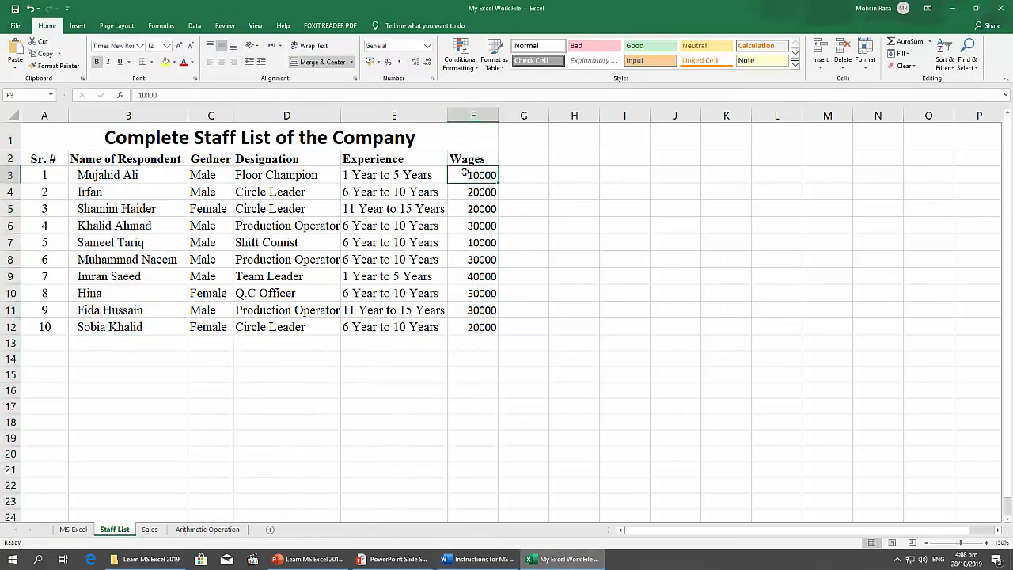
left_click_drag(463, 173, 470, 326)
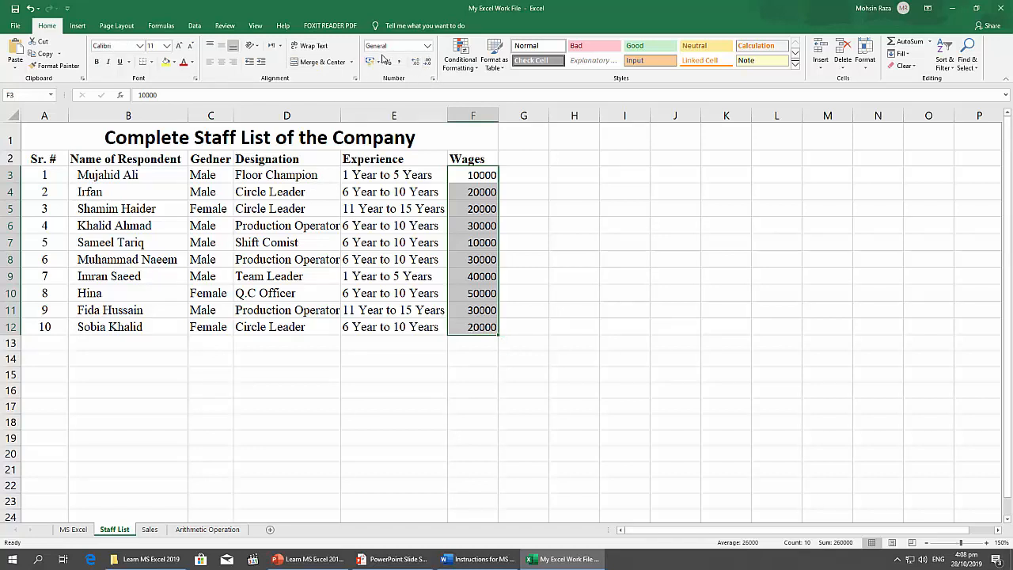
left_click(433, 79)
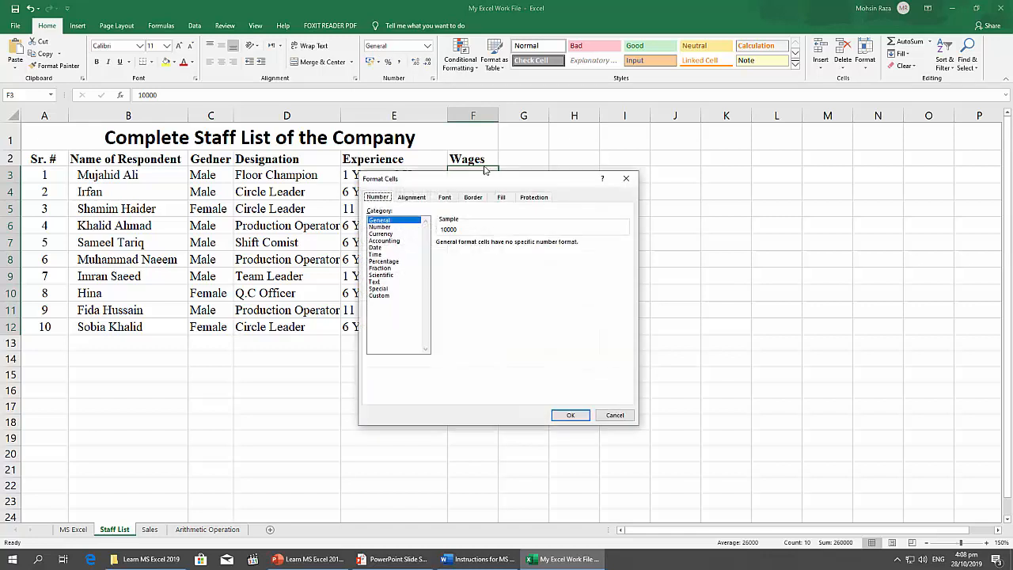
left_click_drag(507, 187, 781, 178)
left_click(651, 217)
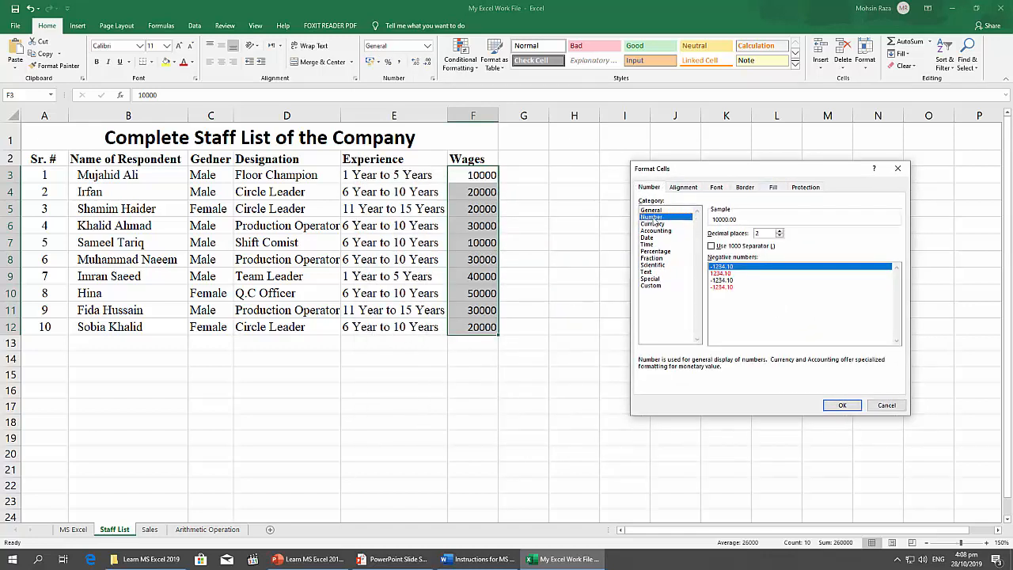
left_click(780, 236)
left_click(780, 231)
left_click(842, 404)
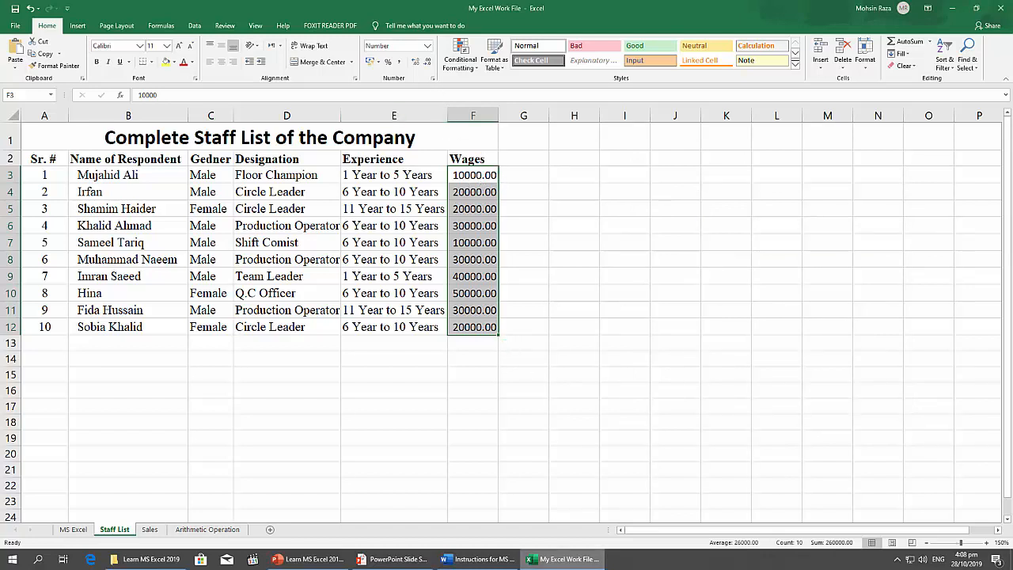
- Recheck the Number Format task in Word and apply Comma Style to cells F3 to F12 in Excel's Staff List
left_click(478, 559)
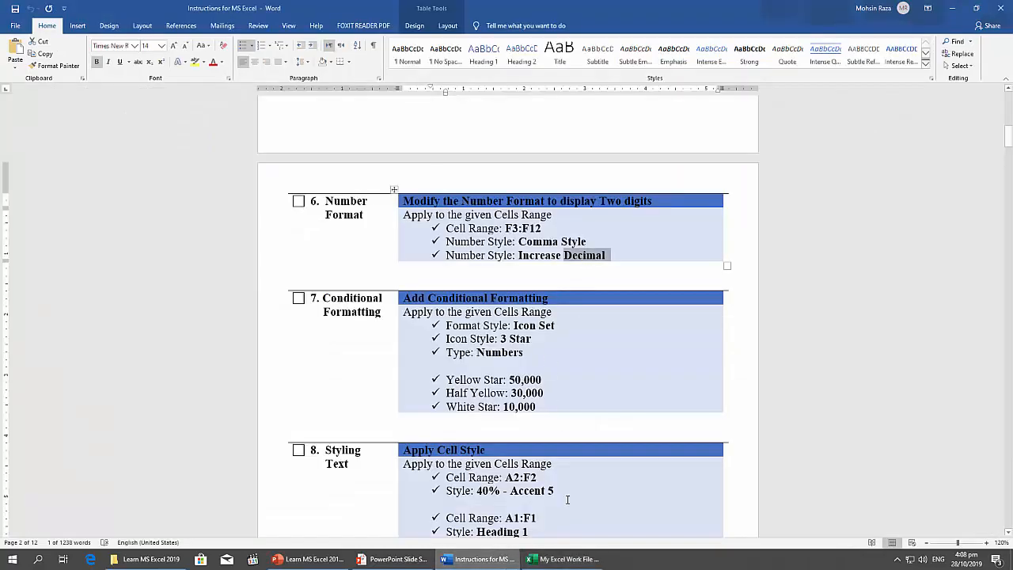
left_click(564, 559)
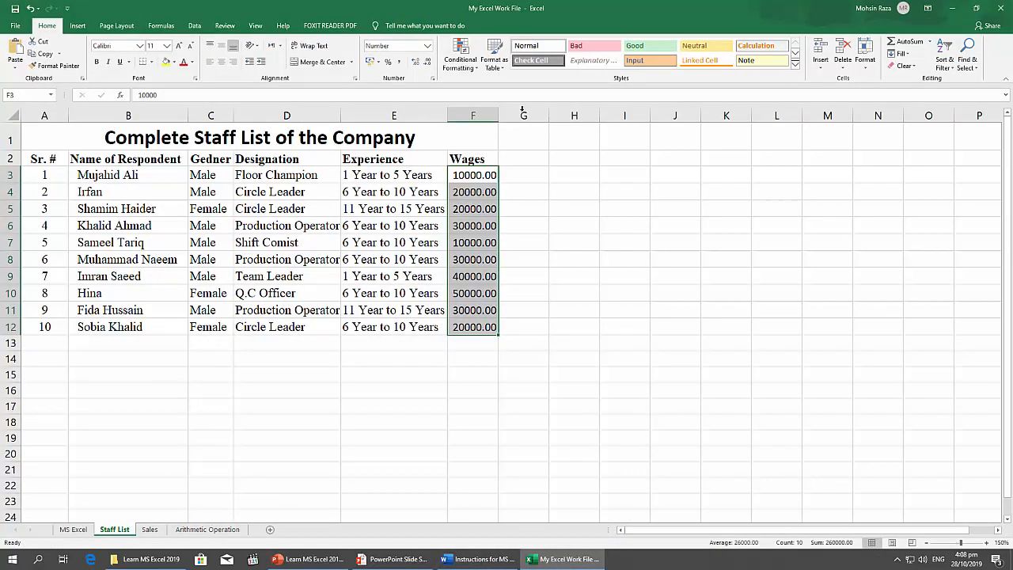
left_click(433, 79)
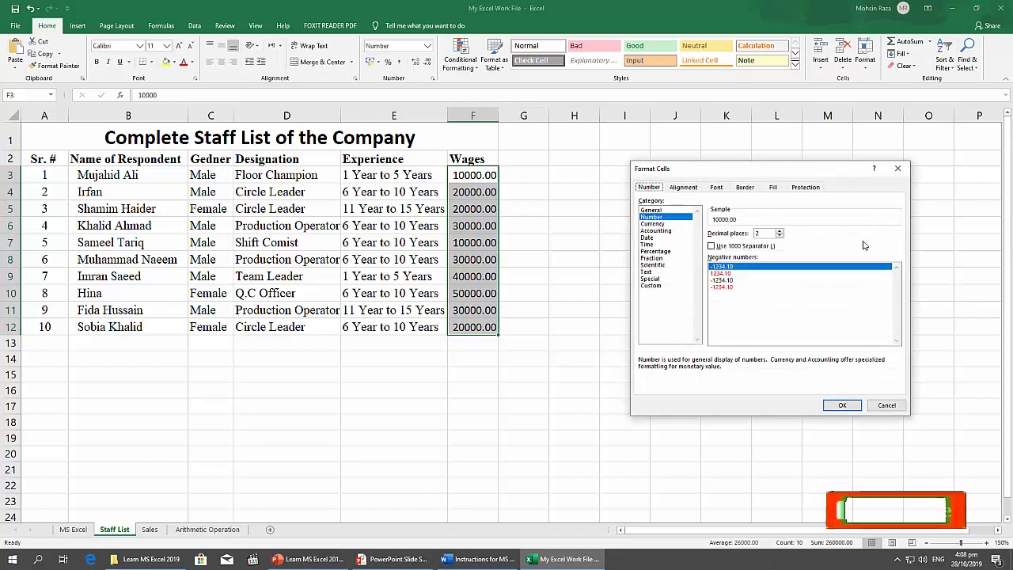
left_click(897, 168)
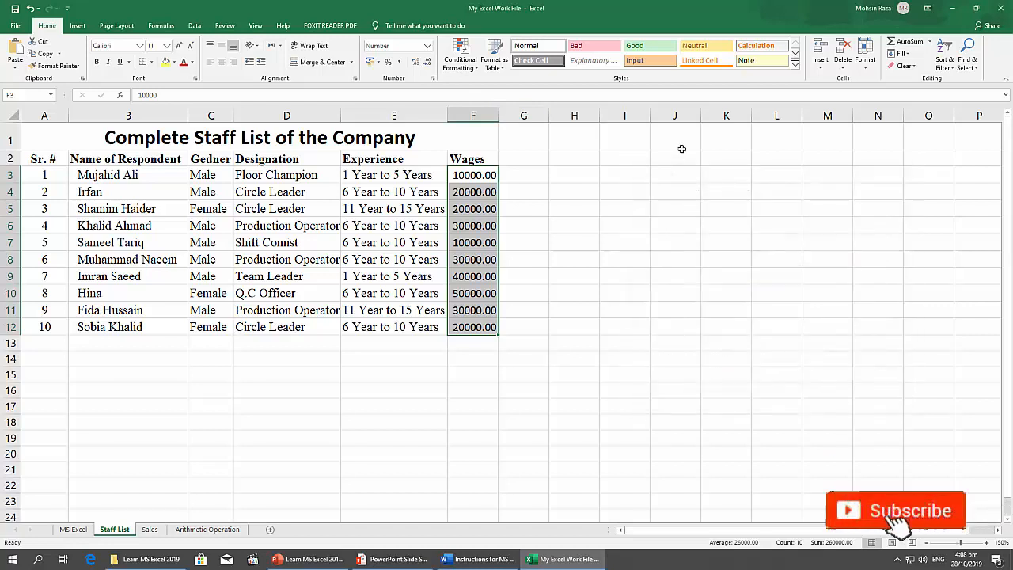
left_click(400, 63)
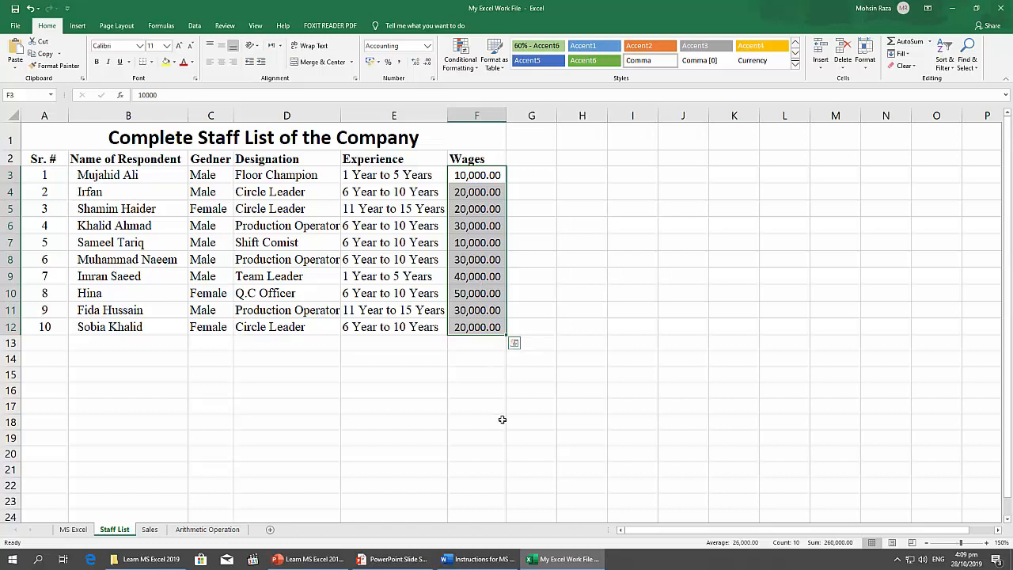
- Read the Conditional Formatting task in Word, including the icon style and the value for each star
left_click(459, 564)
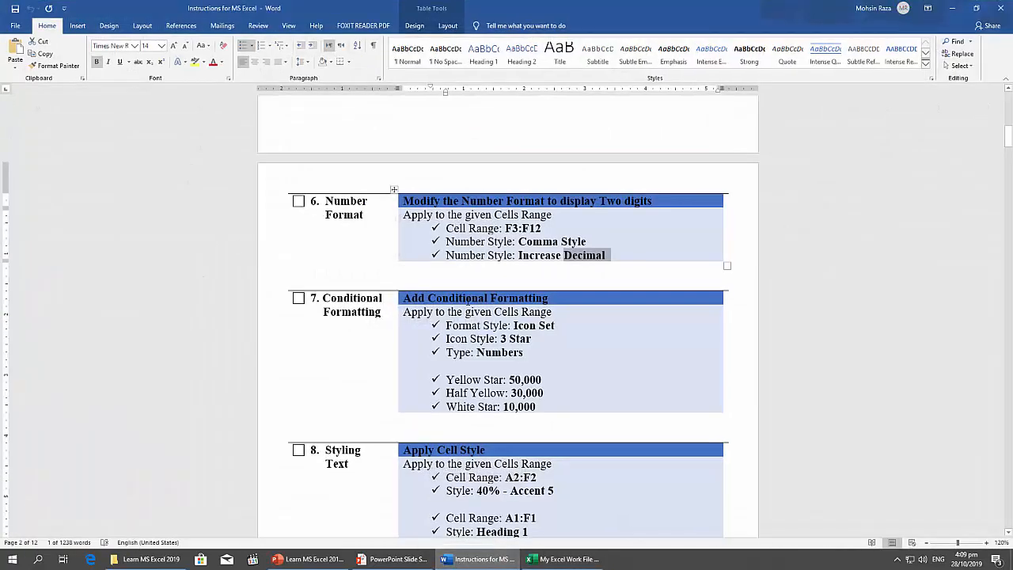
scroll(467, 298, "down", 5)
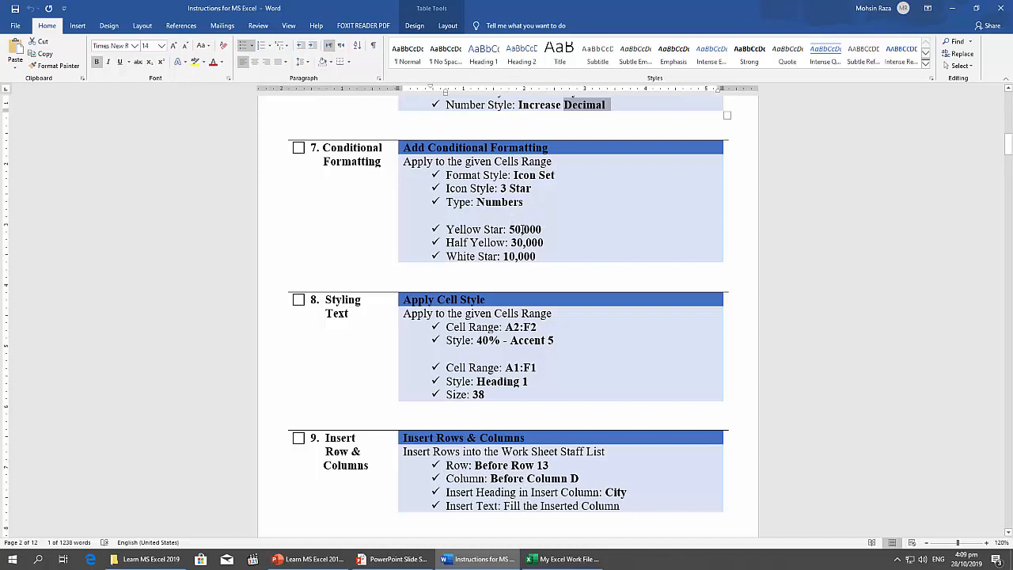
left_click(523, 229)
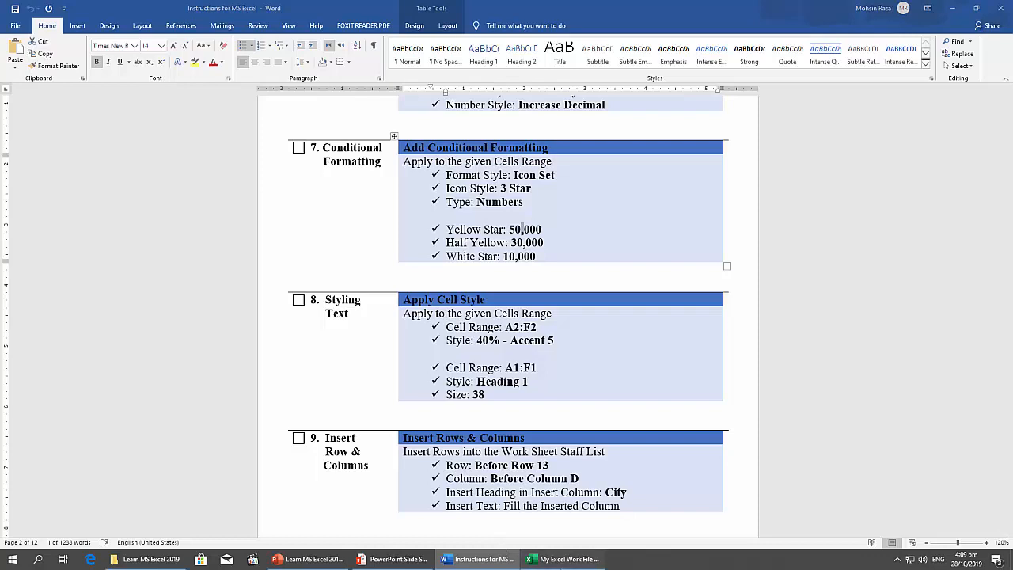
- Switch to Excel and start a new conditional formatting rule for cells F3 to F12 from the Conditional Formatting Rules Manager
left_click(563, 559)
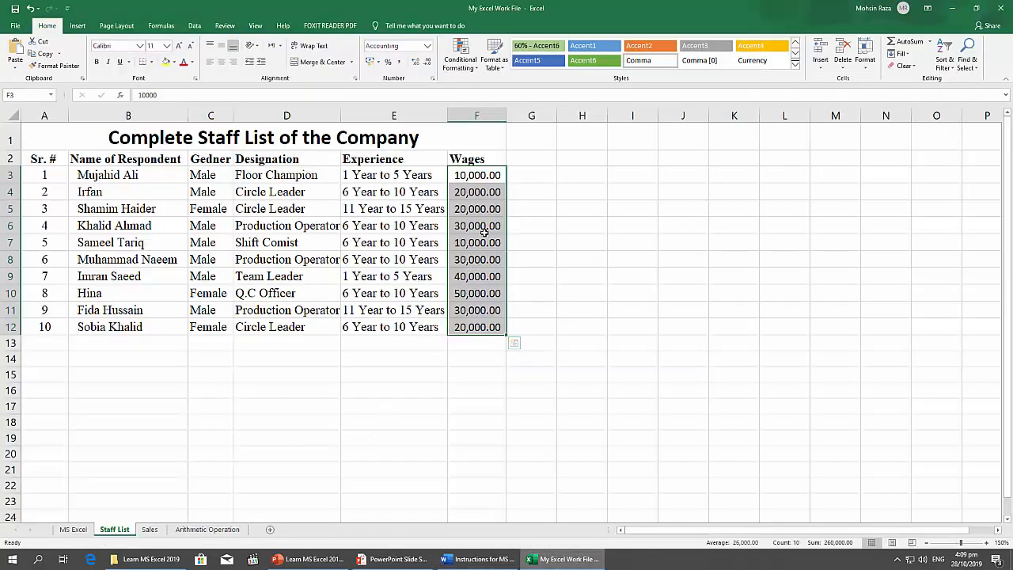
left_click(465, 62)
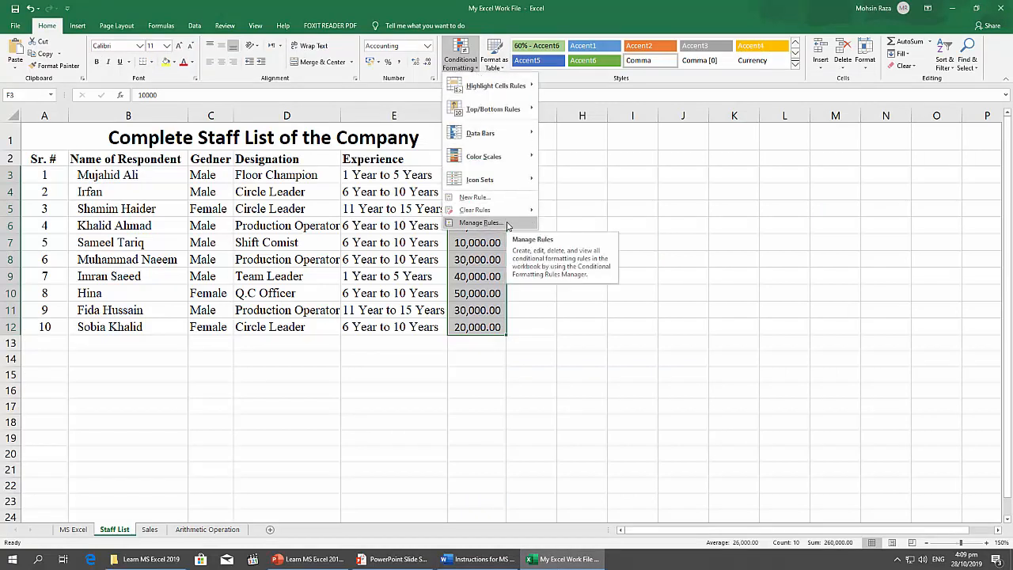
left_click(482, 222)
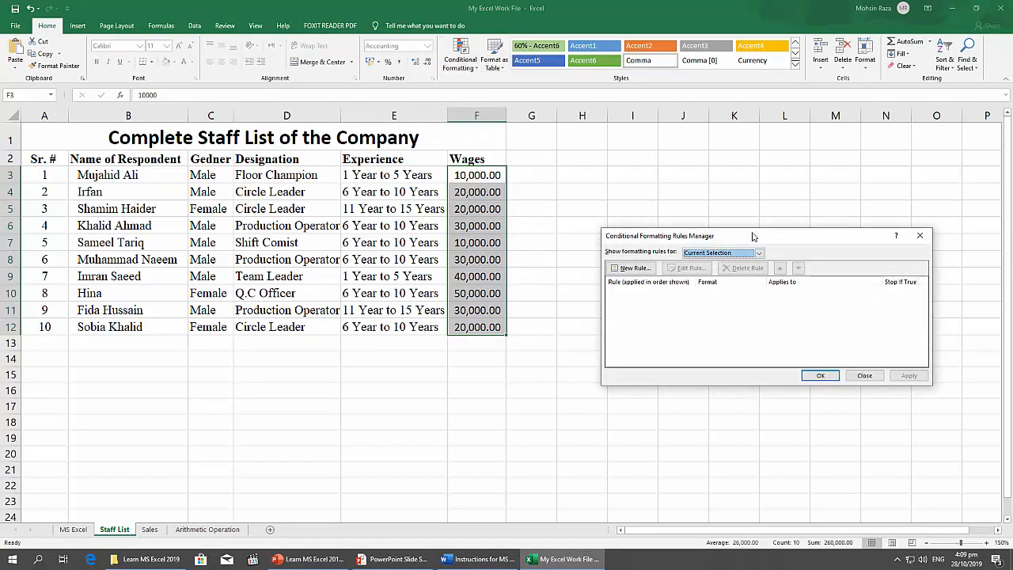
left_click_drag(753, 236, 705, 175)
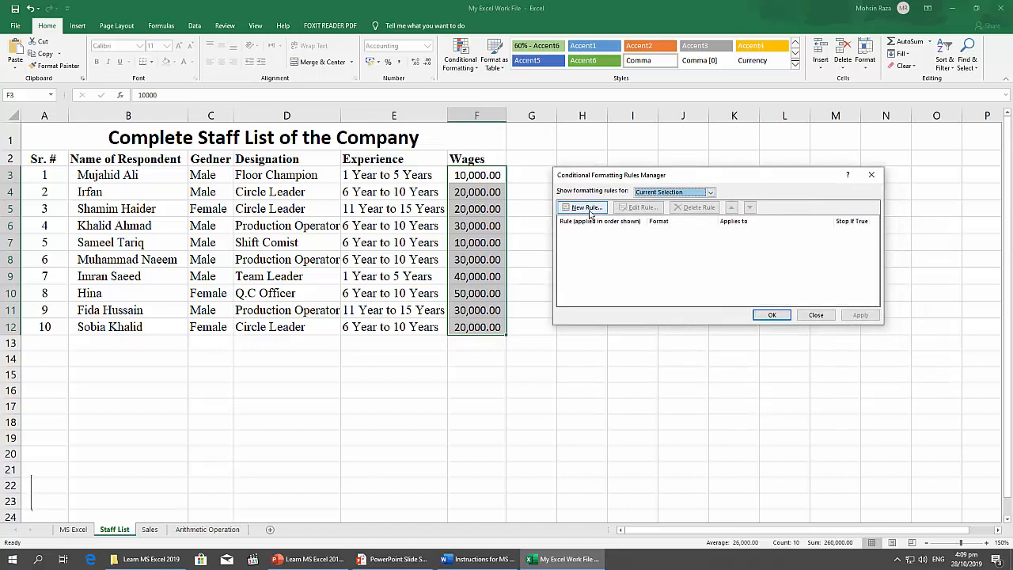
left_click(711, 192)
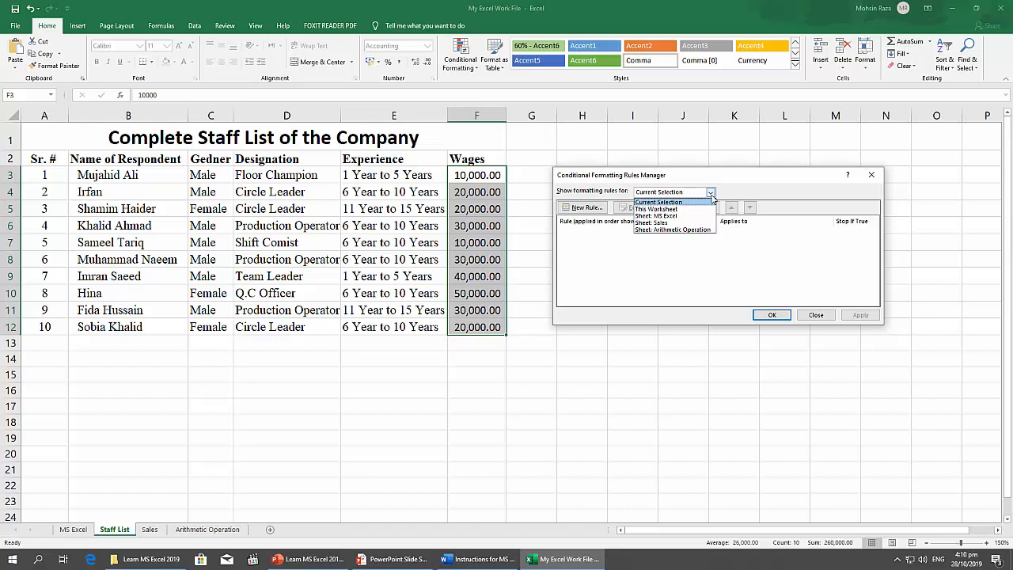
left_click(710, 196)
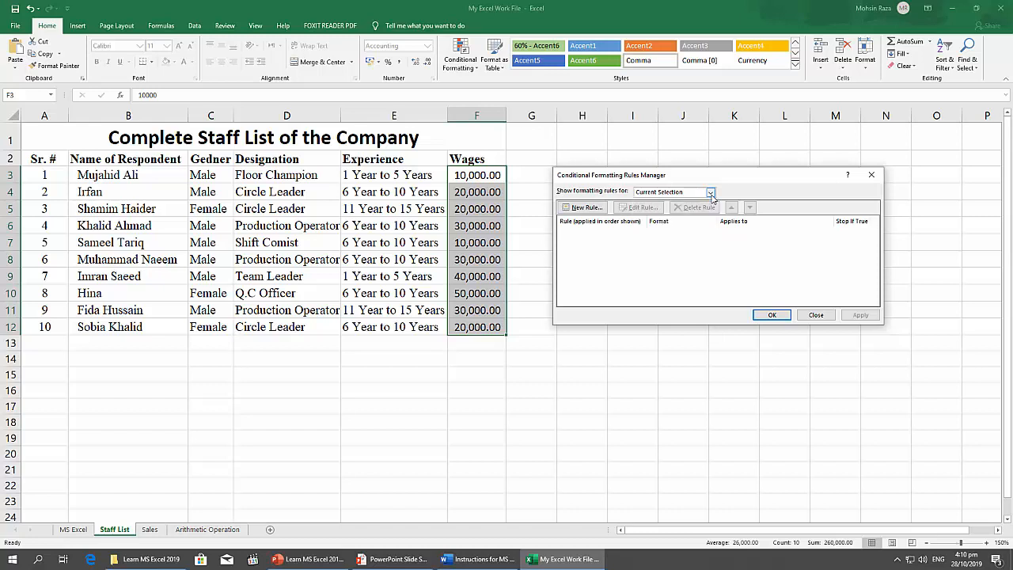
left_click(590, 208)
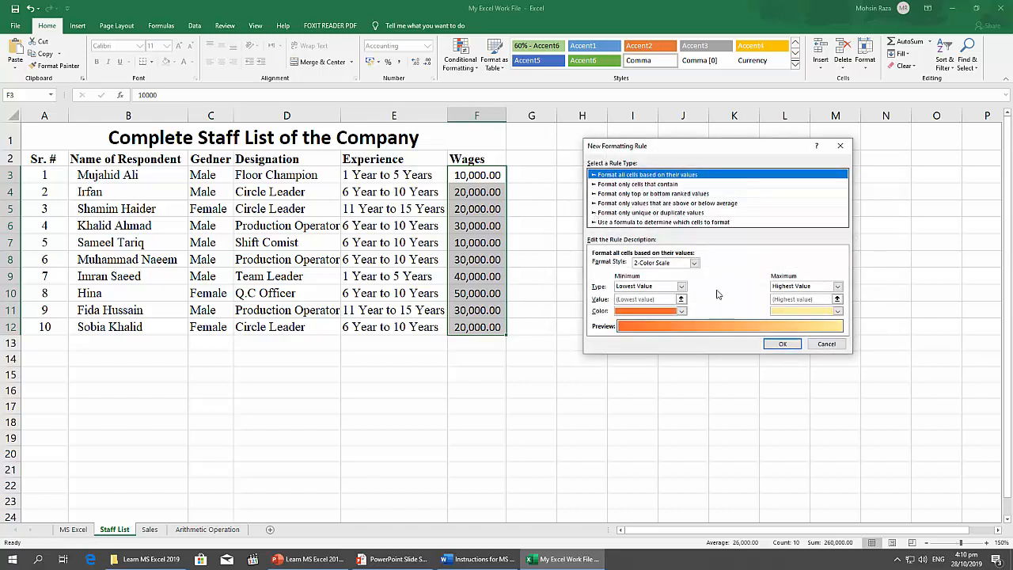
- Set the new rule's format style to Icon Sets and its icon style to the three stars
left_click(694, 263)
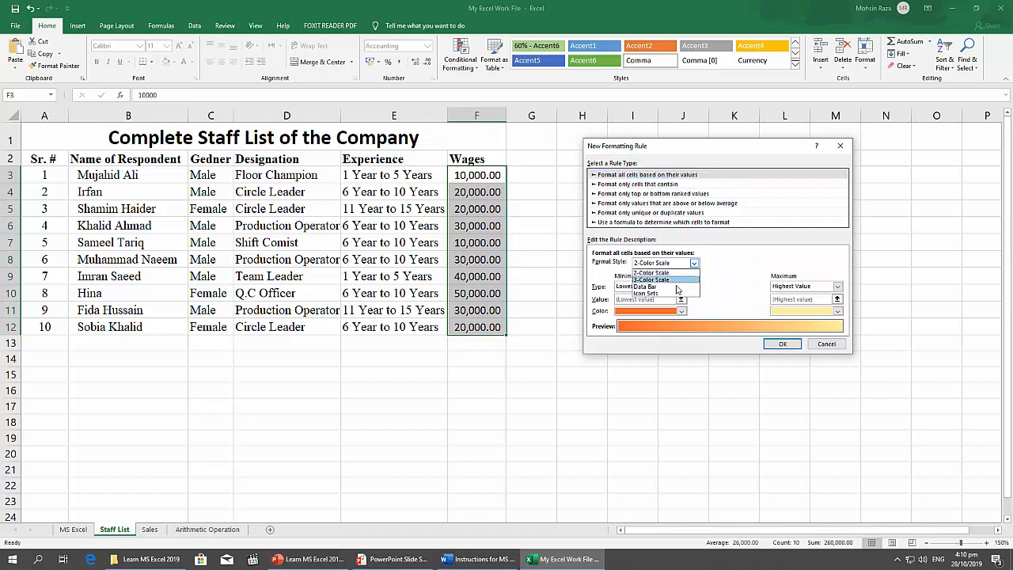
left_click(667, 293)
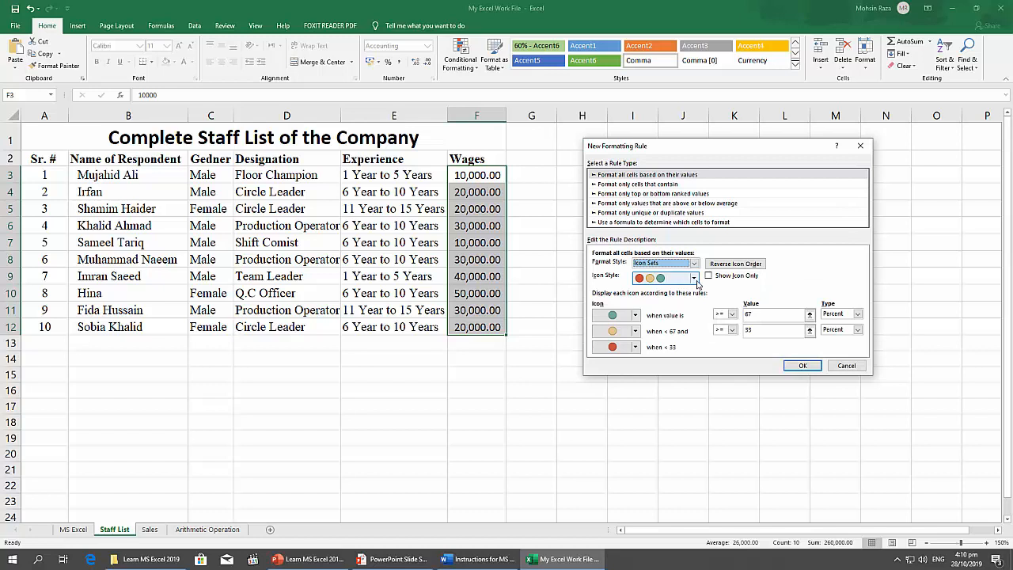
left_click(696, 280)
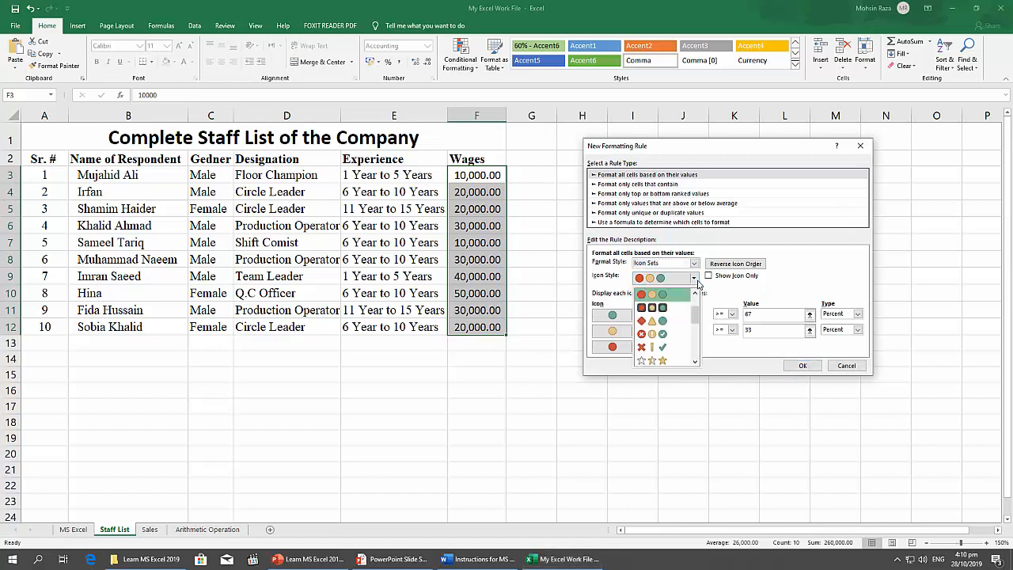
left_click(664, 360)
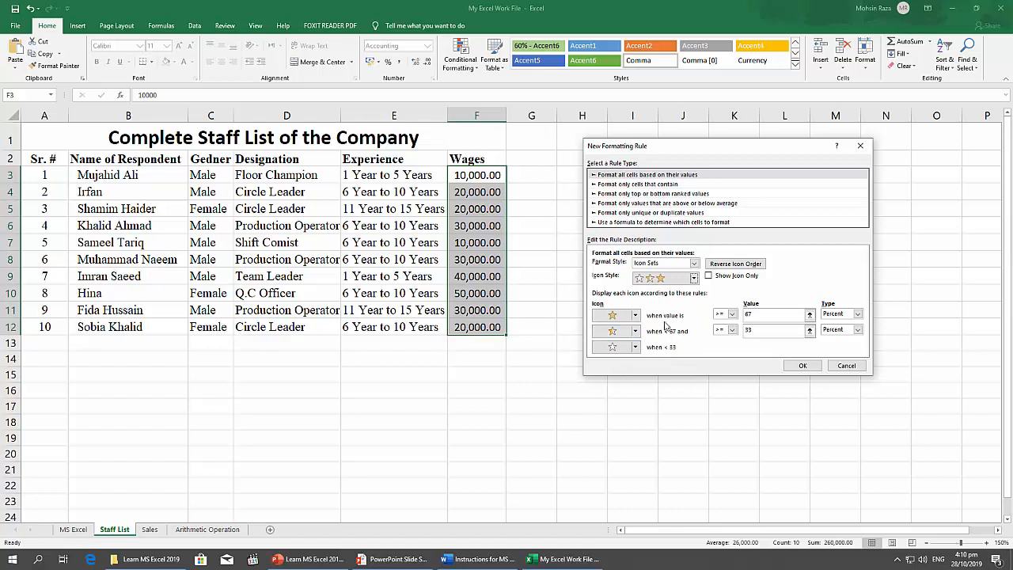
- Set the full yellow star's threshold to 50000 with Number as its type
left_click(802, 314)
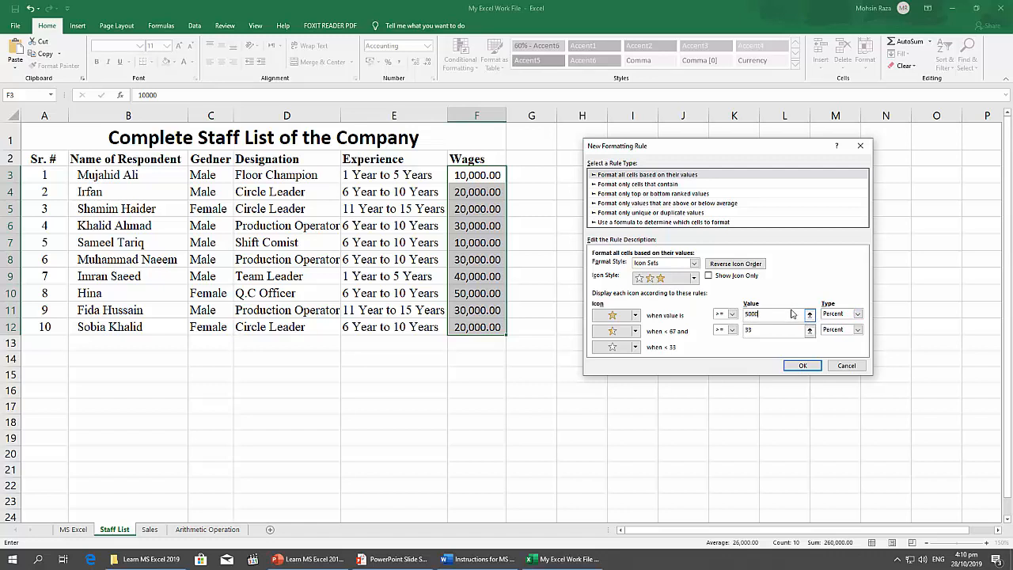
left_click(857, 314)
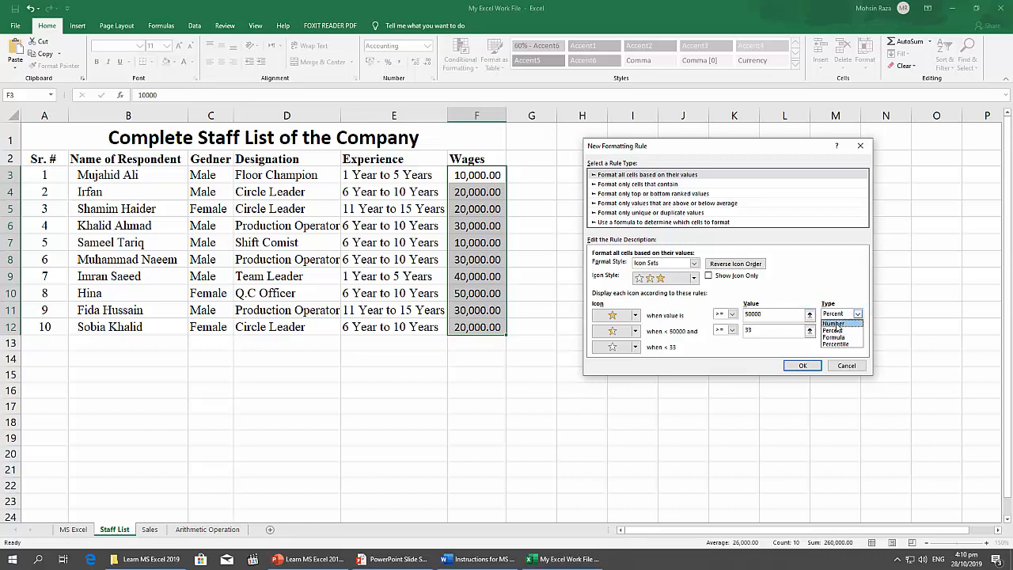
left_click(833, 325)
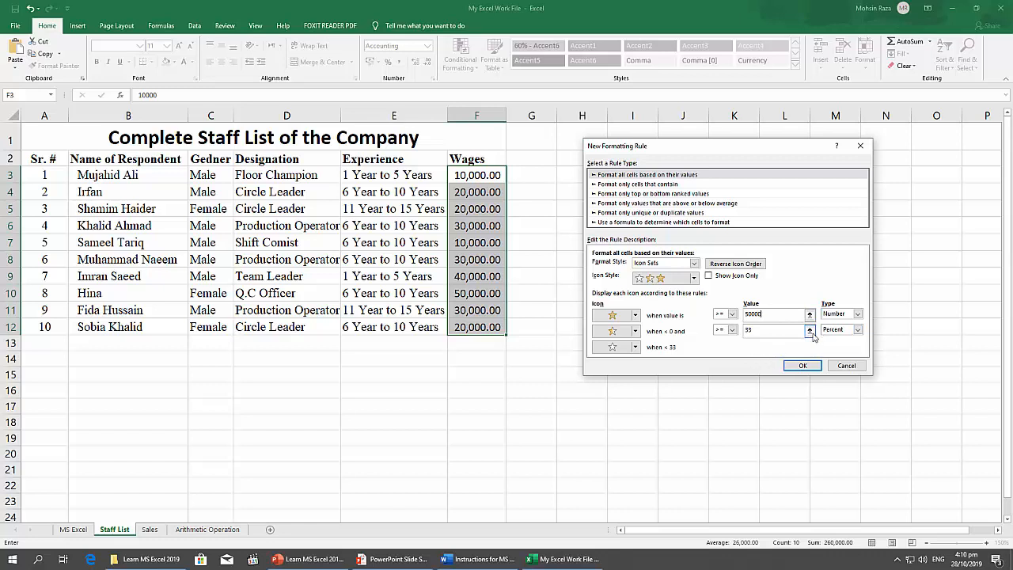
- Check the star values in Word, and in Excel set the half yellow star's threshold to 30000 with Number as its type
left_click(499, 559)
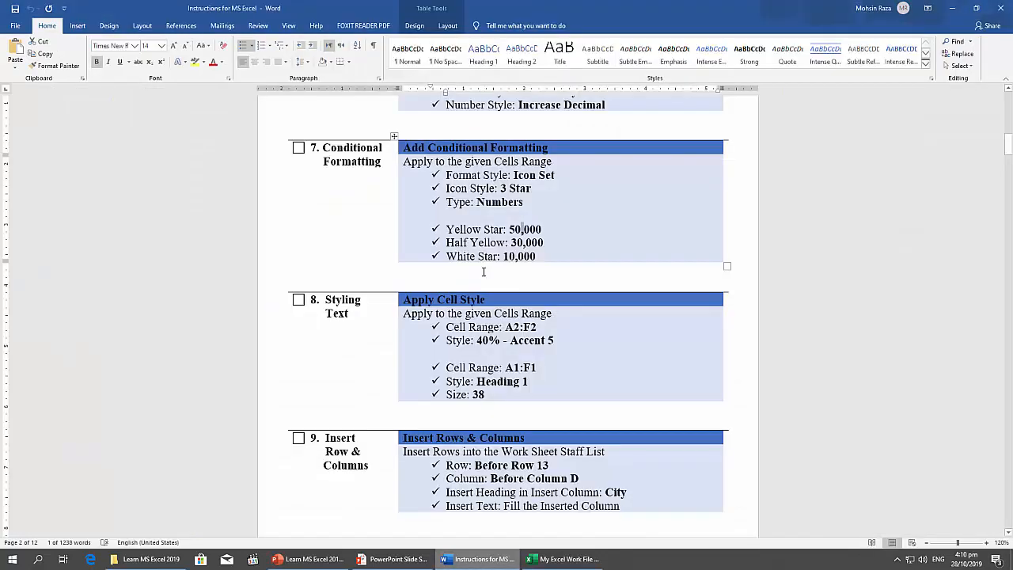
left_click(479, 558)
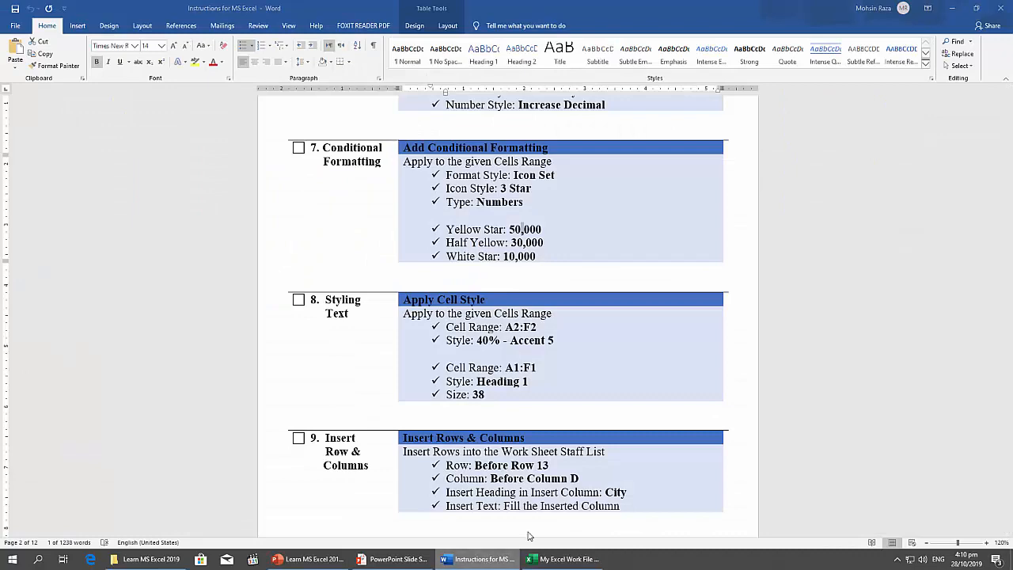
left_click(857, 330)
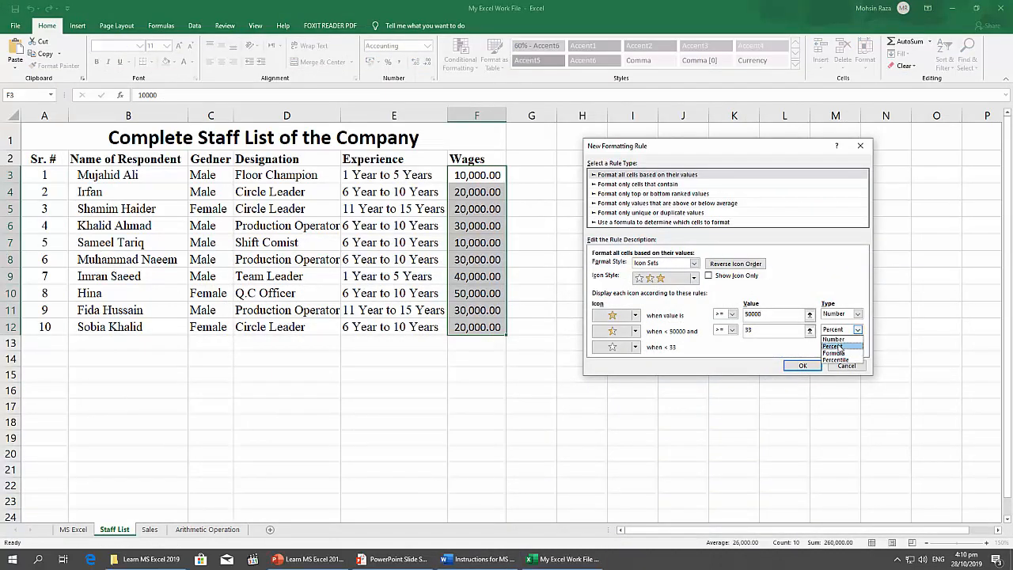
left_click(837, 339)
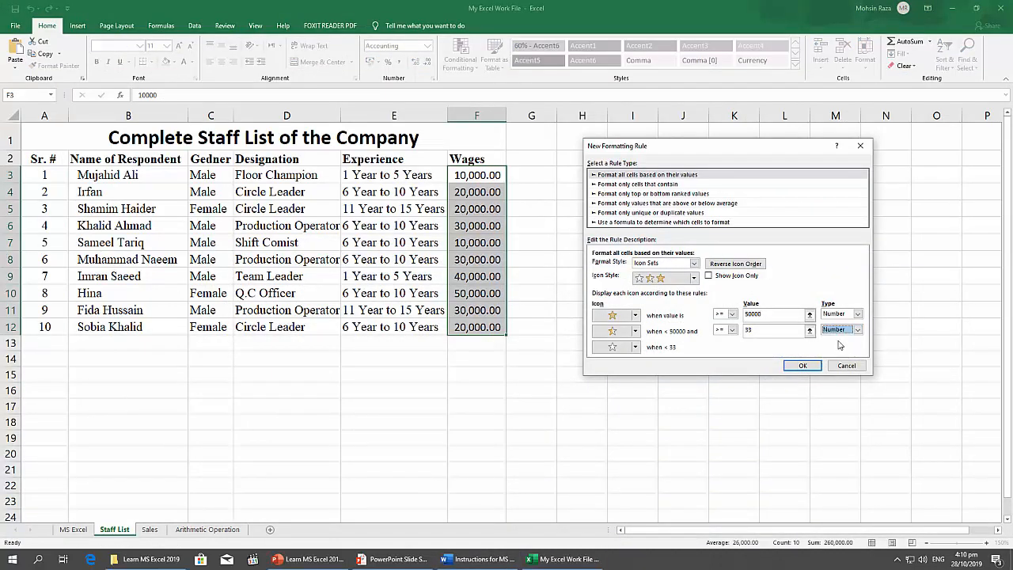
left_click(749, 331)
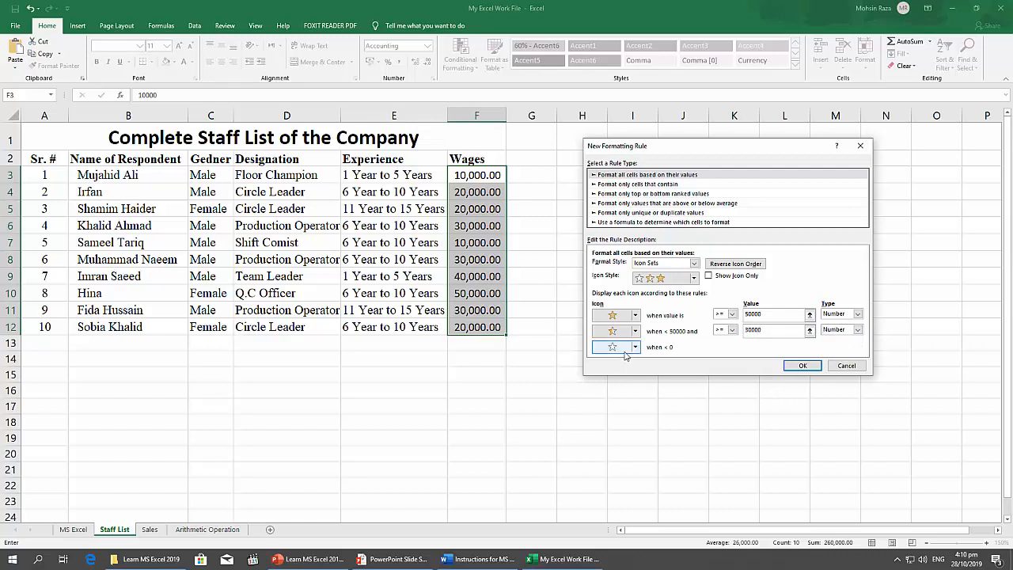
- Apply the icon set rule to the Wages cells and widen column F so the stars and amounts fit
left_click(802, 366)
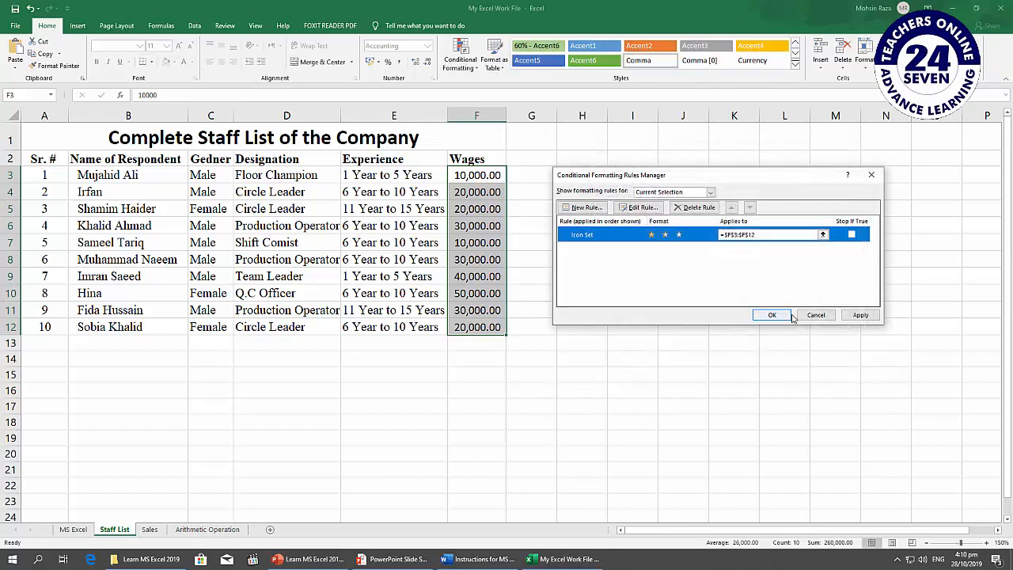
left_click(861, 315)
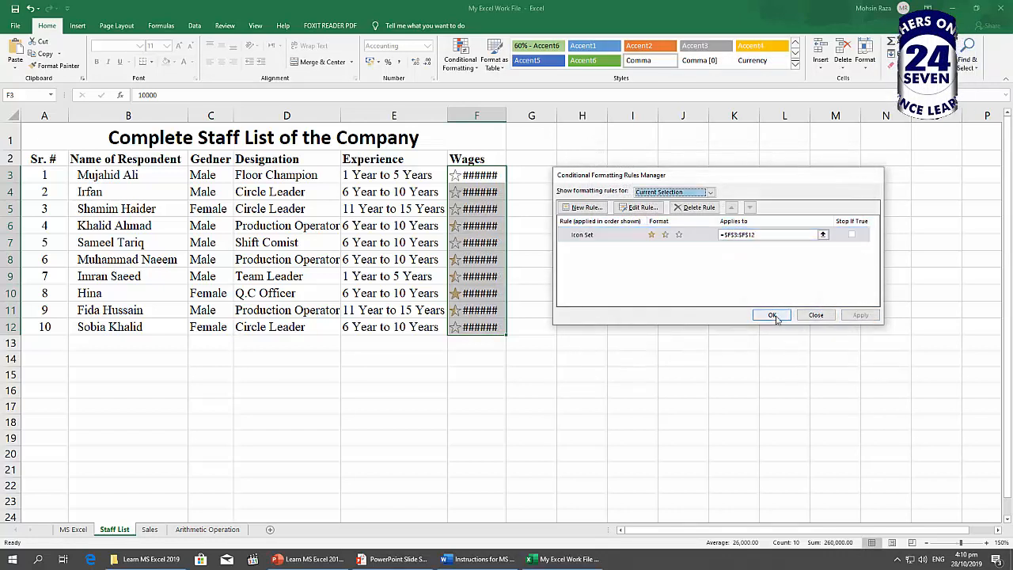
left_click(771, 315)
left_click(704, 401)
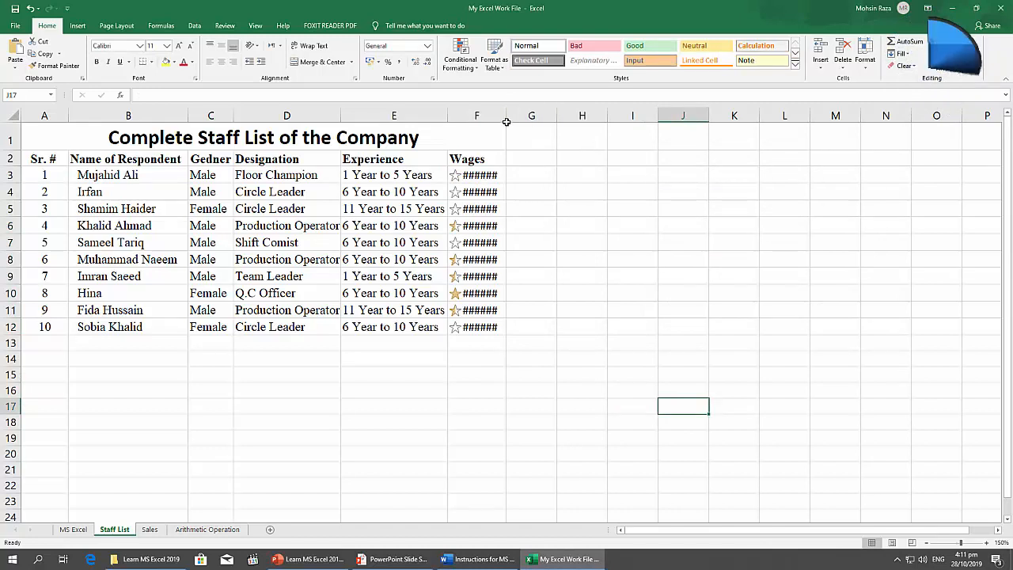
left_click_drag(507, 116, 520, 115)
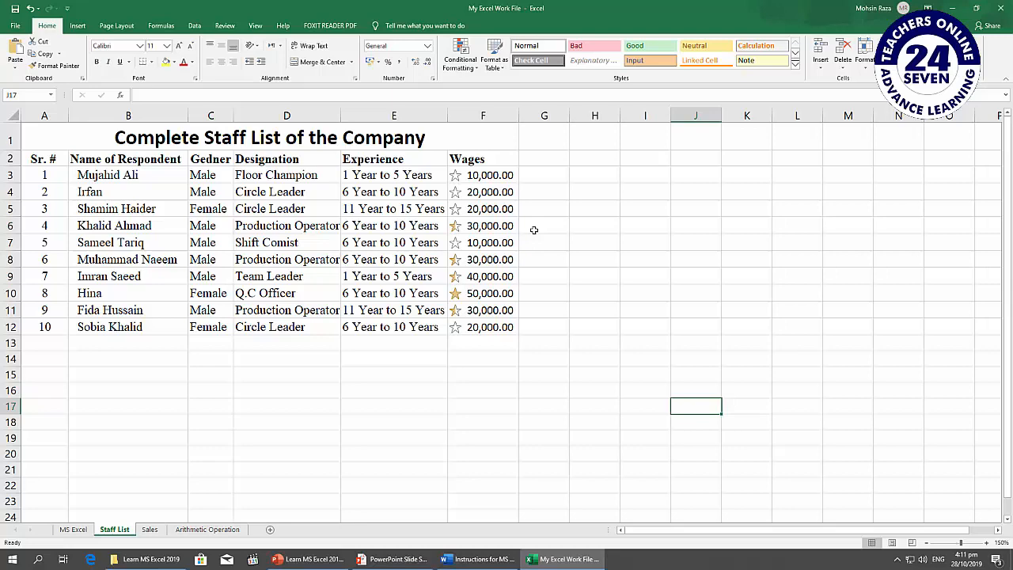
- Look up the Styling Text task in Word and apply the 40% - Accent5 cell style to header cells A2 to F2 in Excel
left_click(449, 558)
scroll(447, 391, "down", 2)
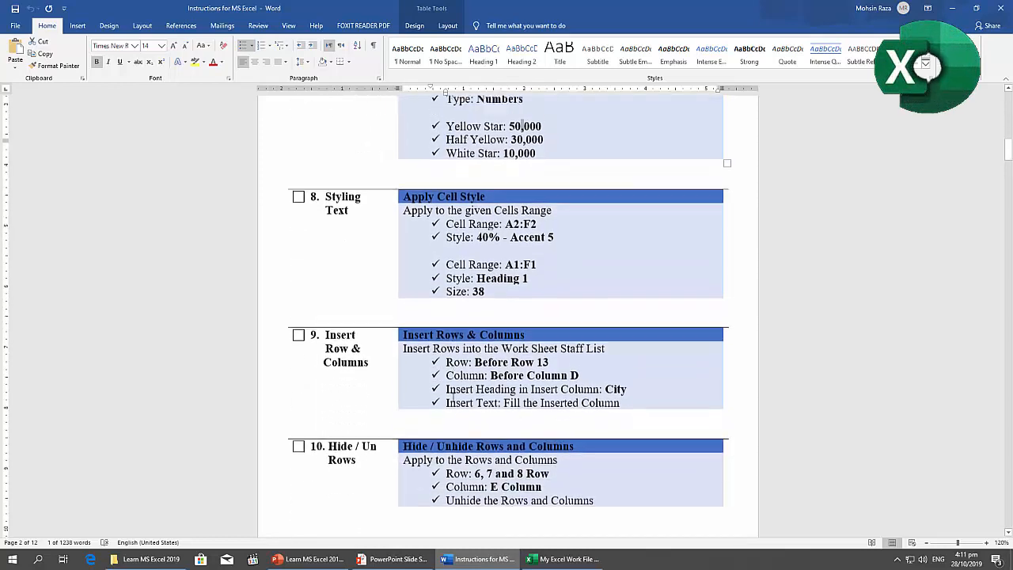
scroll(453, 396, "down", 1)
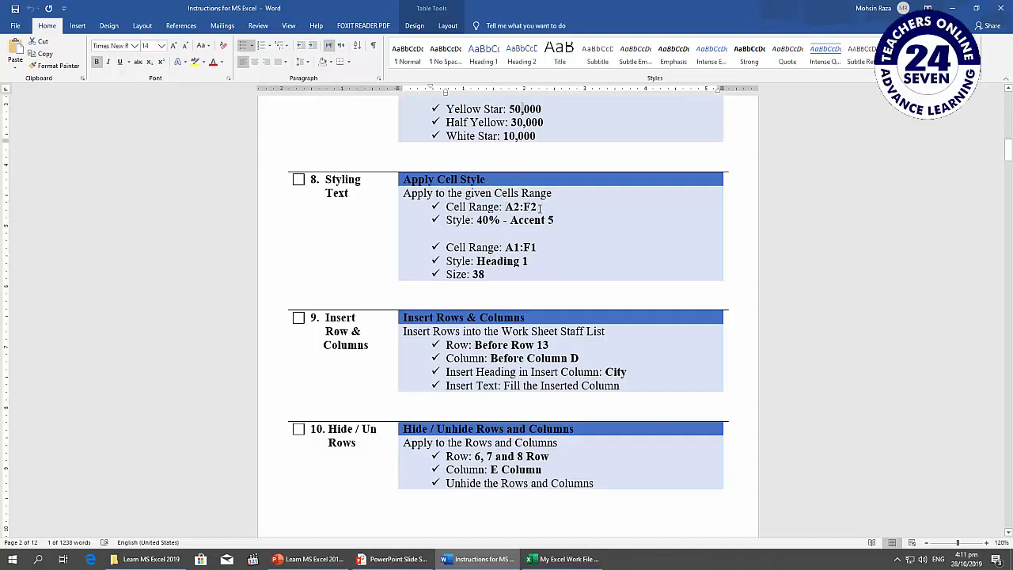
left_click_drag(505, 207, 540, 207)
left_click(529, 559)
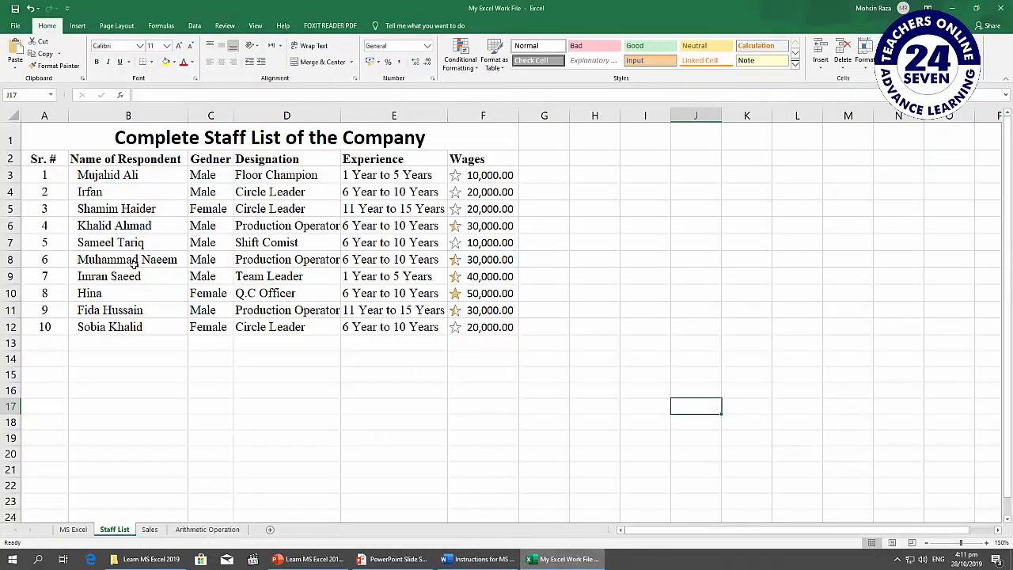
left_click(44, 159)
left_click_drag(44, 159, 472, 163)
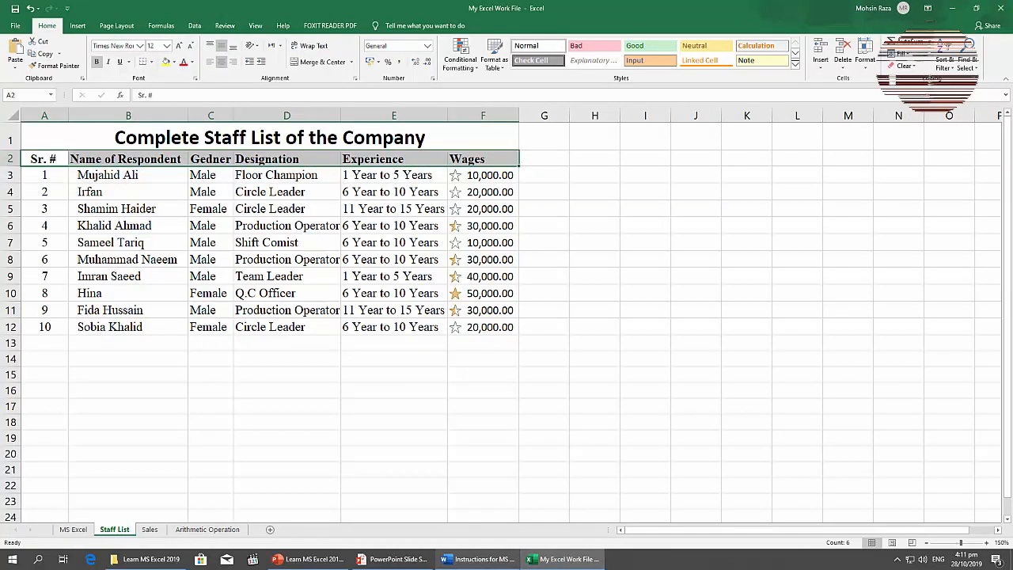
left_click(479, 559)
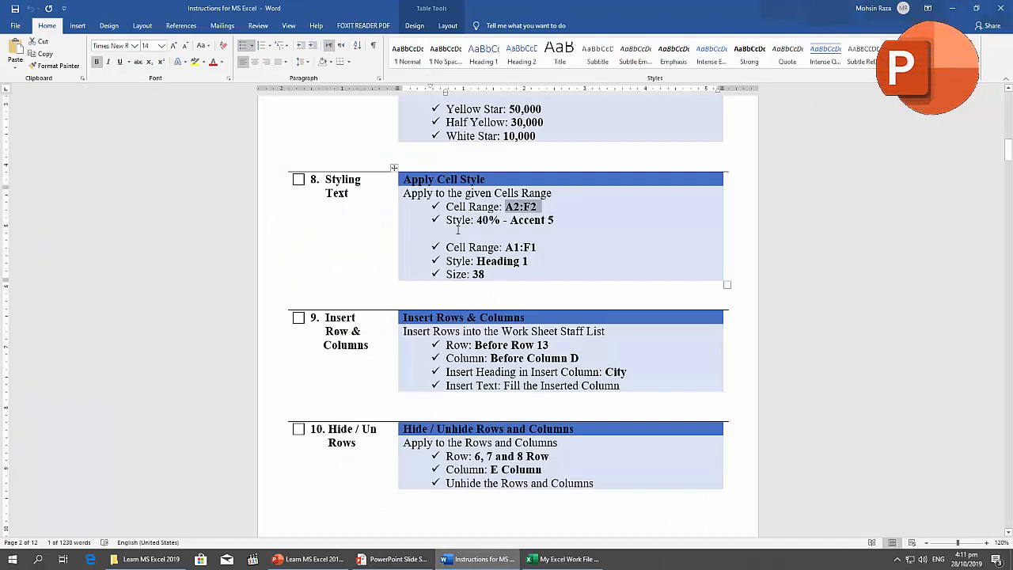
left_click(563, 559)
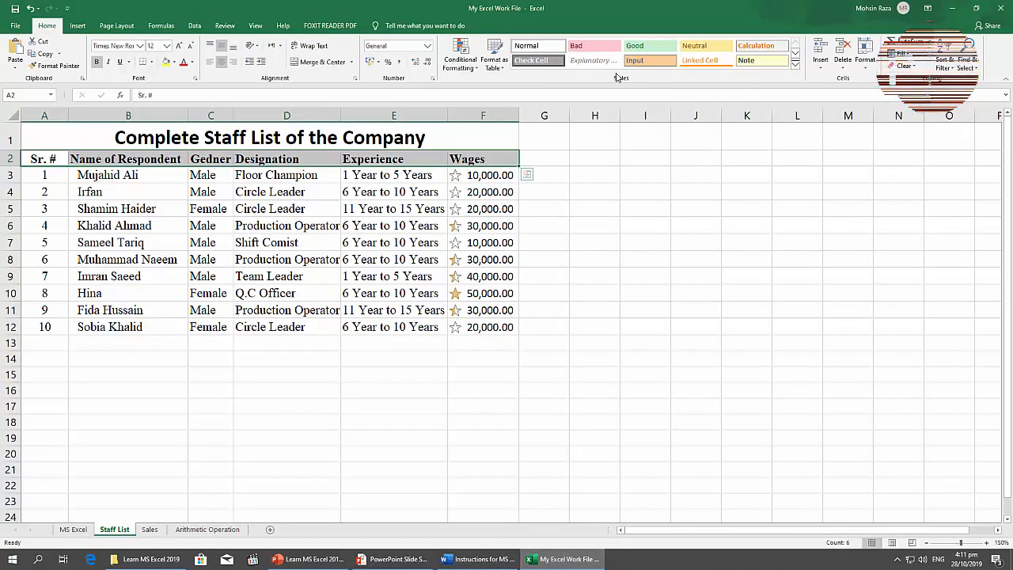
left_click(795, 63)
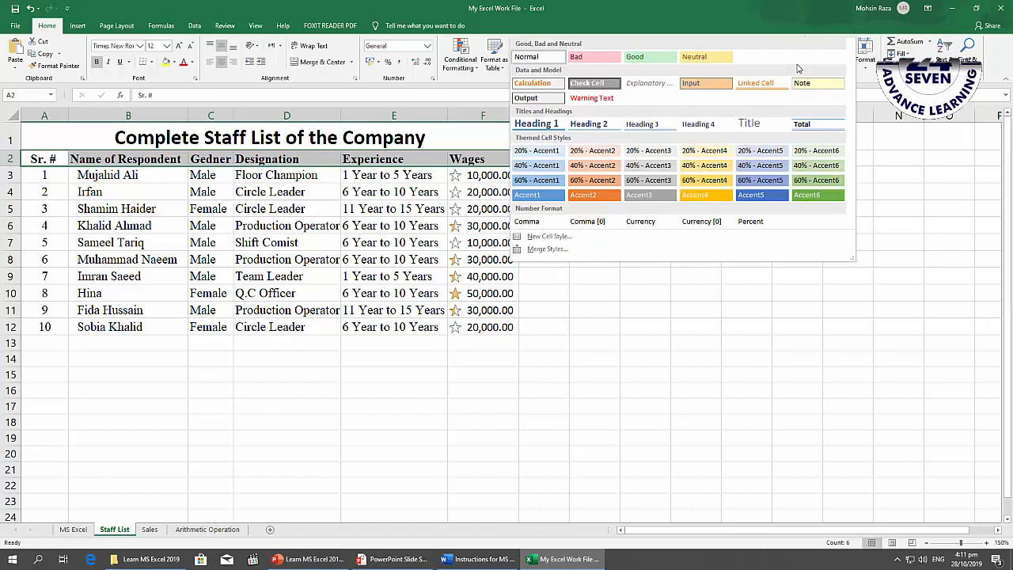
left_click(771, 169)
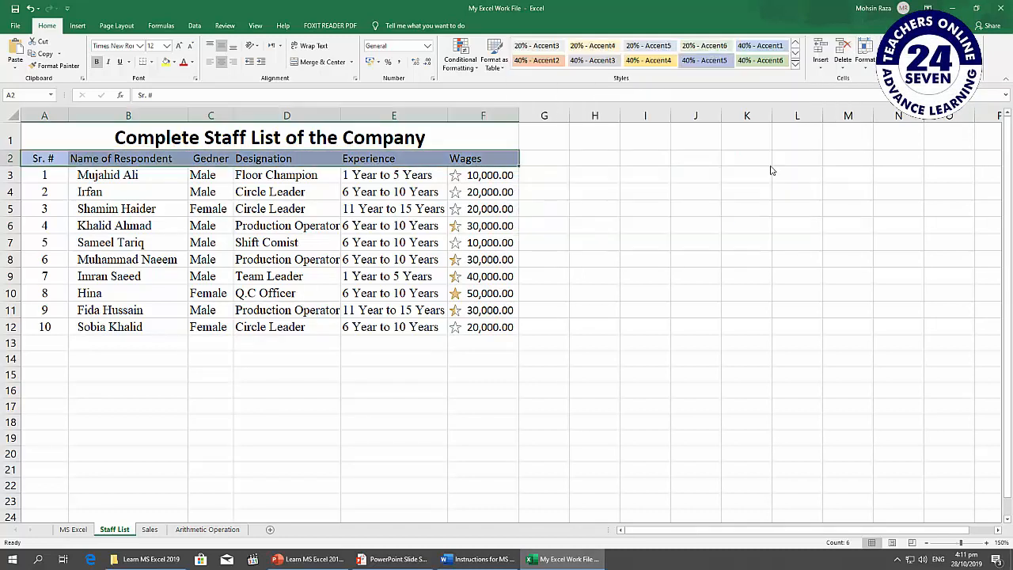
left_click(644, 292)
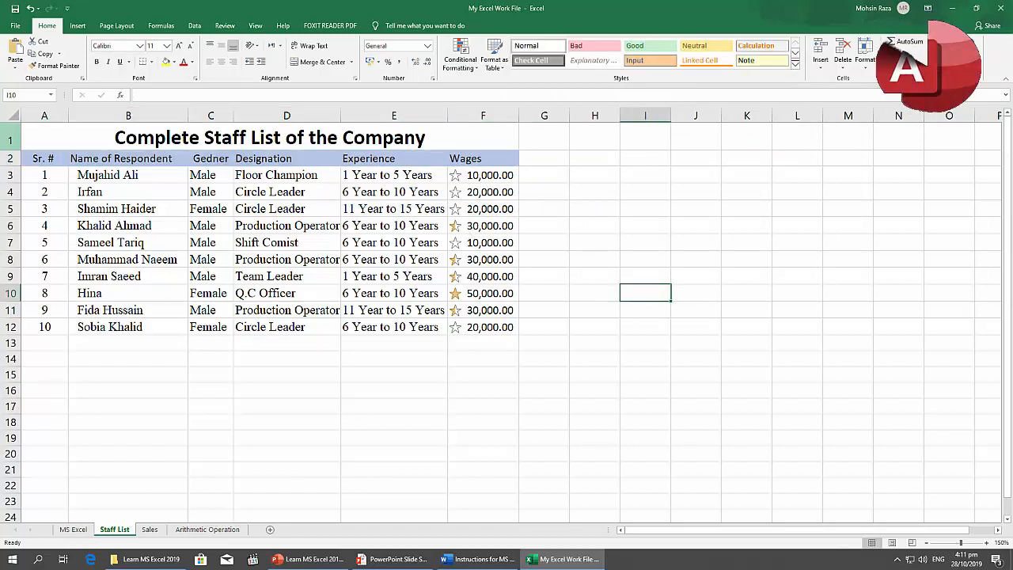
- Check the title's style in the Word instructions and apply the Heading 1 cell style to the merged title in row 1 in Excel
left_click_drag(43, 161, 491, 161)
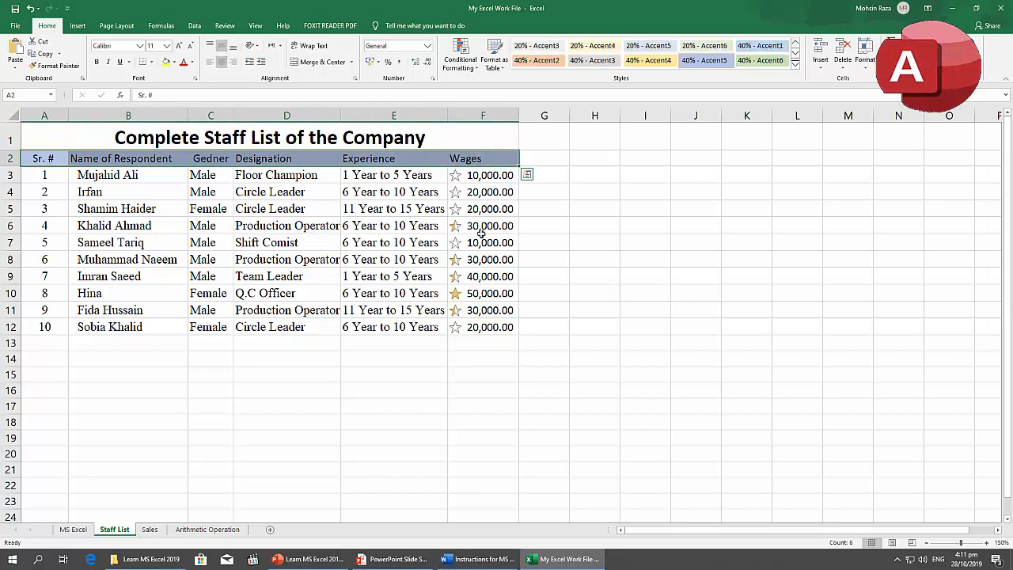
left_click(483, 559)
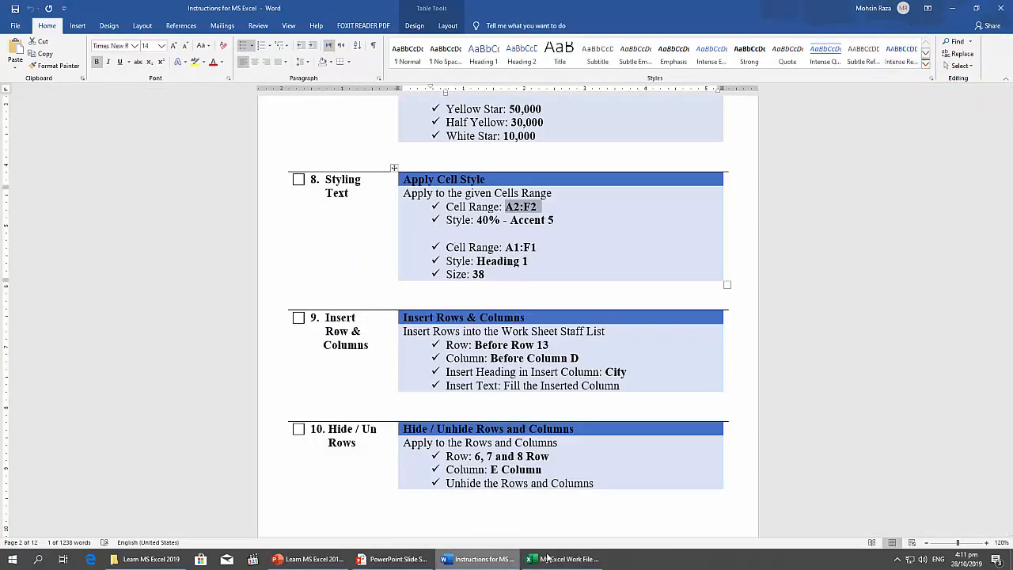
left_click(580, 556)
left_click(254, 142)
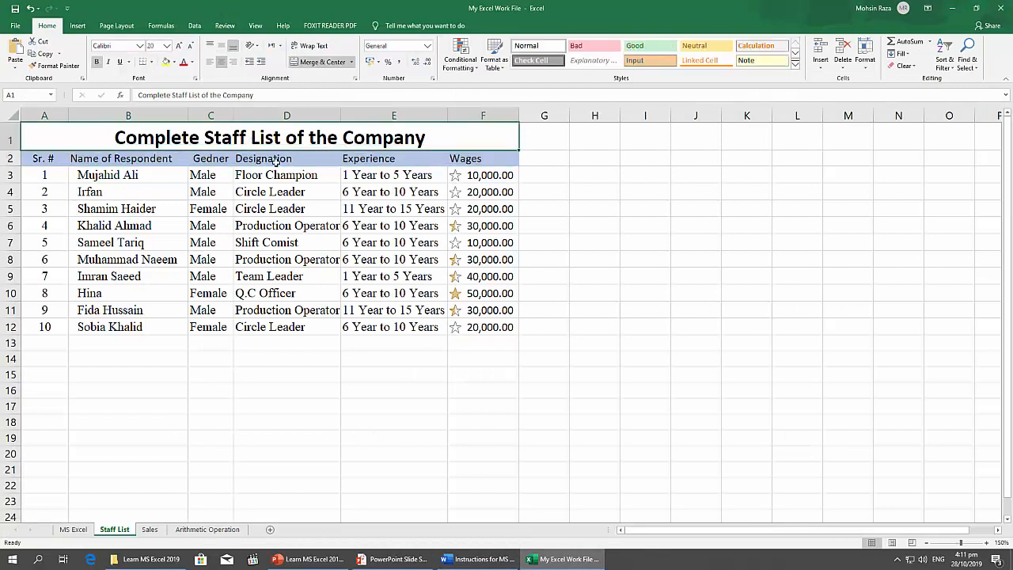
left_click(483, 559)
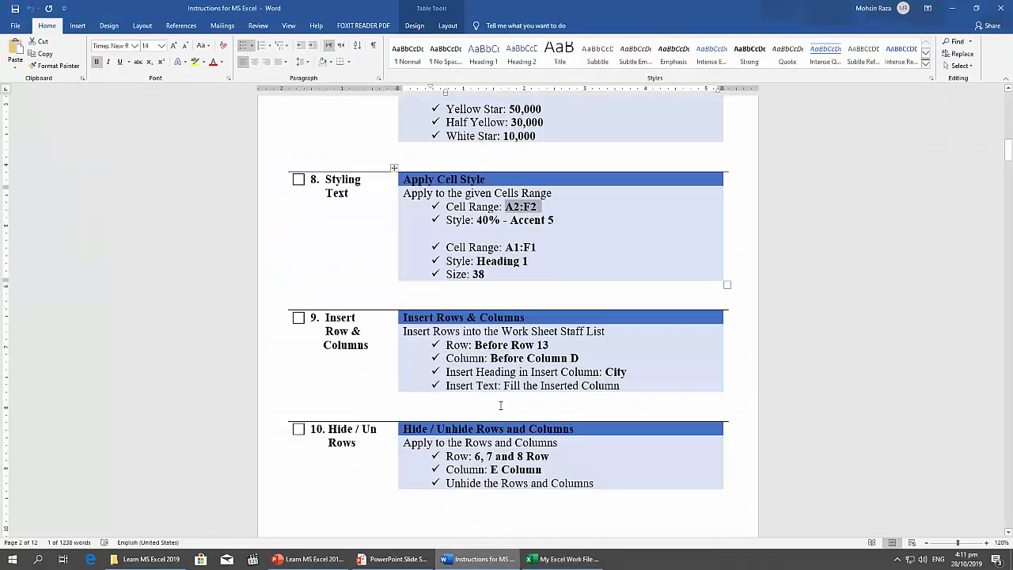
left_click(576, 557)
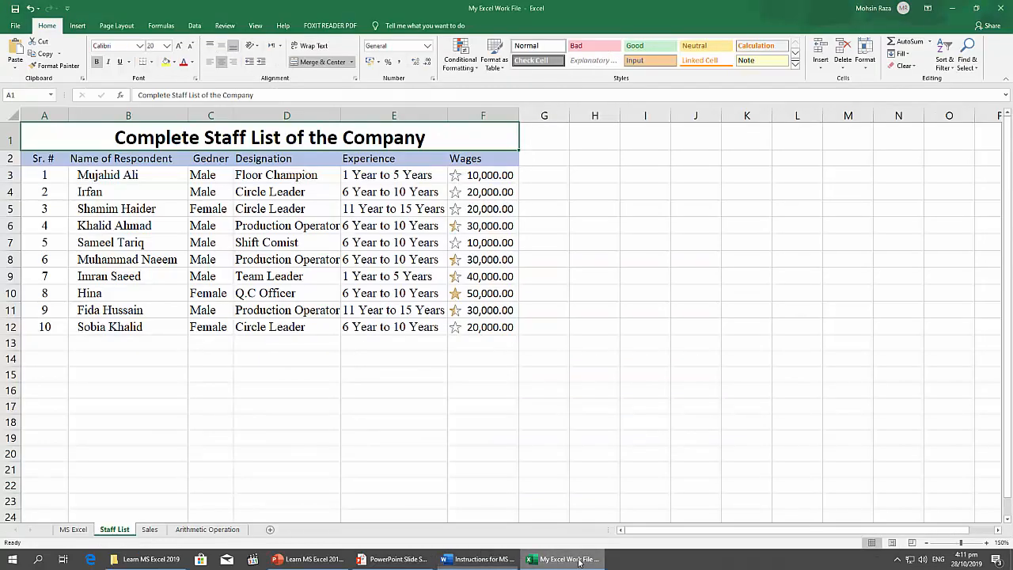
left_click(795, 65)
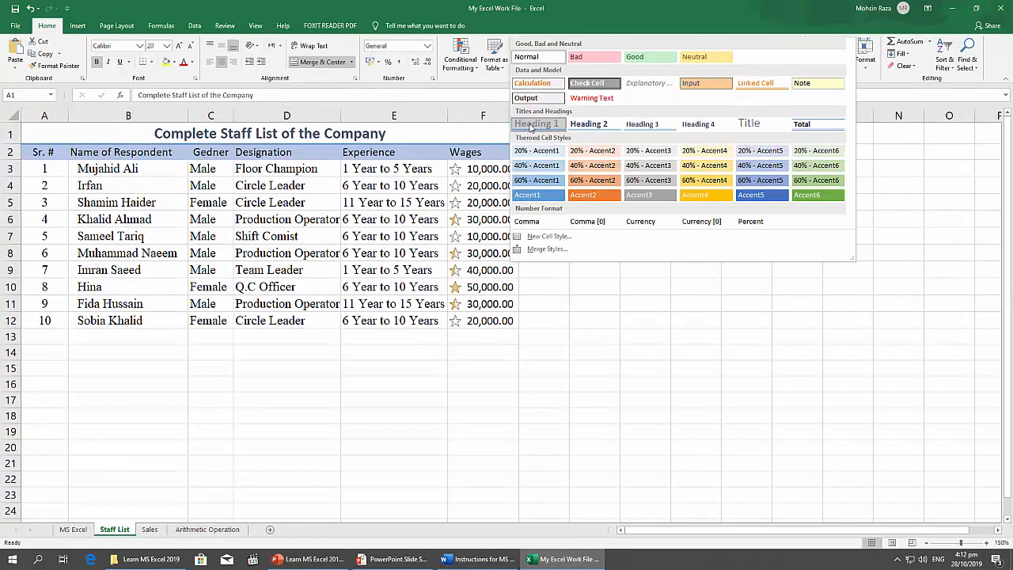
left_click(527, 125)
- Try font size 38 on the merged title in row 1 and settle on size 28
left_click(167, 46)
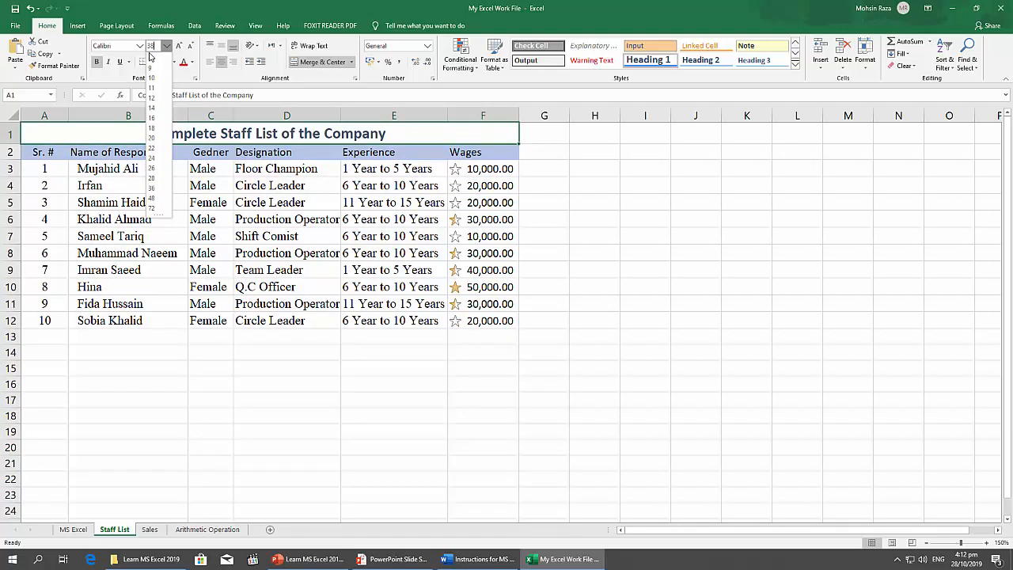
key("Return")
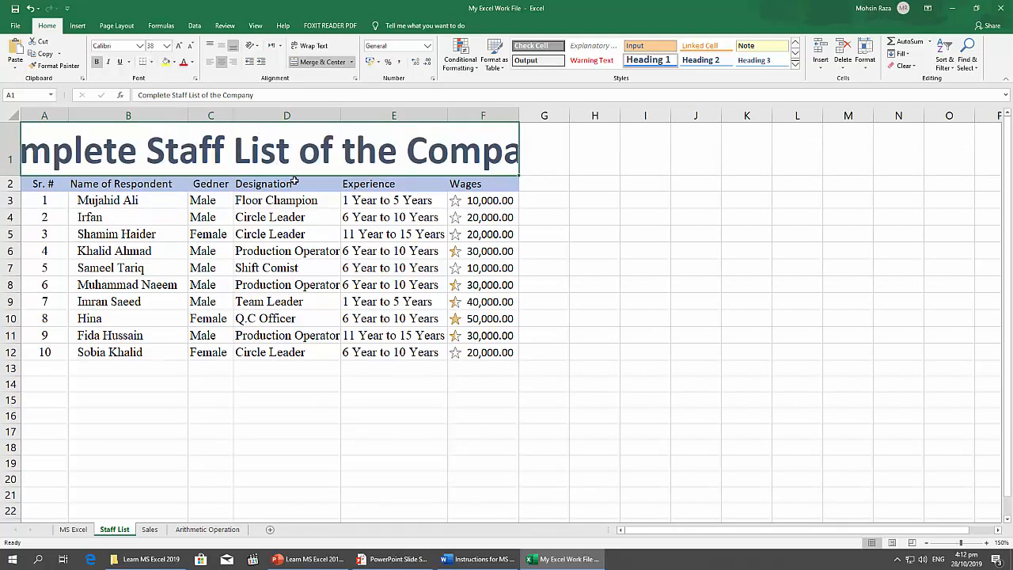
left_click(166, 46)
left_click(151, 179)
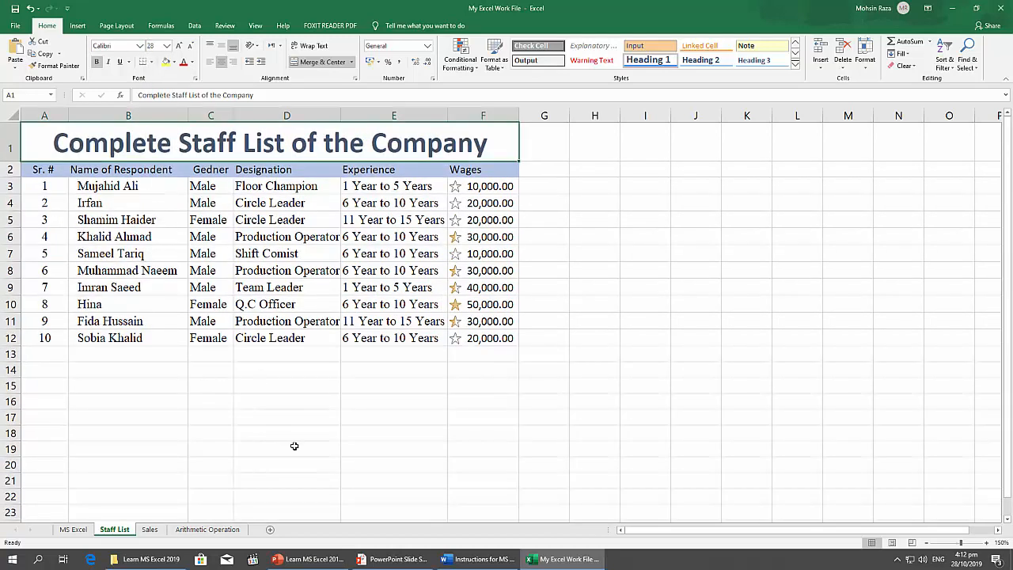
left_click(293, 447)
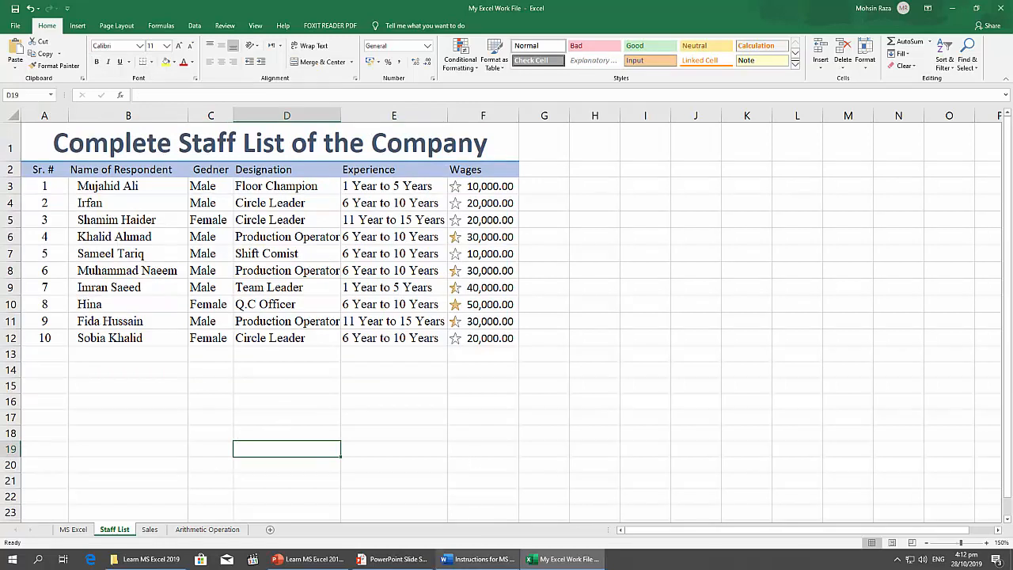
- Read the Insert Rows & Columns task in Word and enter "A to Z" in cell D13 of the Staff List in Excel
left_click(484, 559)
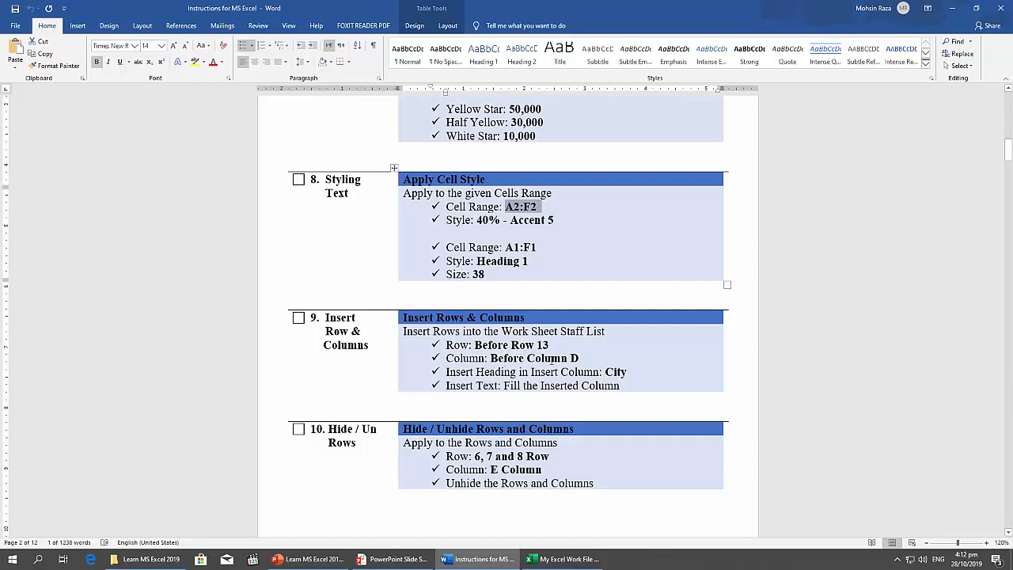
left_click(554, 559)
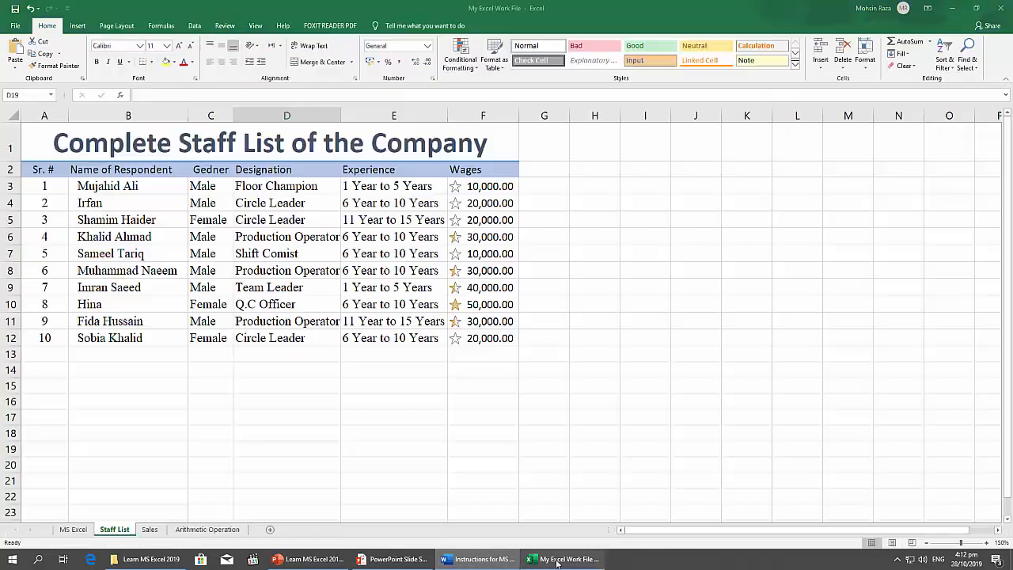
left_click(11, 353)
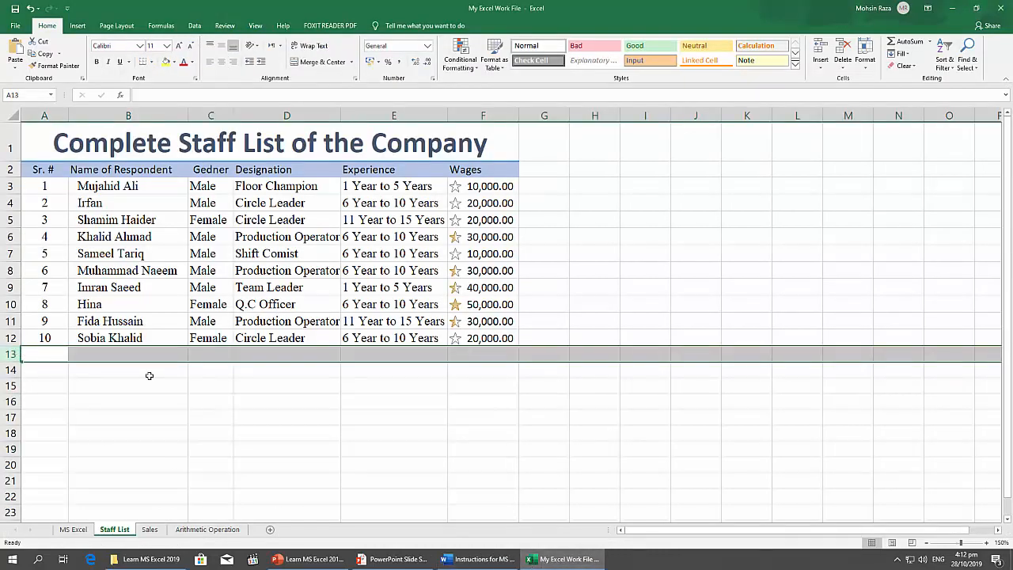
left_click(293, 354)
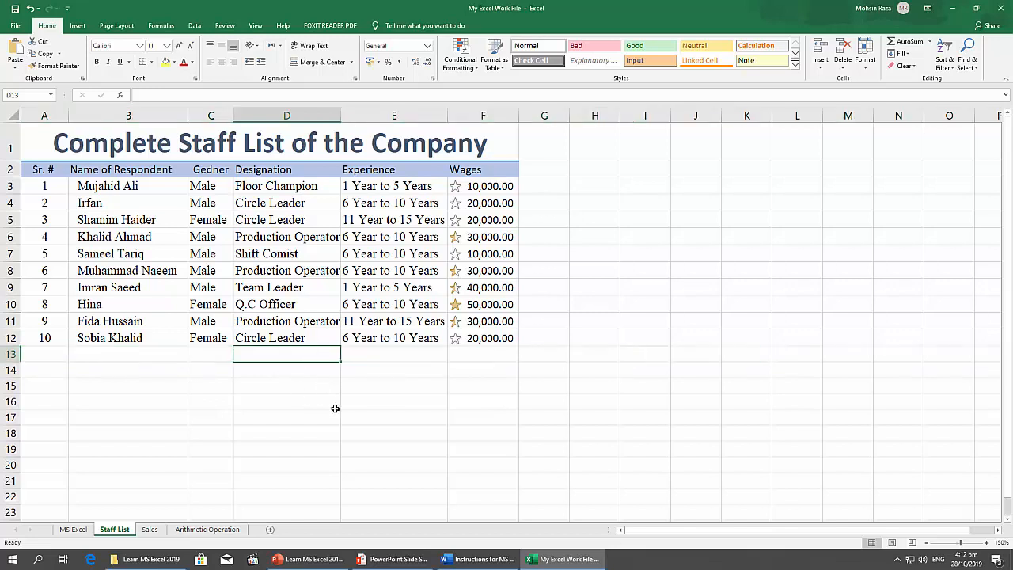
type("A to Z")
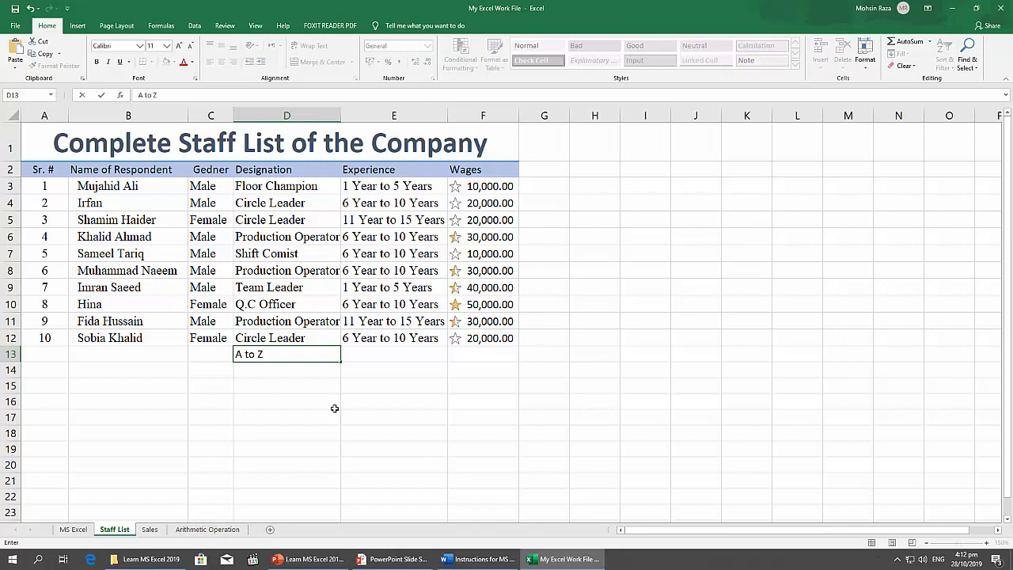
left_click(335, 407)
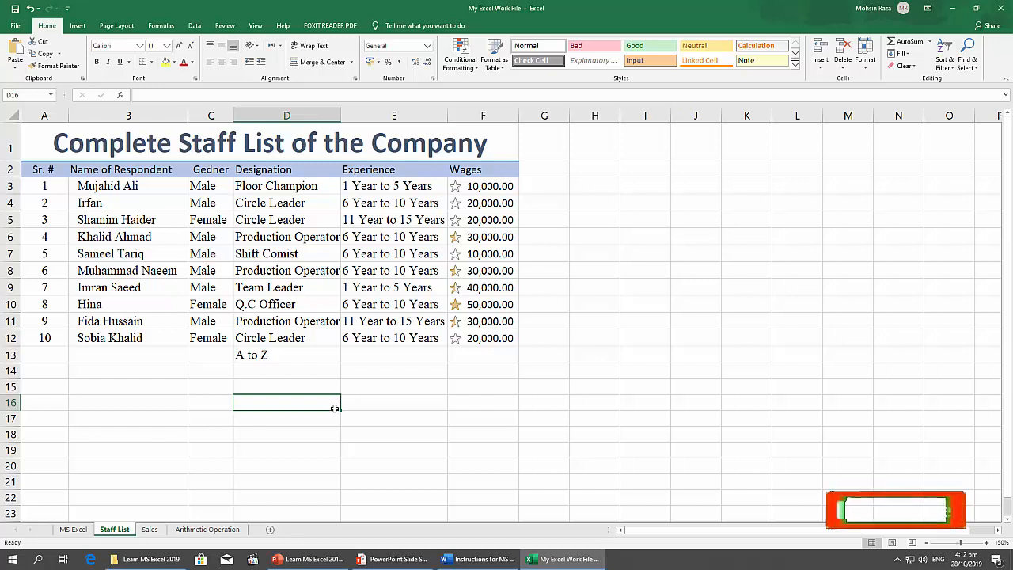
- Insert a blank row before row 13 of the Staff List and select its cells A13 to F13
right_click(11, 354)
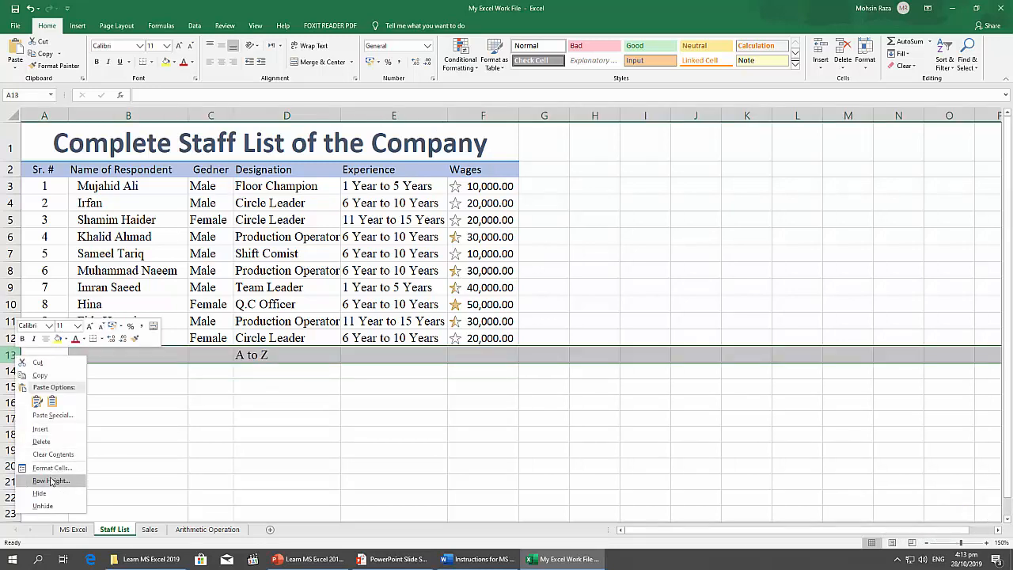
left_click(38, 429)
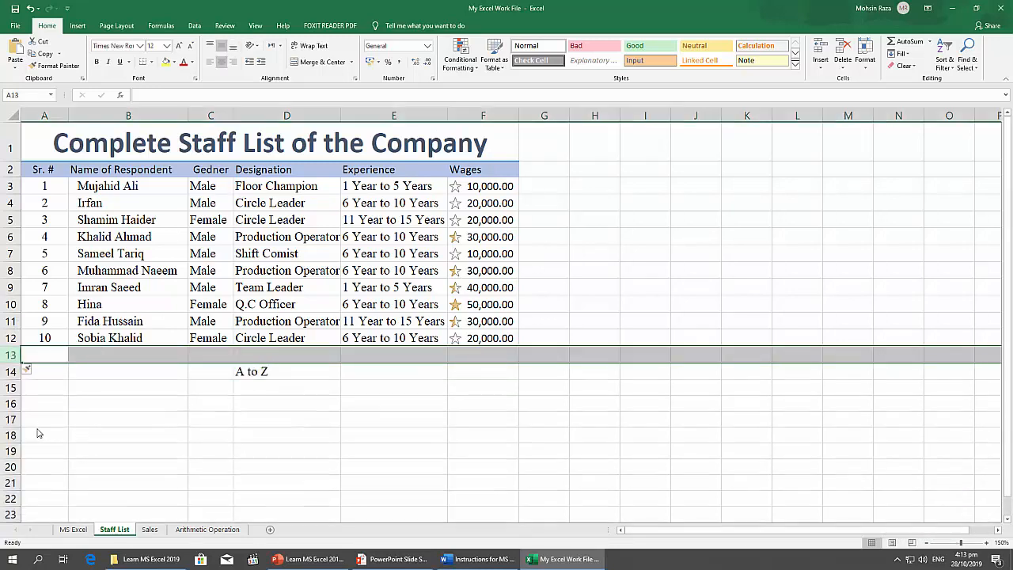
left_click(150, 417)
left_click(53, 350)
left_click_drag(53, 351, 85, 354)
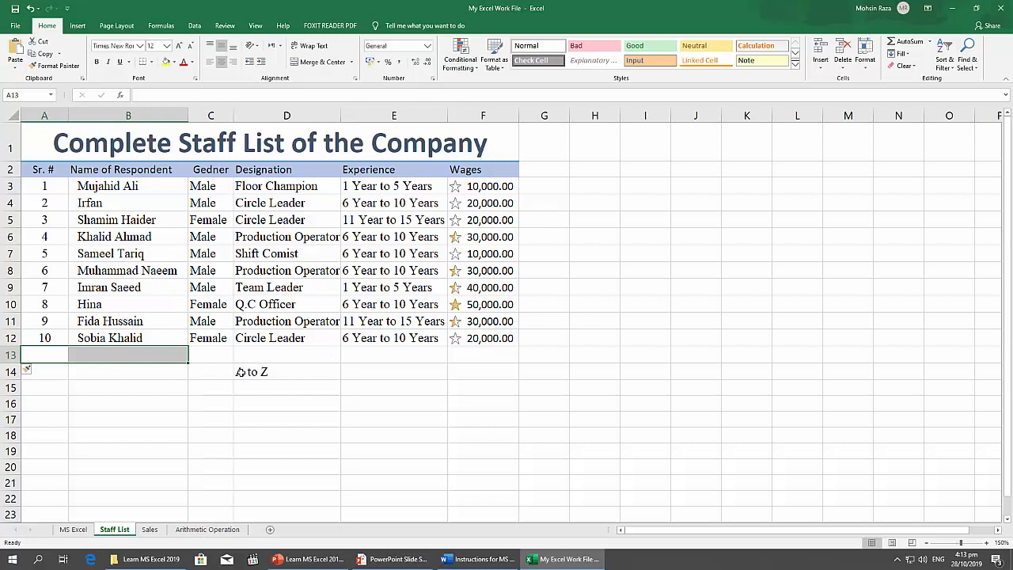
left_click(240, 372)
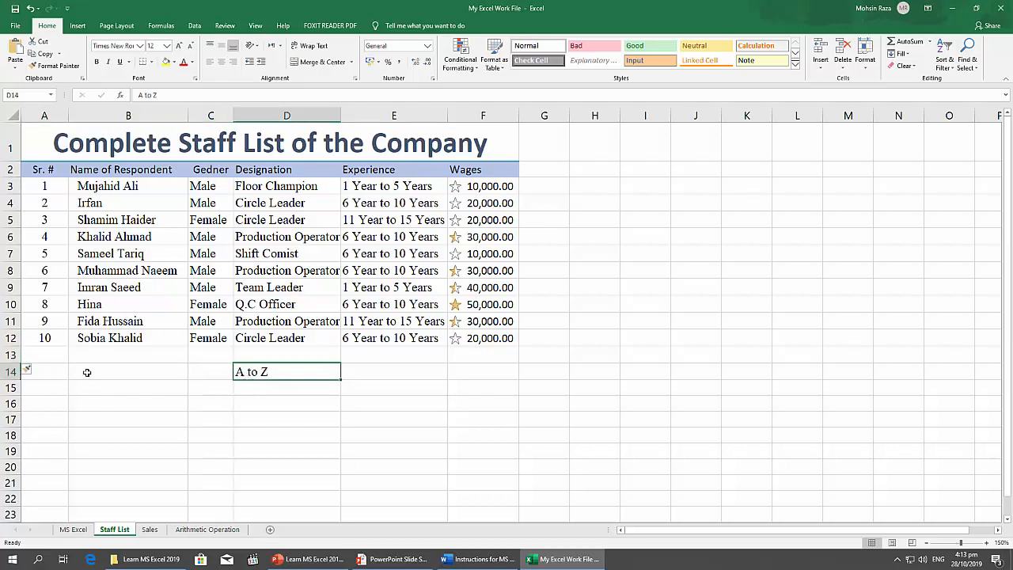
mouse_move(32, 358)
left_mouse_down()
mouse_move(392, 364)
mouse_move(479, 355)
left_mouse_up()
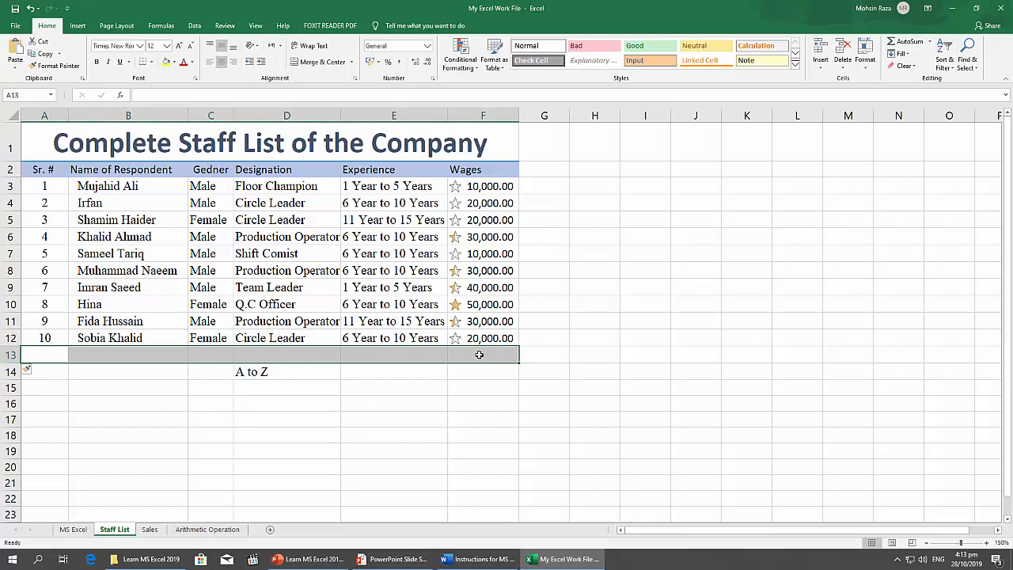
- Check the column position in the Word instructions and insert a new column before column D (Designation) in Excel
left_click(467, 563)
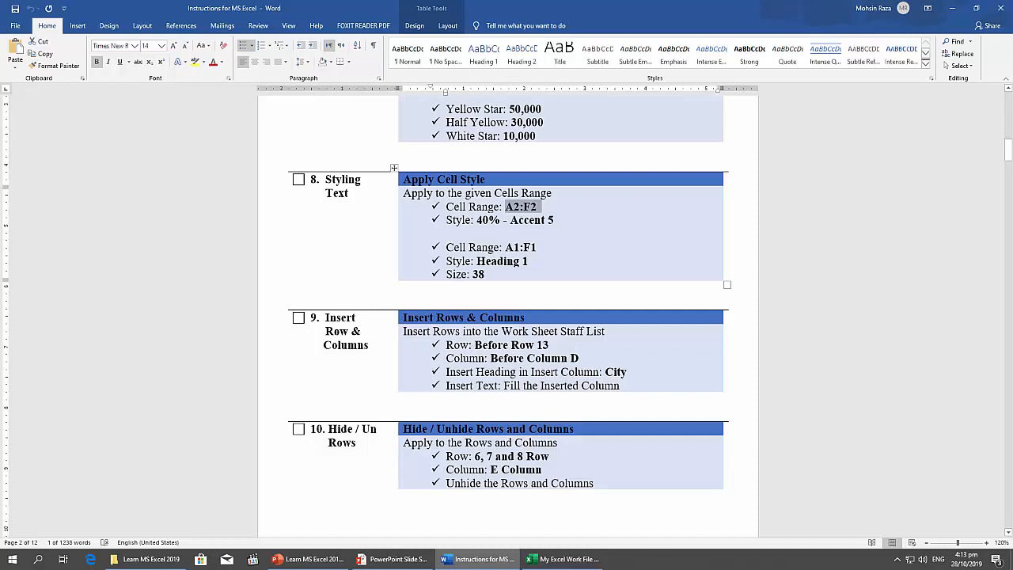
key("alt+Tab")
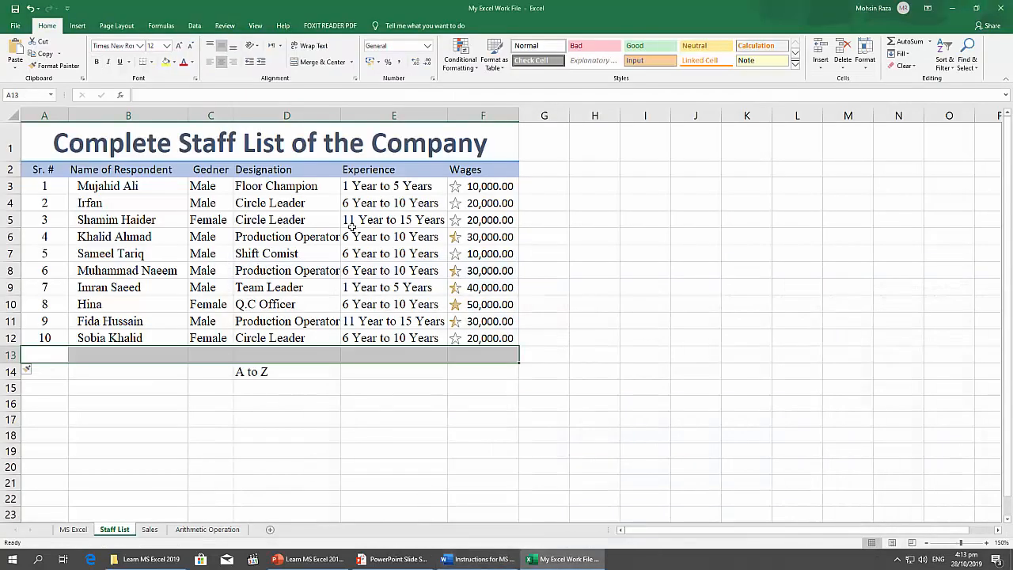
left_click(326, 117)
right_click(329, 120)
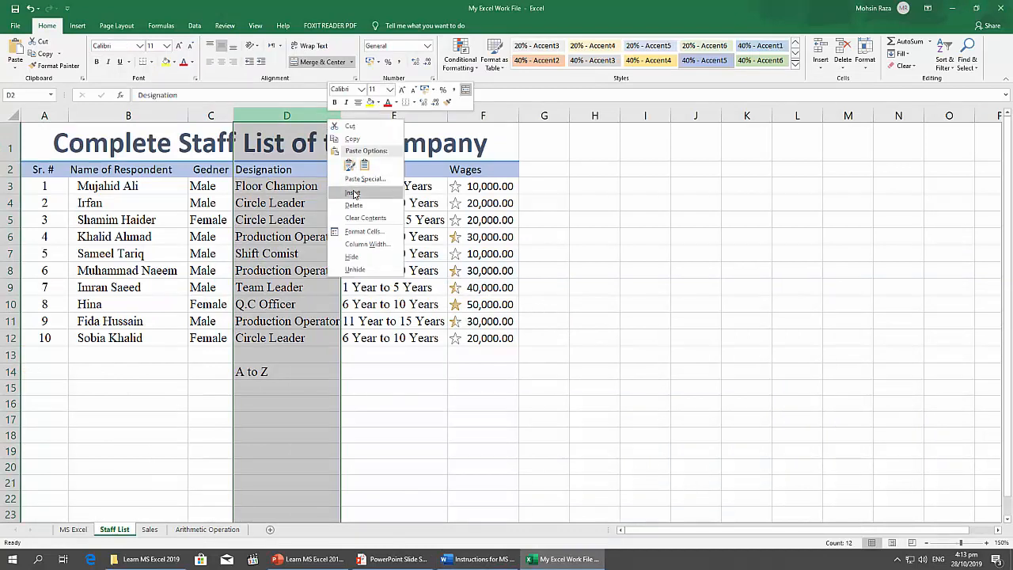
left_click(353, 192)
left_click(271, 406)
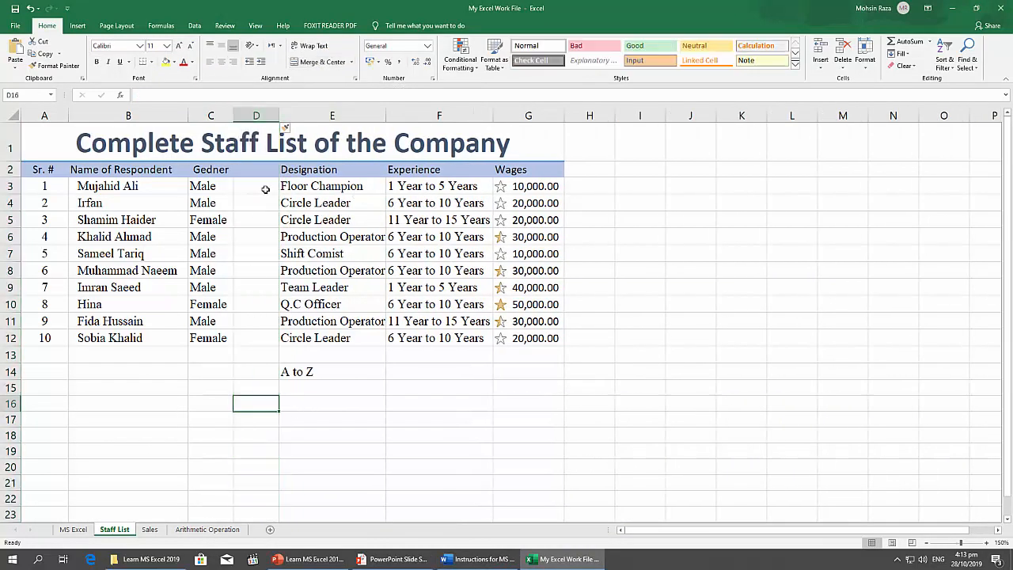
left_click_drag(262, 169, 268, 363)
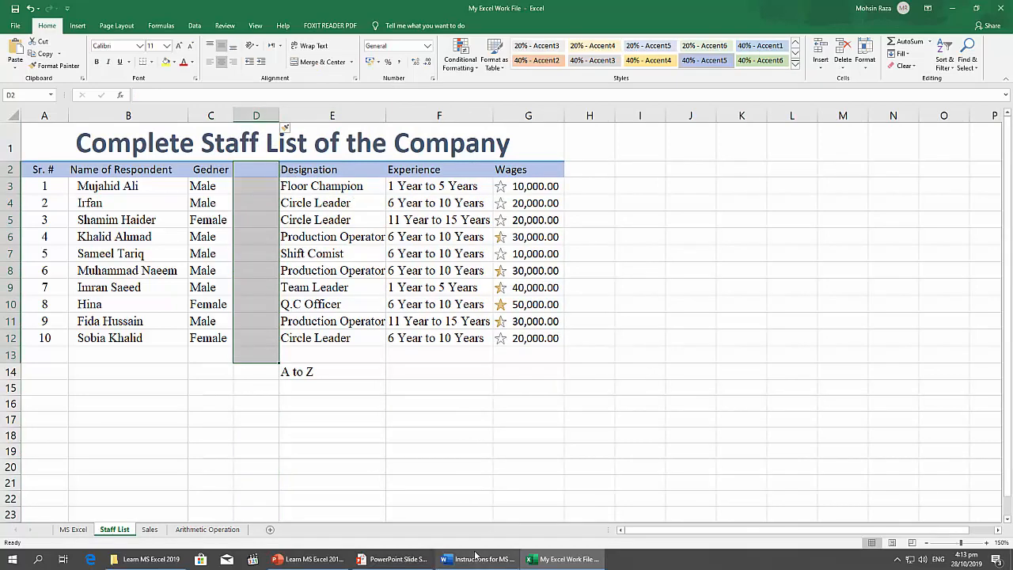
- Undo the column insertion before Designation and, after rechecking the Word instructions, redo it in Excel
mouse_move(475, 555)
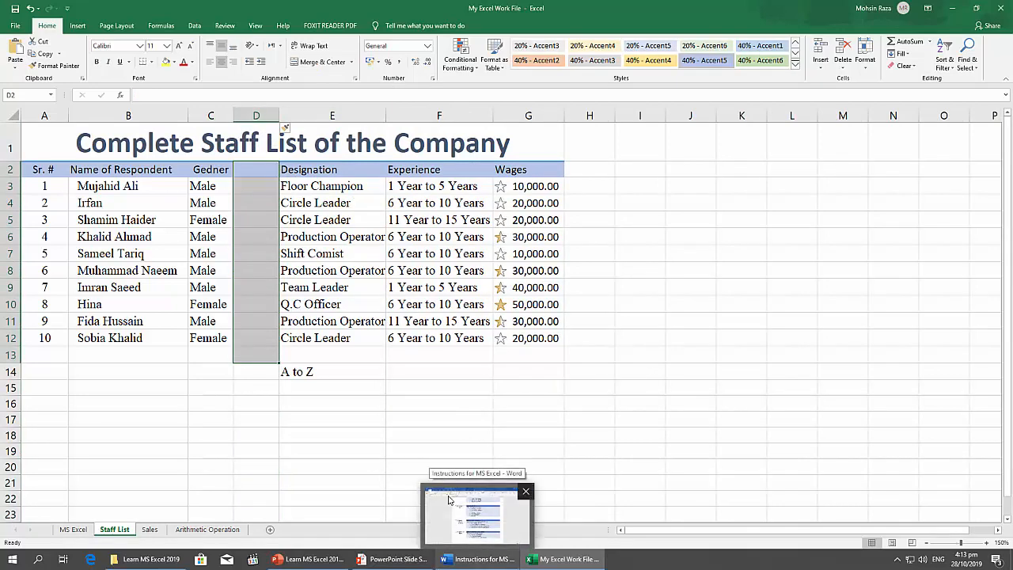
left_click(451, 500)
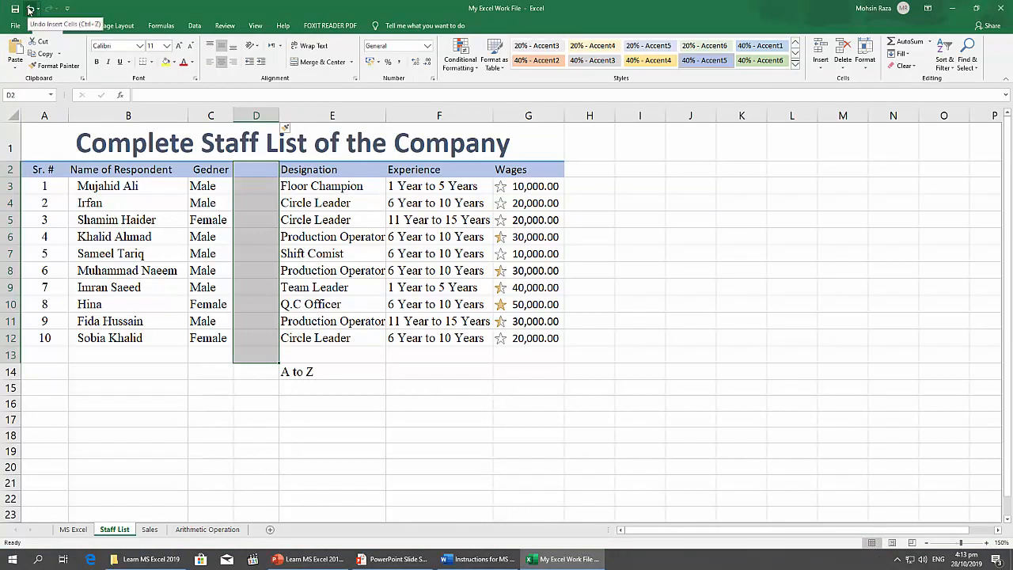
left_click(29, 9)
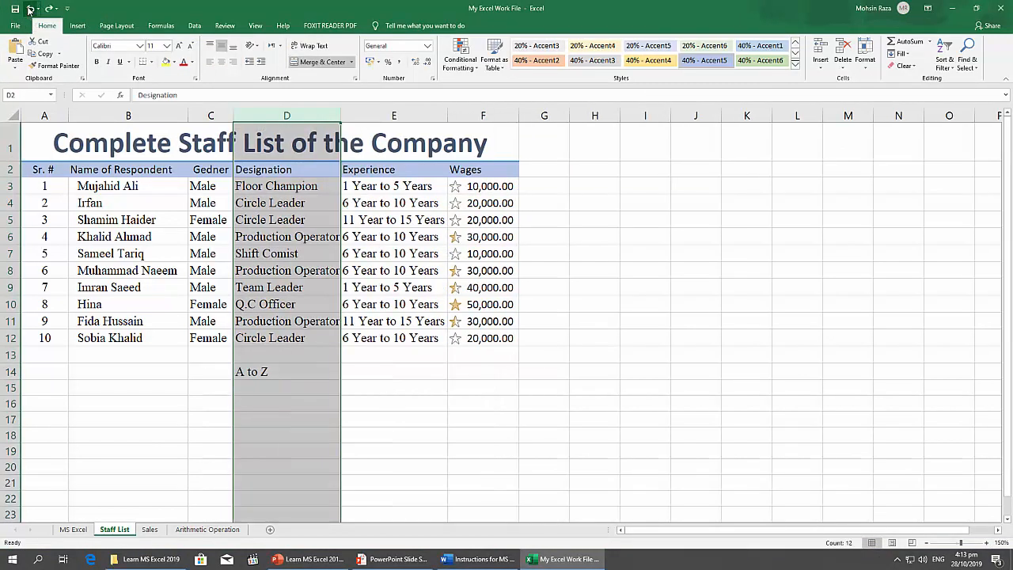
left_click(393, 434)
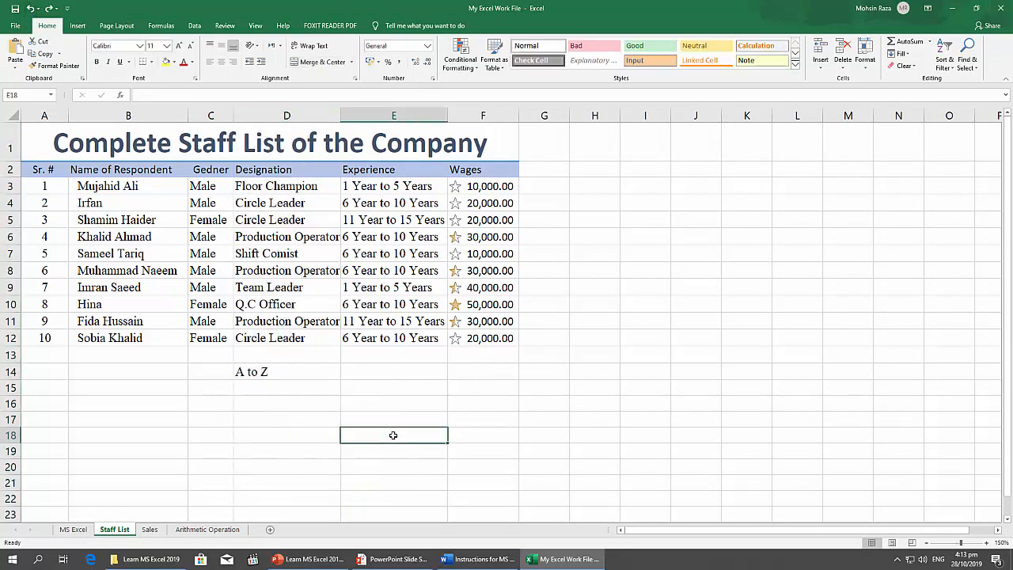
left_click(477, 558)
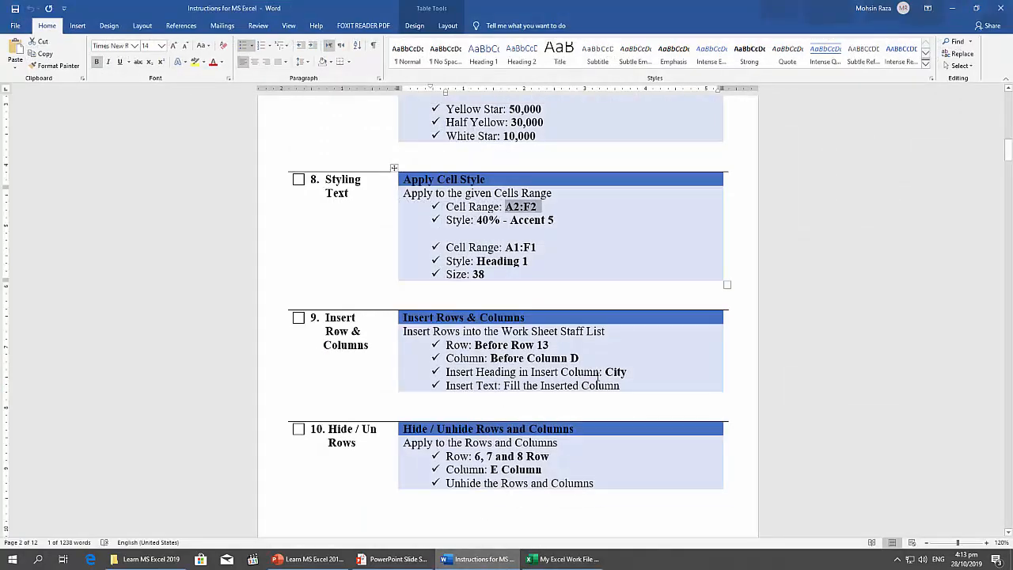
left_click(563, 559)
left_click(49, 9)
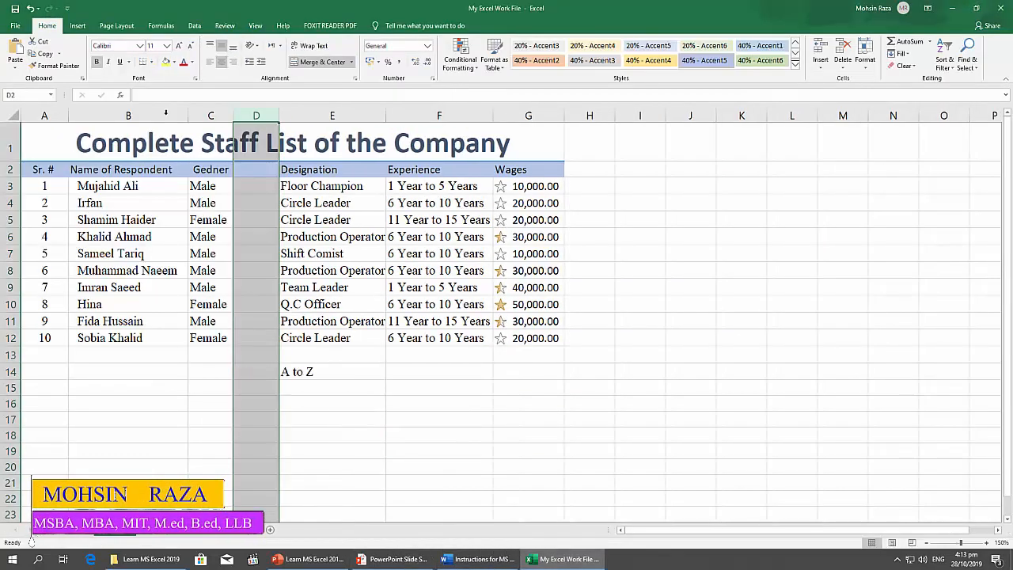
- Enter the heading "City" in cell D2 of the inserted column
left_click(267, 169)
type("City")
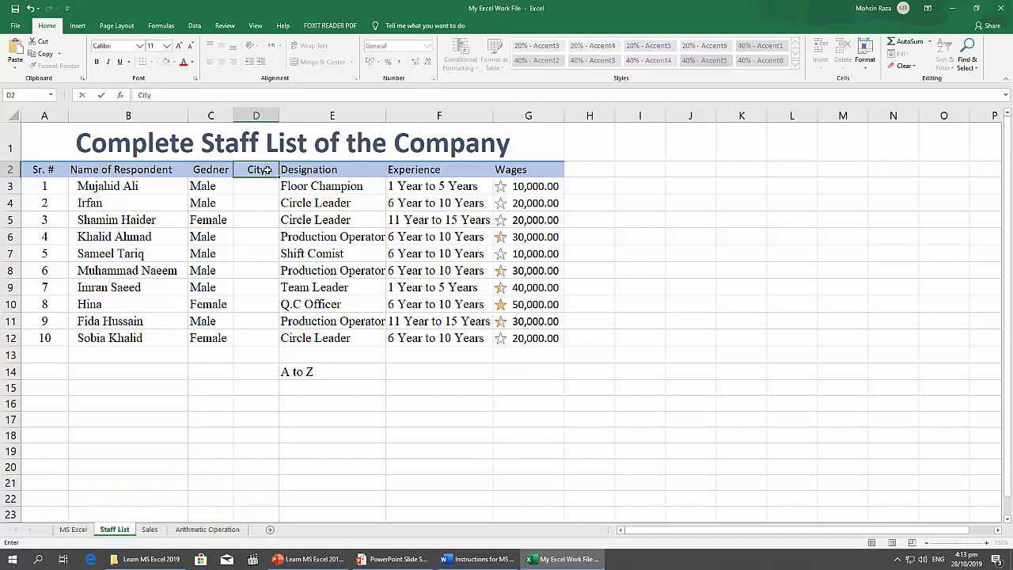
left_click(258, 237)
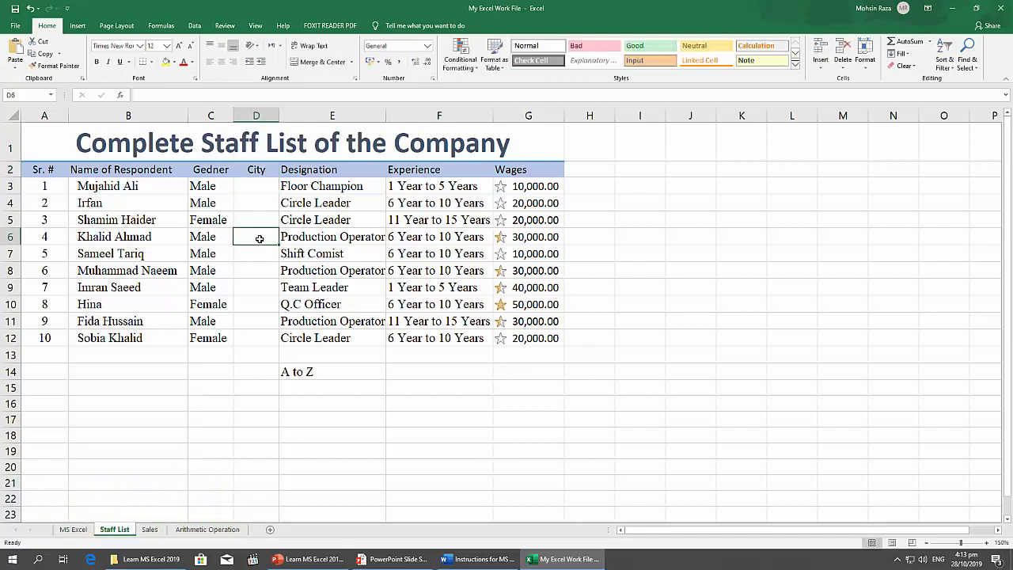
- Check the Insert Text task in Word and enter Mailsi, Multan, Lahore and Karachi in cells D3 to D6 in Excel
left_click(478, 558)
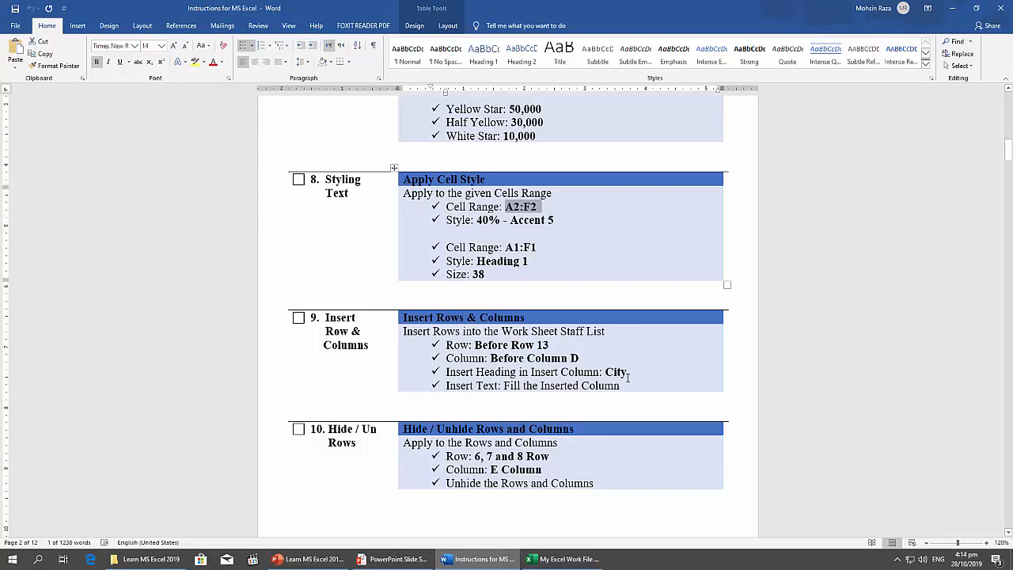
left_click(563, 558)
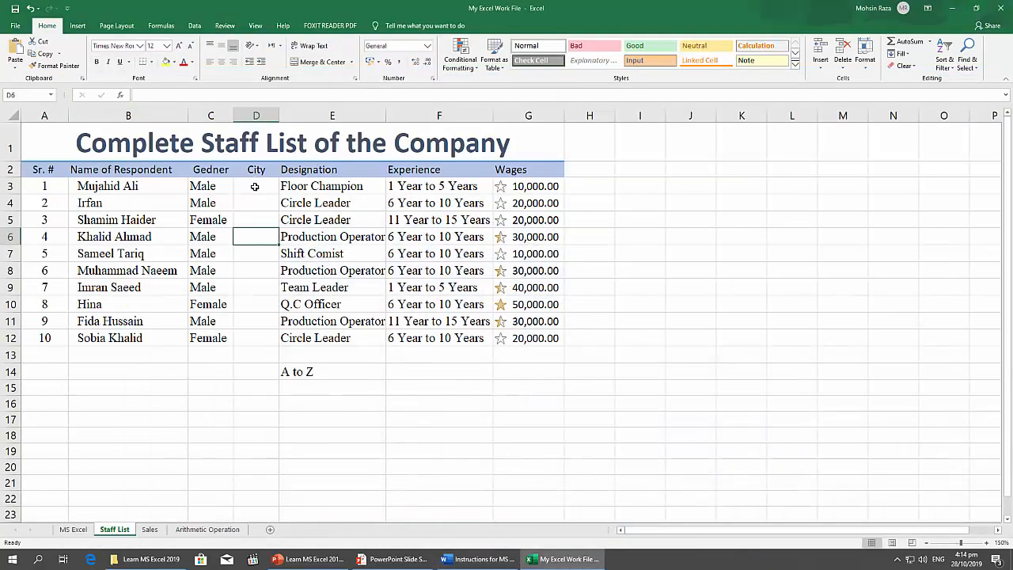
left_click(254, 186)
type("M")
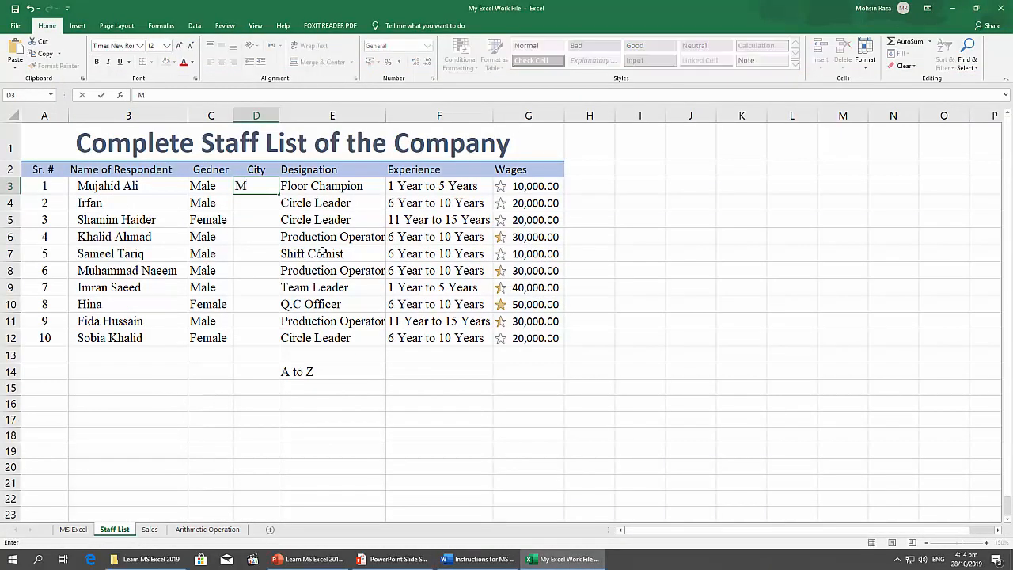
type("ailsi")
key("Return")
type("Multan")
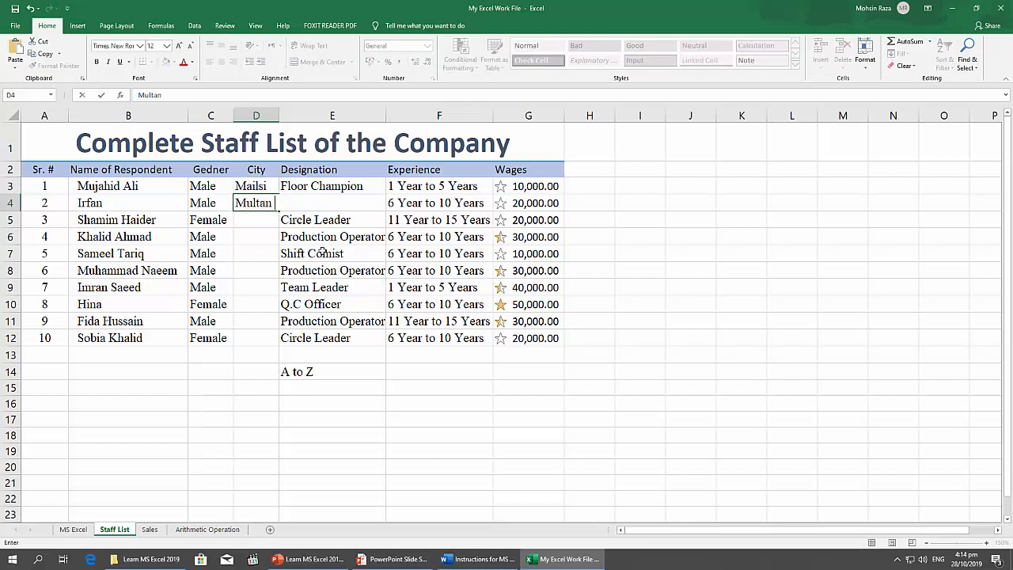
key("Return")
type("Lahore")
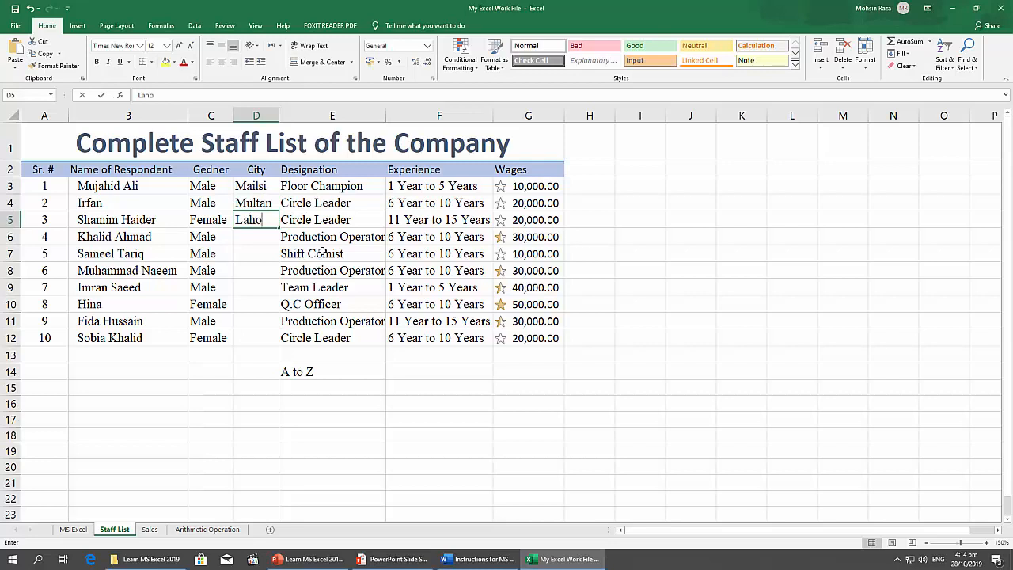
key("Return")
type("Karachi")
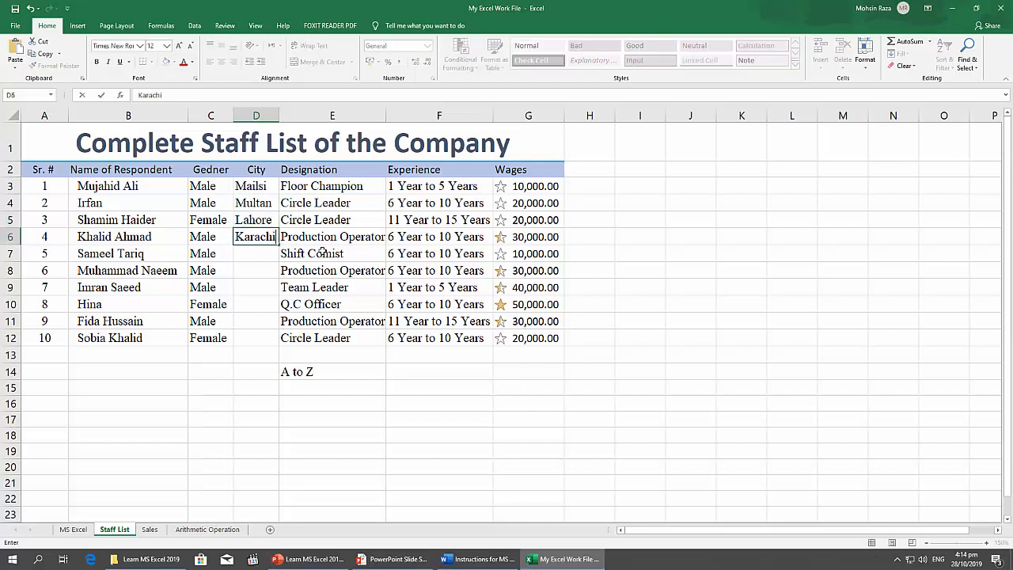
key("Return")
- Enter Lodhran, Bahwalpur and Vehari in cells D7 to D9 of the City column
type("Lod")
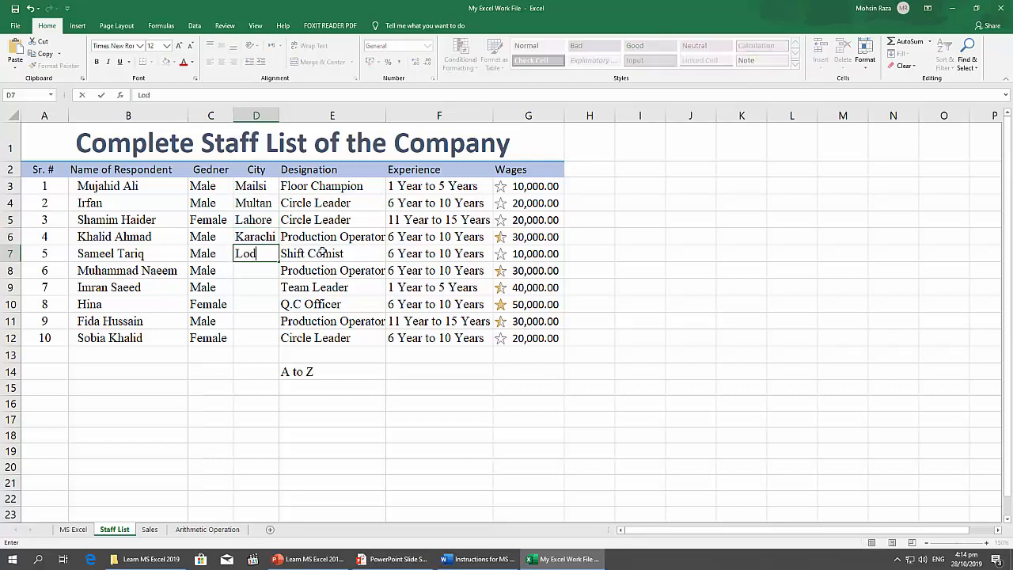
type("hran")
key("Return")
type("Bah")
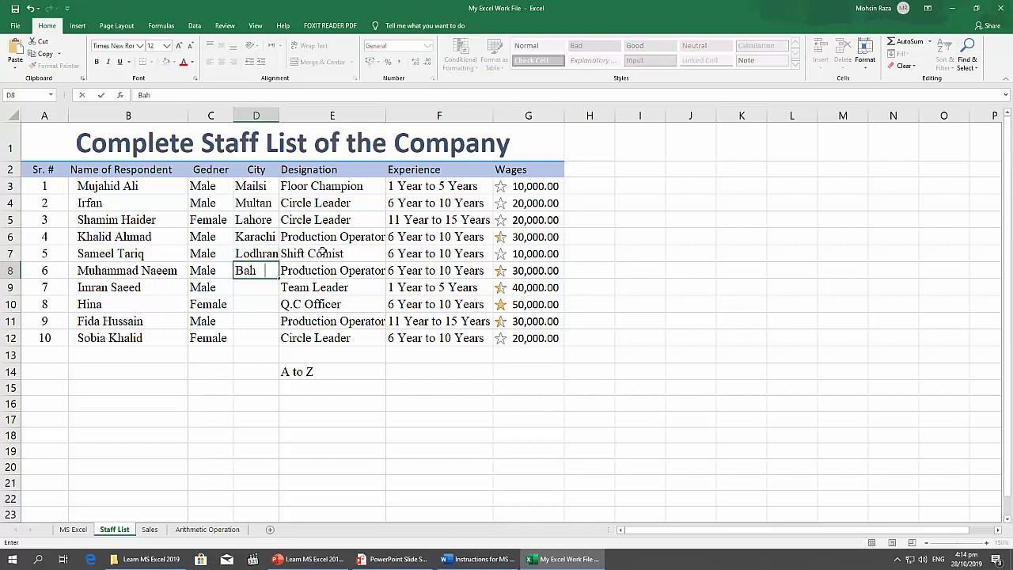
type("walpur")
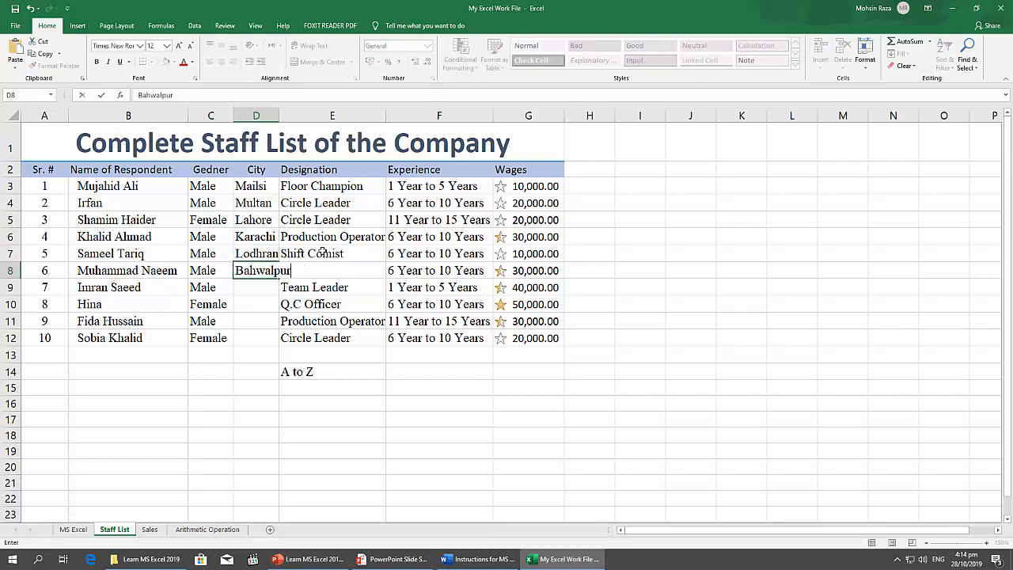
key("Return")
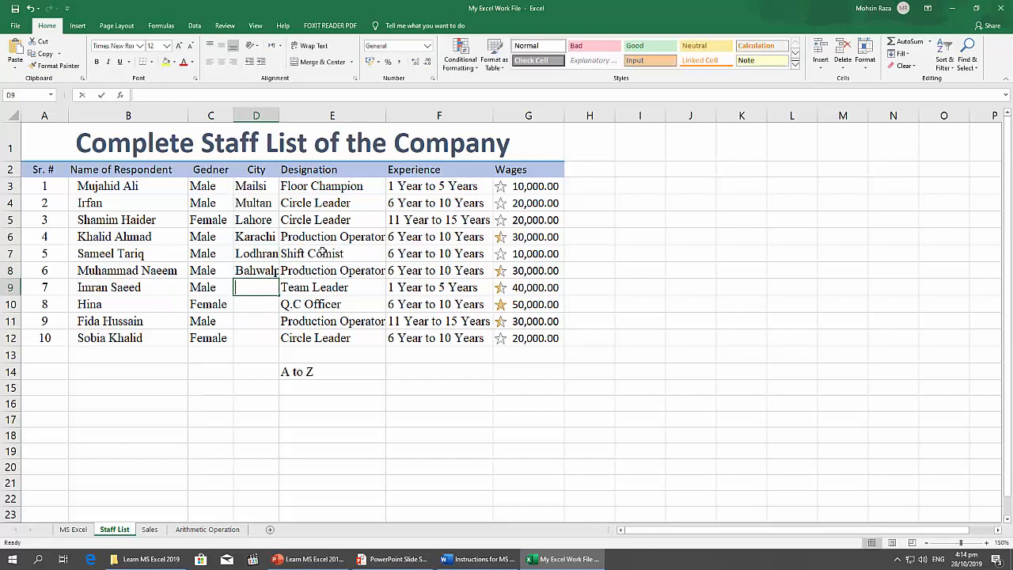
type("Vehari")
key("Return")
- Fill the remaining City cells D10 to D12 with Burewala, Hasilpur and Khairpur
type("B")
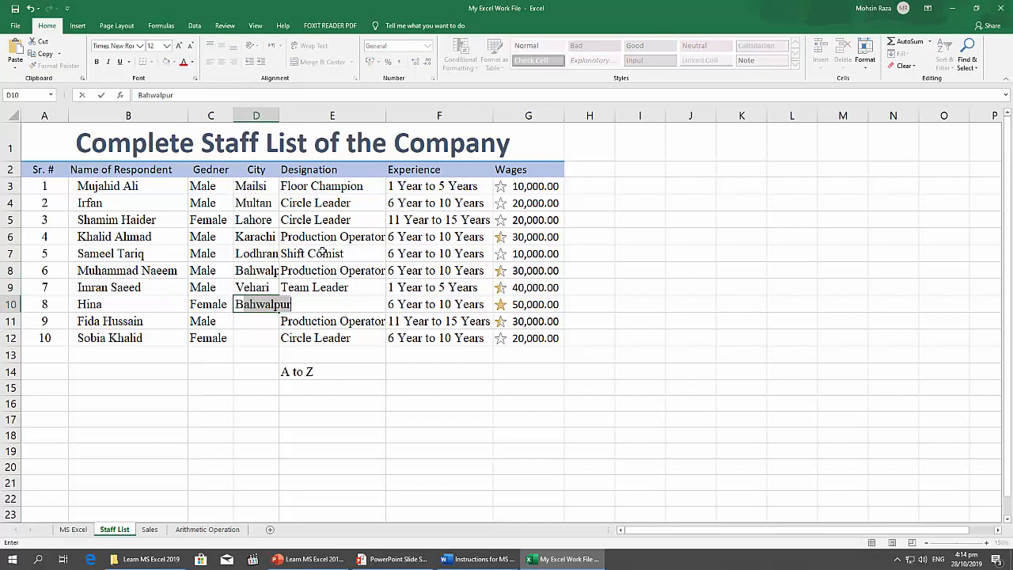
type("urewala")
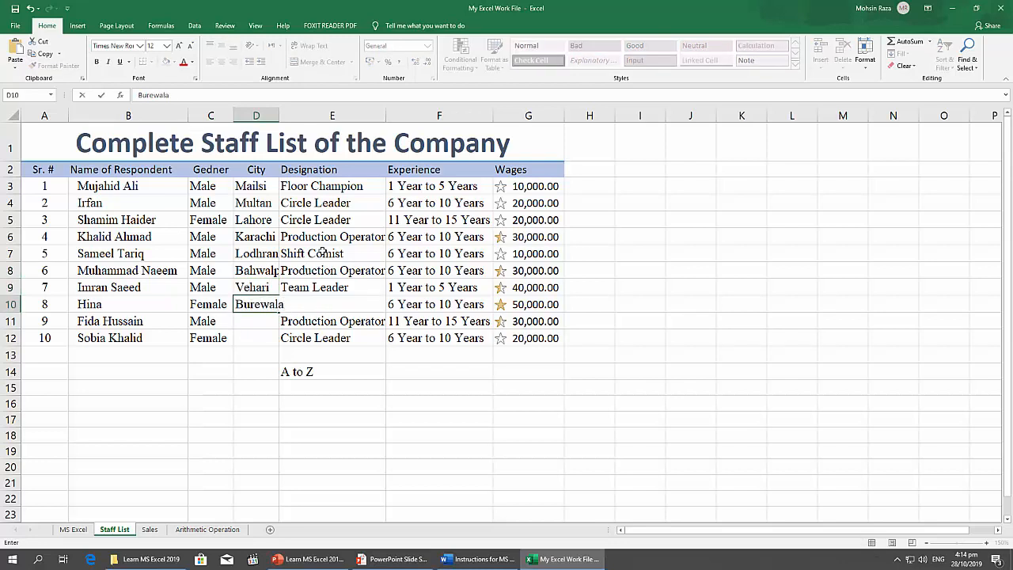
key("Return")
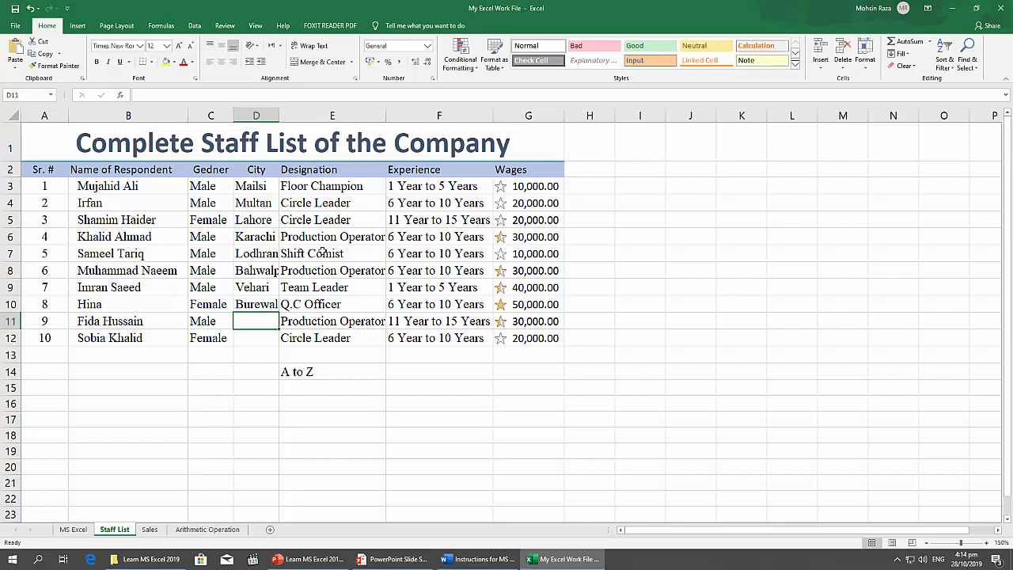
type("Hasi")
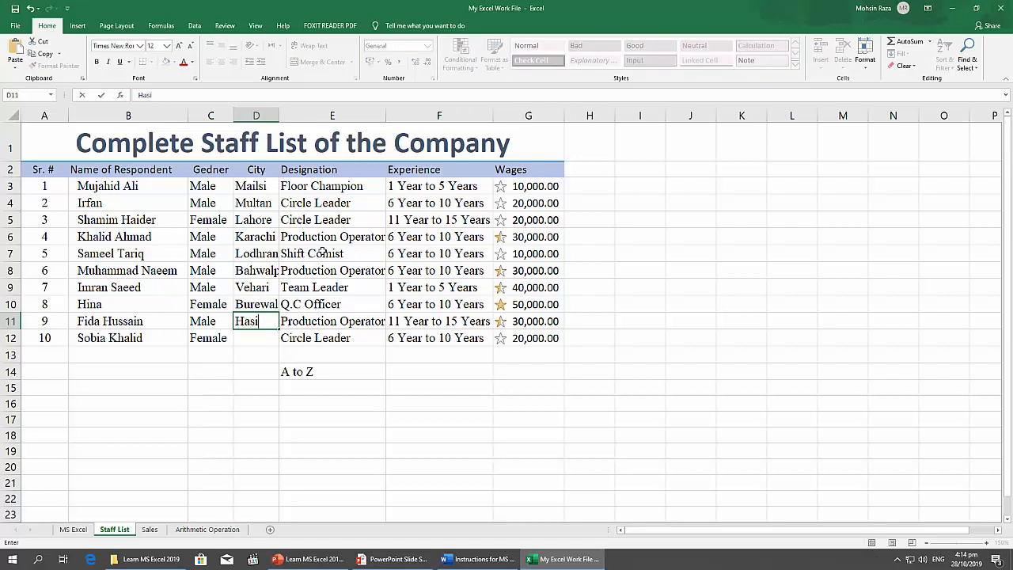
type("lpur")
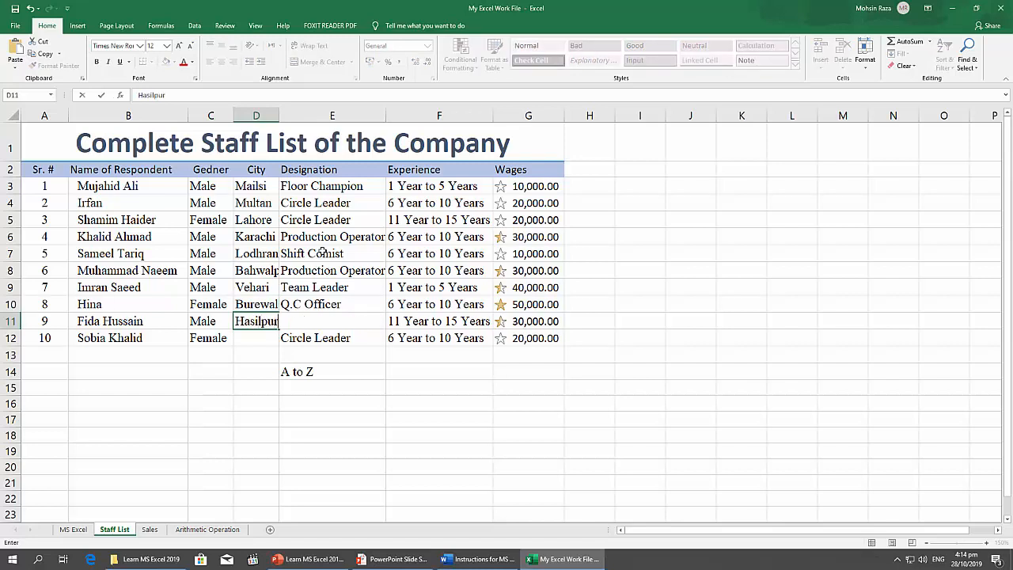
key("Return")
type("Khairpur")
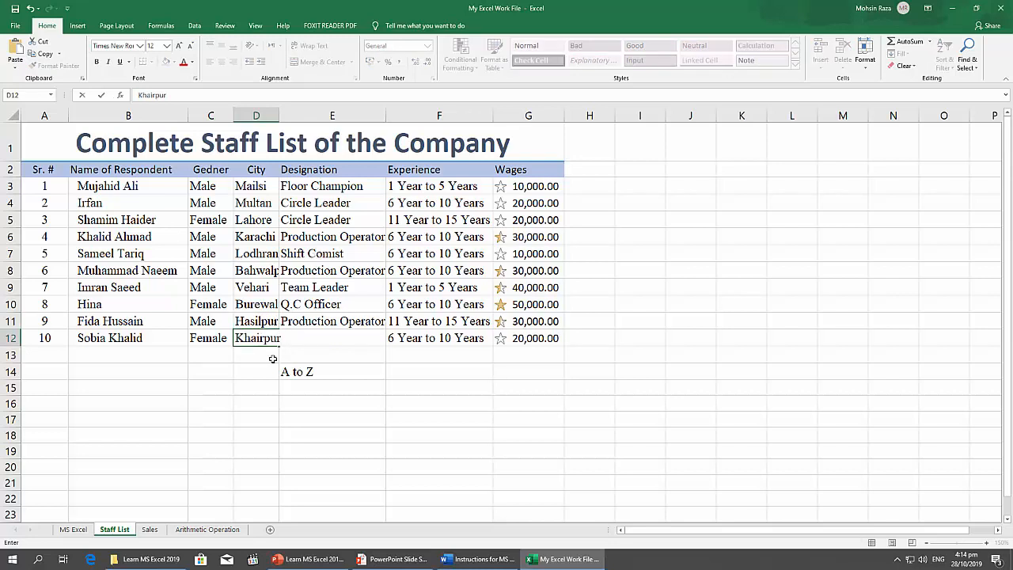
key("Return")
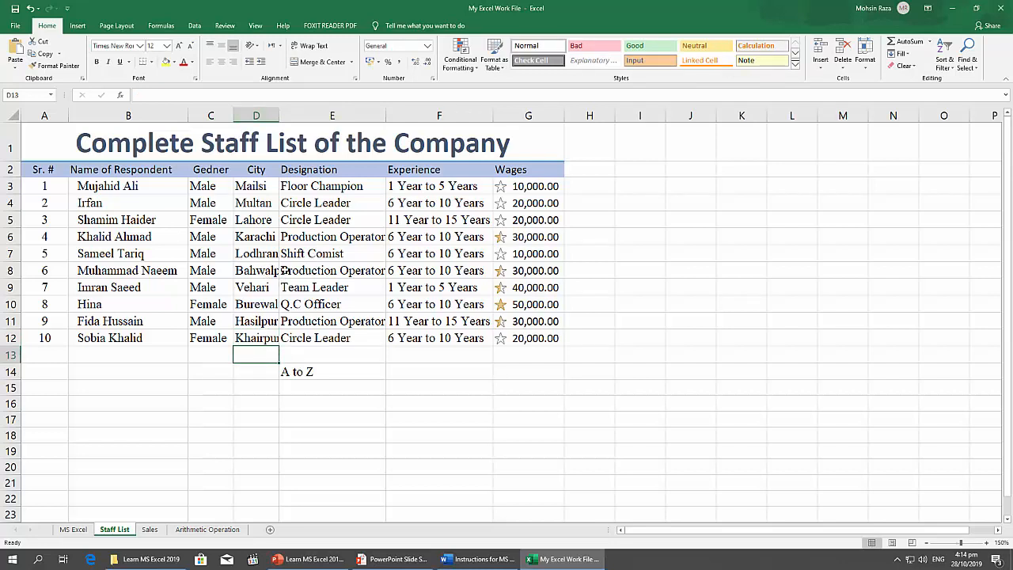
- AutoFit the City column's width and check the Hide / Unhide Rows and Columns task in the Word instructions
double_click(279, 114)
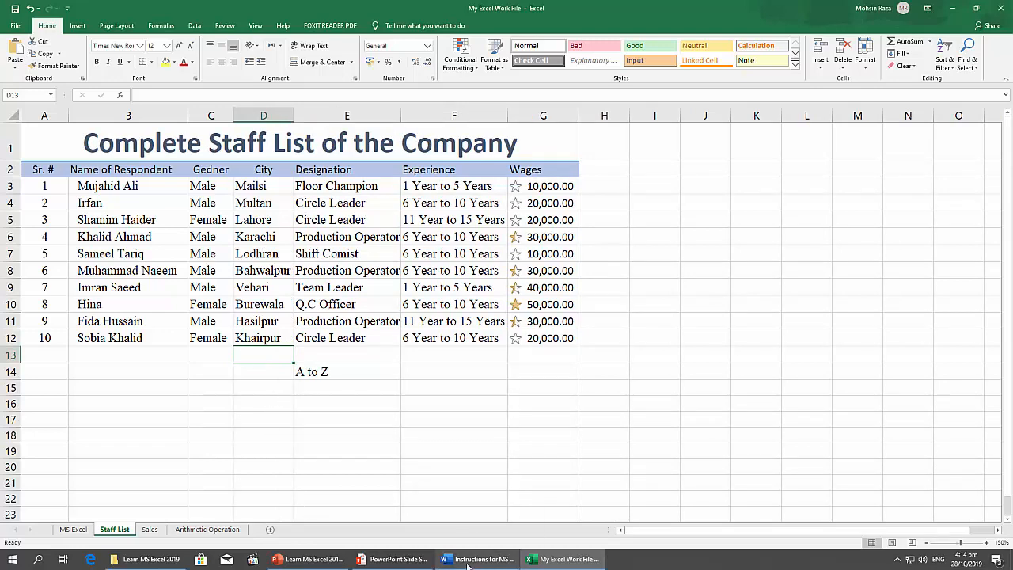
left_click(455, 536)
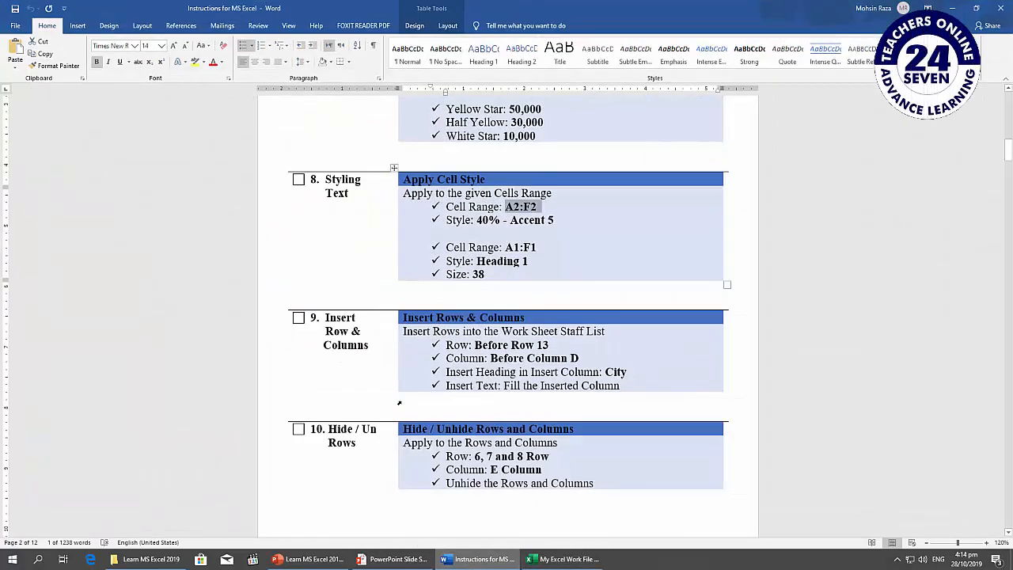
scroll(402, 402, "down", 3)
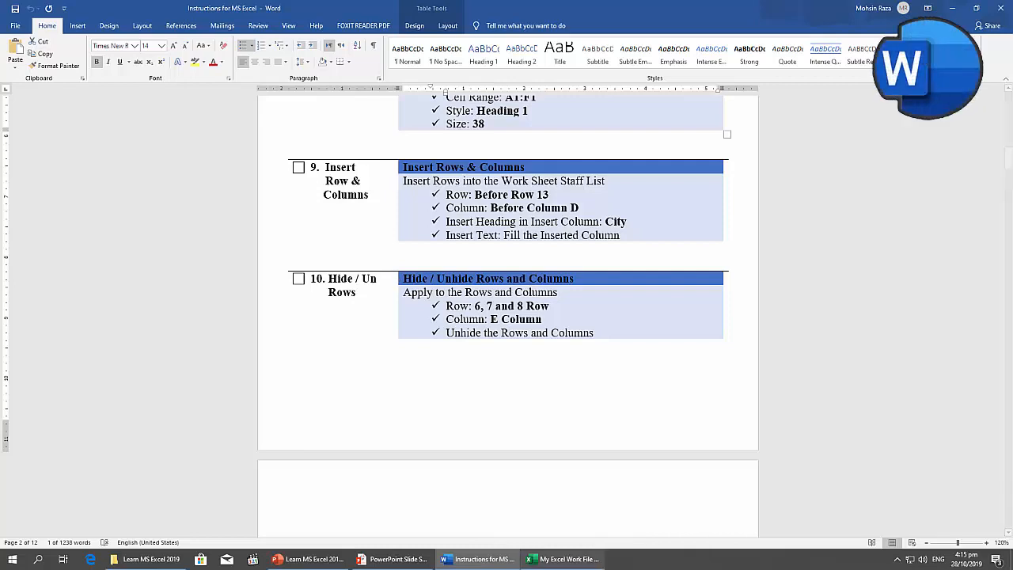
- Switch back to Excel and hide rows 6, 7 and 8 of the Staff List sheet
left_click(554, 559)
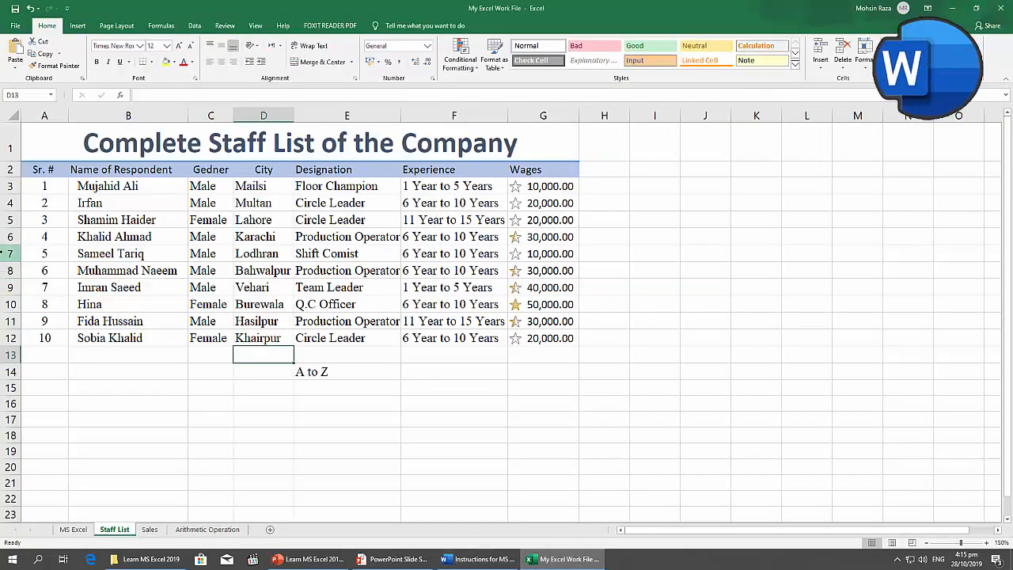
left_click_drag(7, 237, 6, 271)
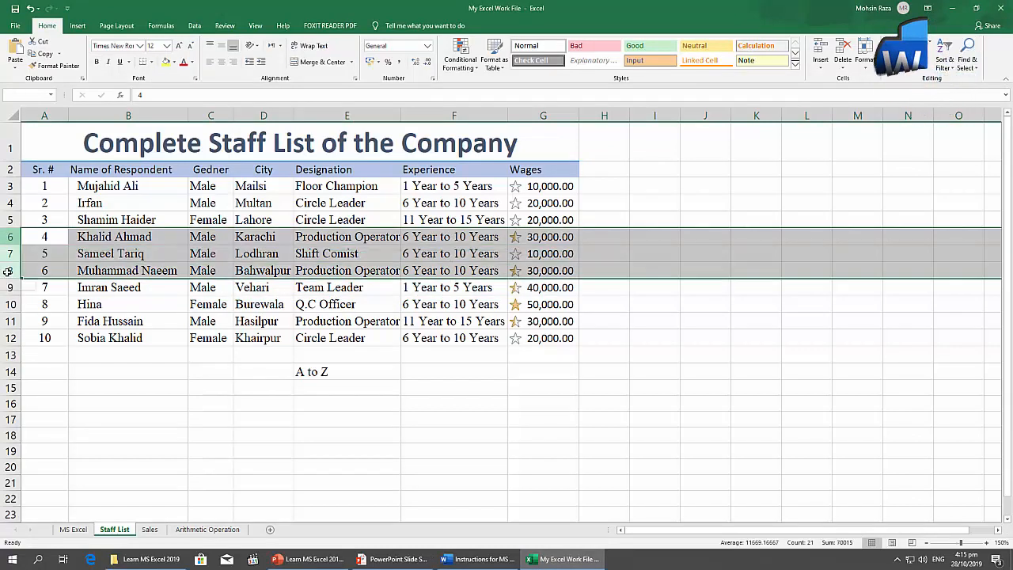
right_click(7, 271)
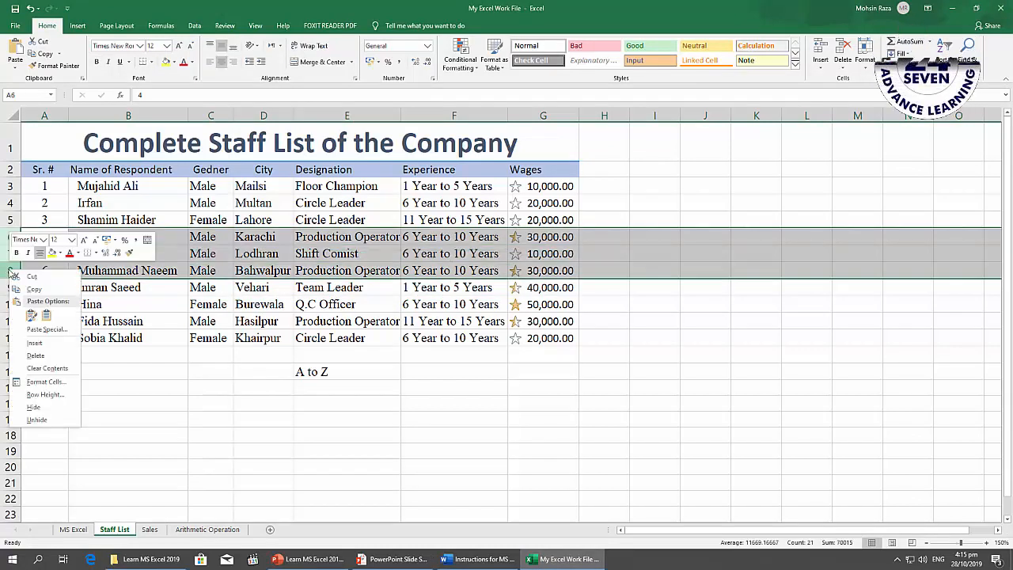
left_click(33, 406)
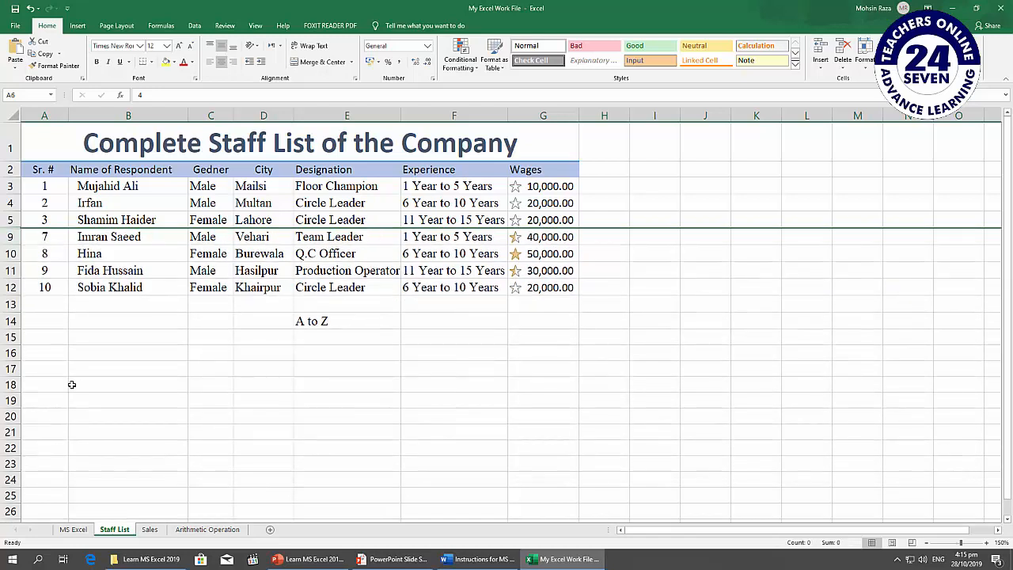
left_click(97, 321)
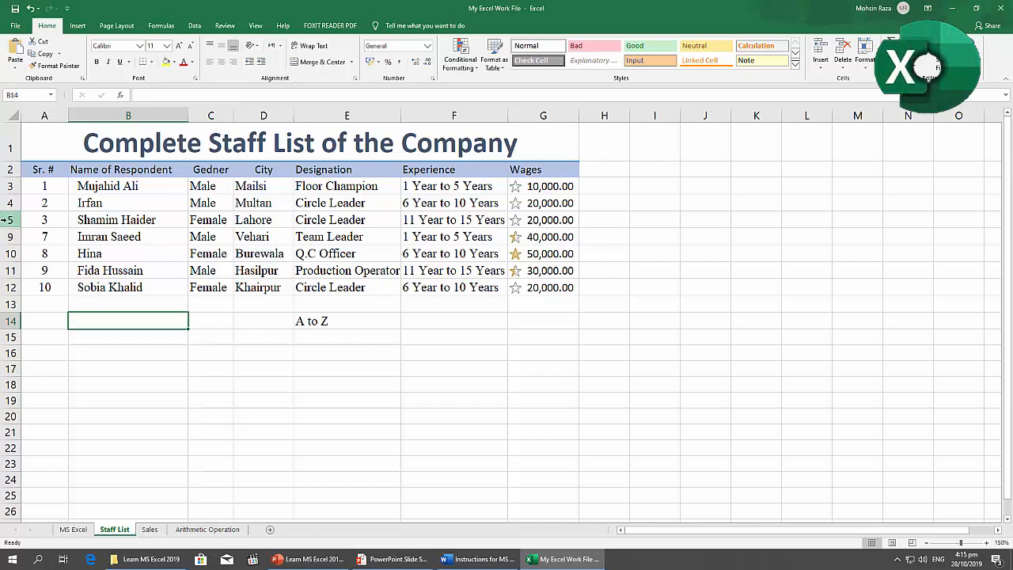
- Unhide rows 6 to 8 between rows 5 and 9, and check the column item of the task in Word
left_click_drag(6, 220, 8, 237)
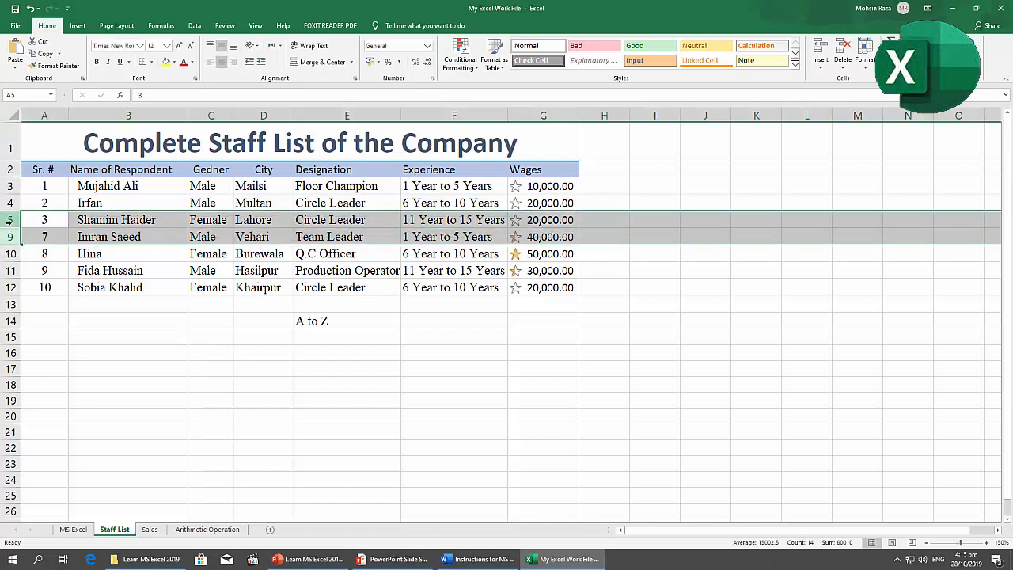
right_click(10, 223)
left_click(480, 559)
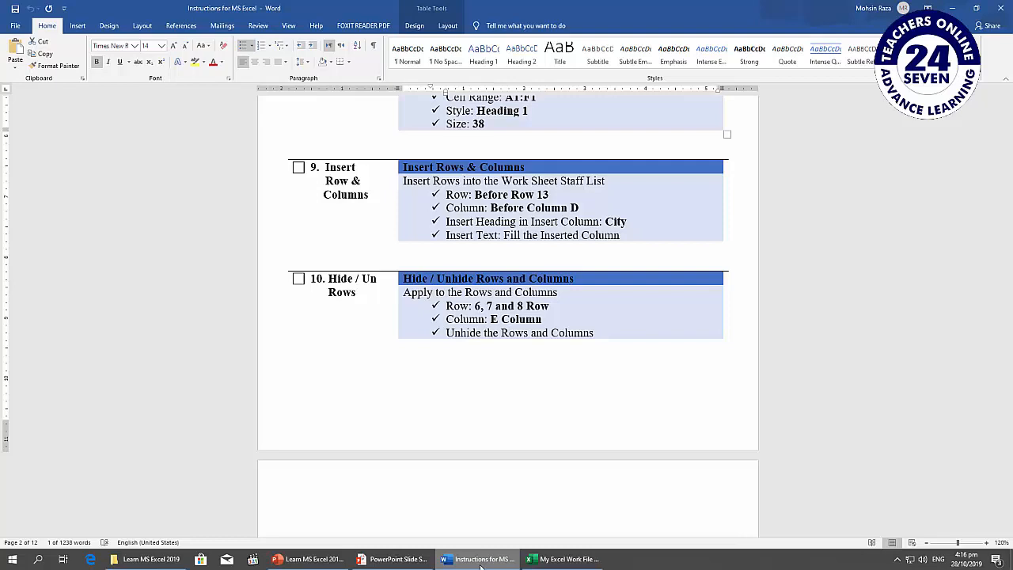
left_click(562, 559)
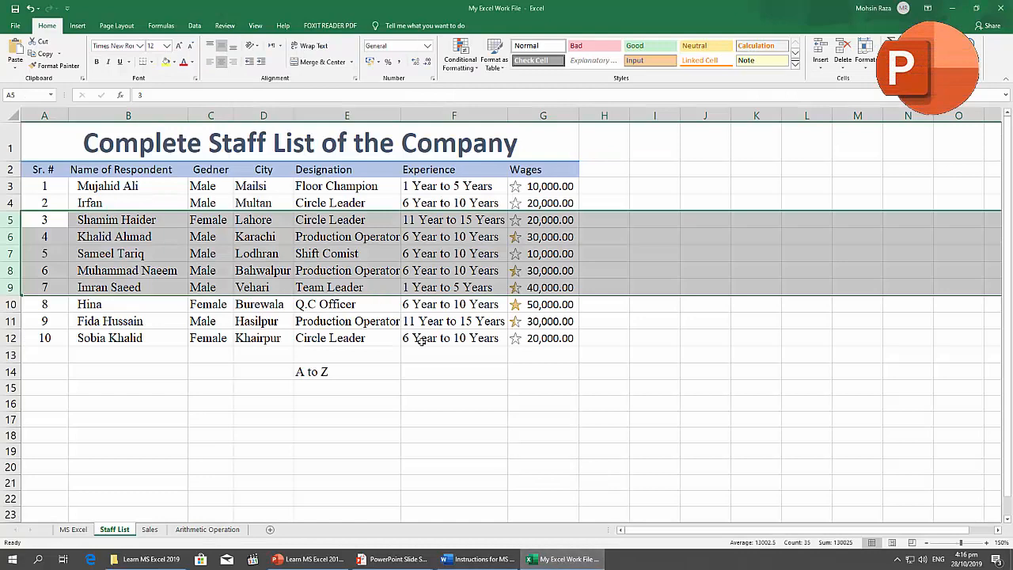
left_click(483, 560)
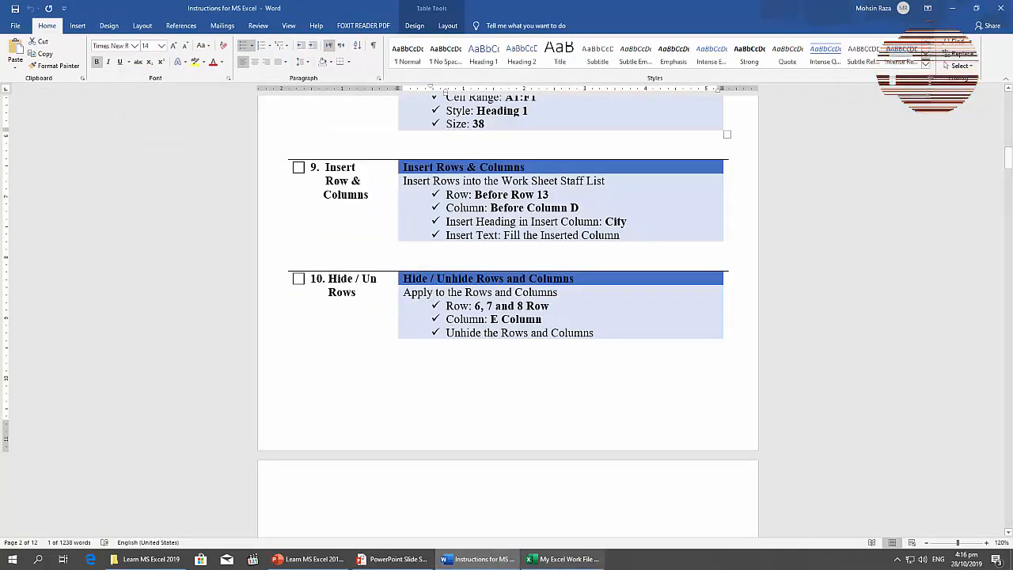
- Return to Excel and hide column E, Designation, in the Staff List sheet
left_click(563, 559)
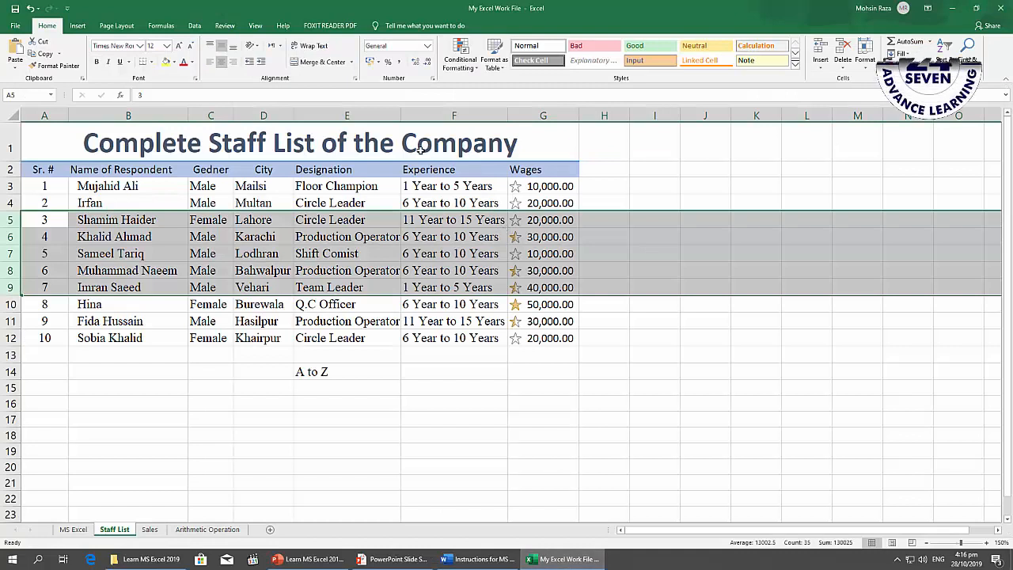
left_click(379, 116)
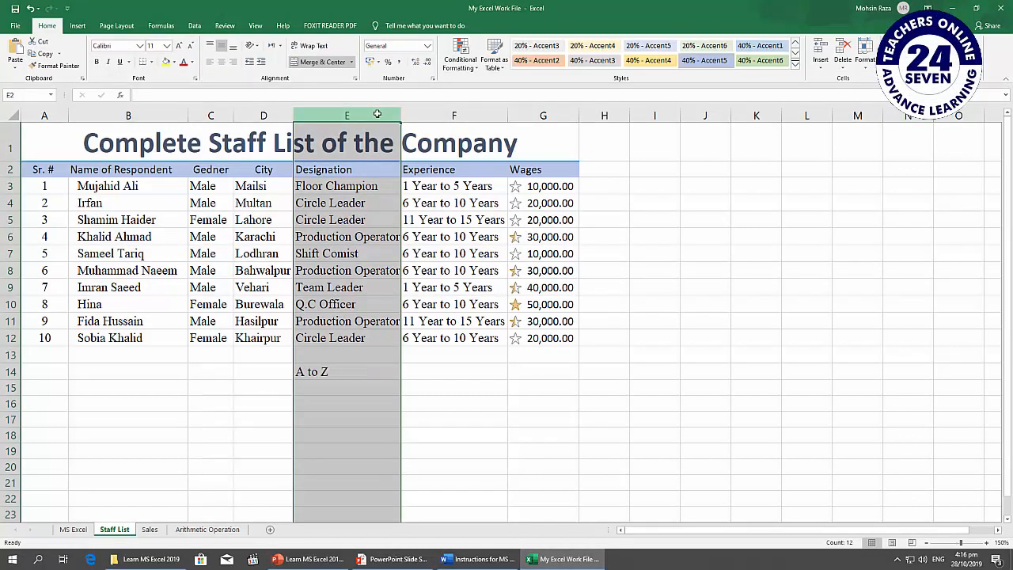
right_click(378, 115)
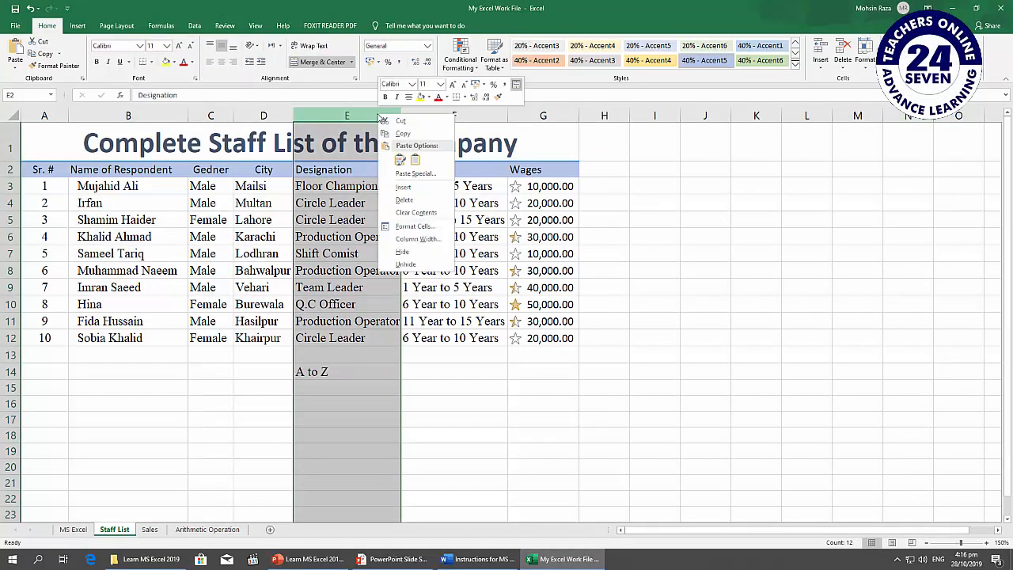
left_click(428, 253)
left_click(399, 357)
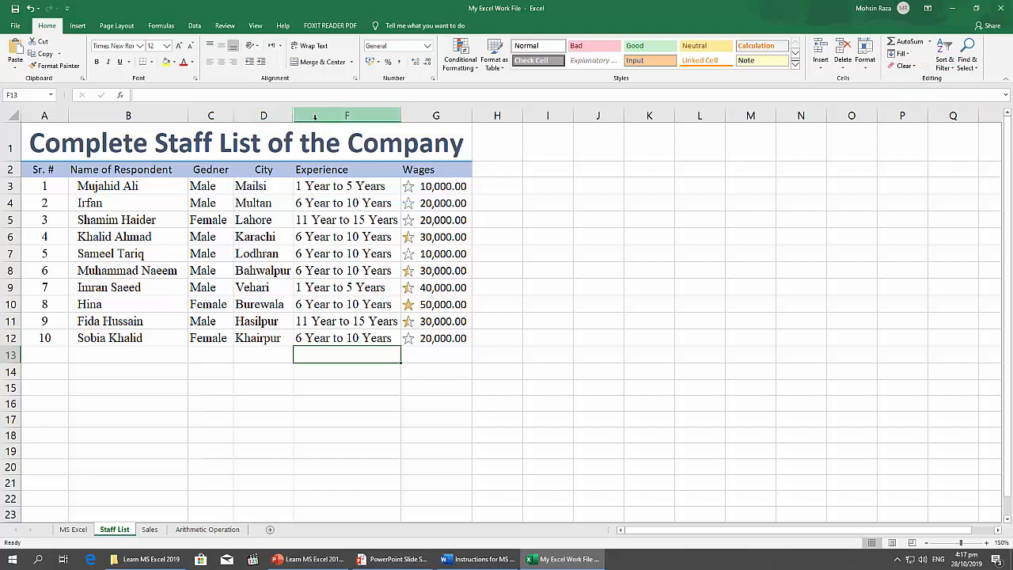
- Unhide the Designation column E between columns D and F
left_click_drag(316, 120, 317, 115)
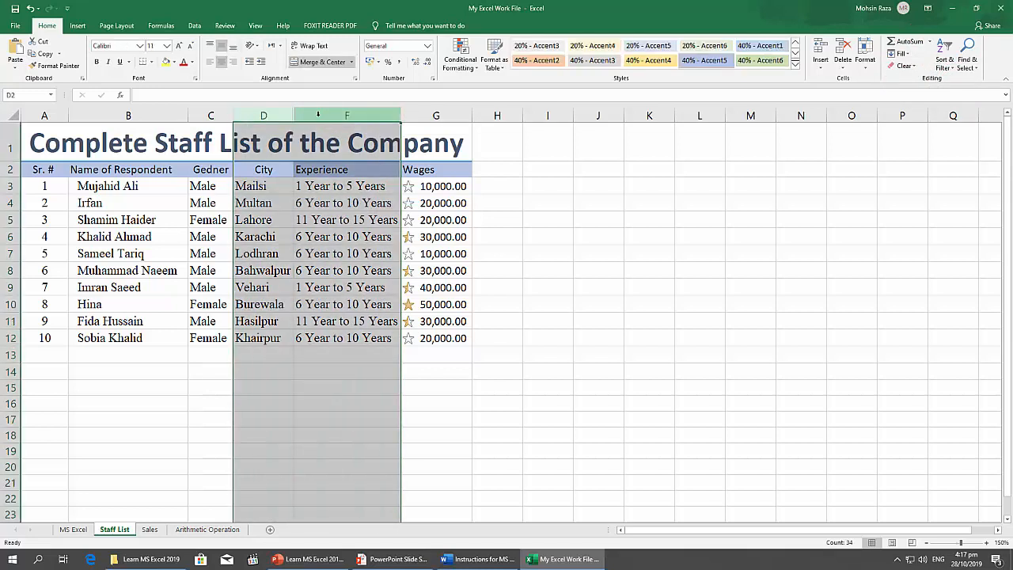
right_click(318, 116)
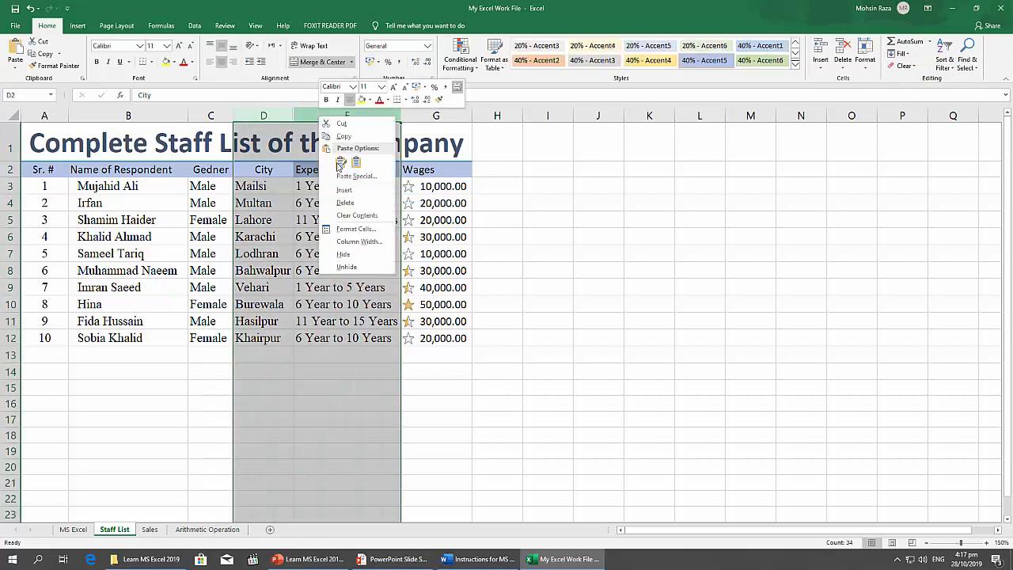
left_click(354, 267)
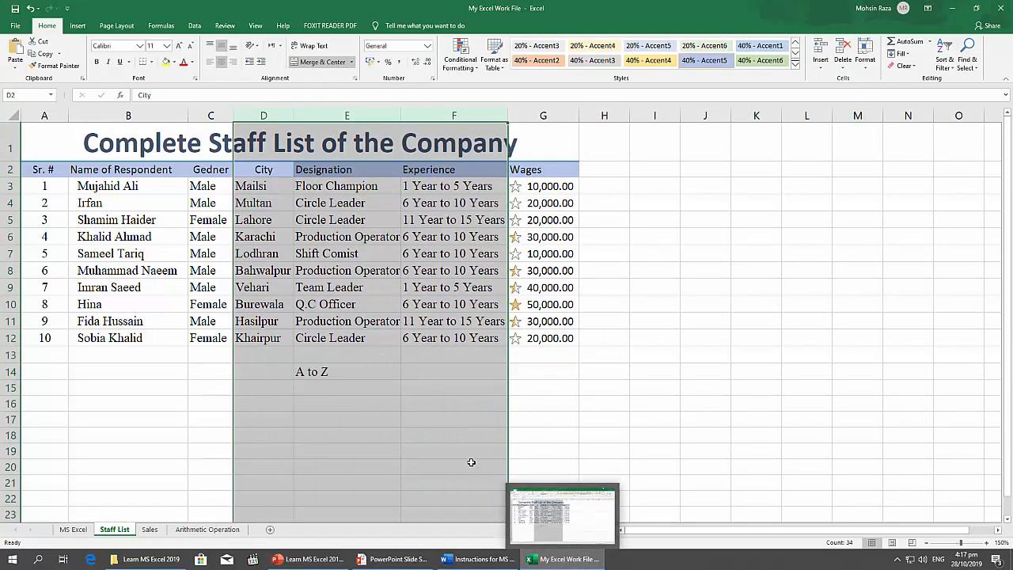
left_click(337, 371)
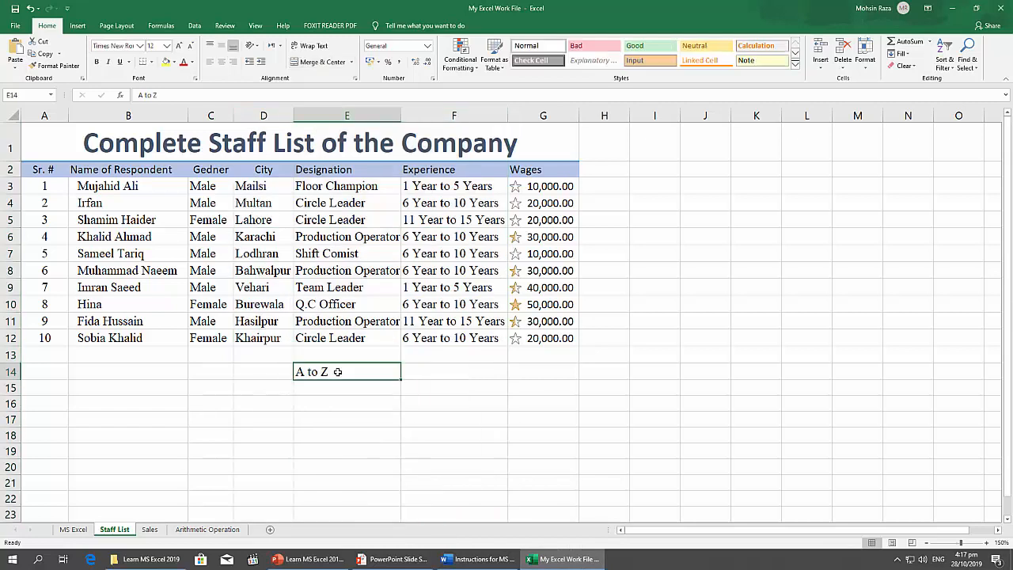